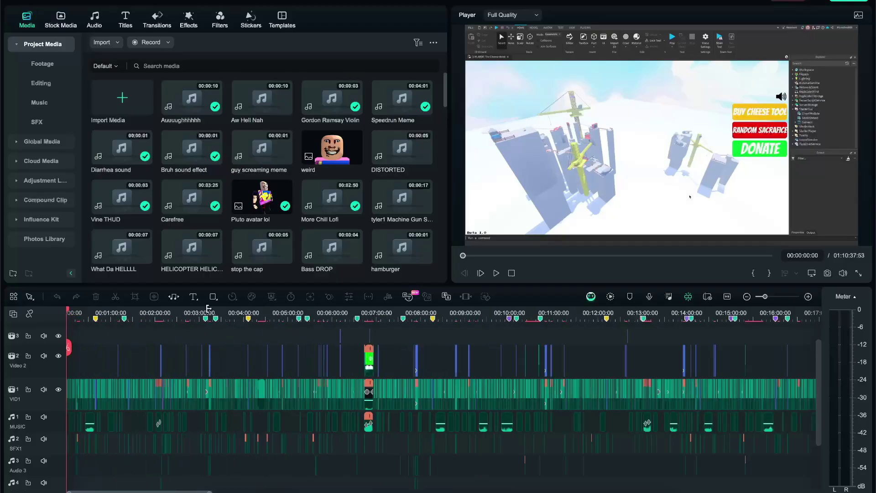
# Scrub through the hour-long video project's timeline and examine the sections leading up to the DAY 6 title
pyautogui.click(269, 314)
pyautogui.click(423, 311)
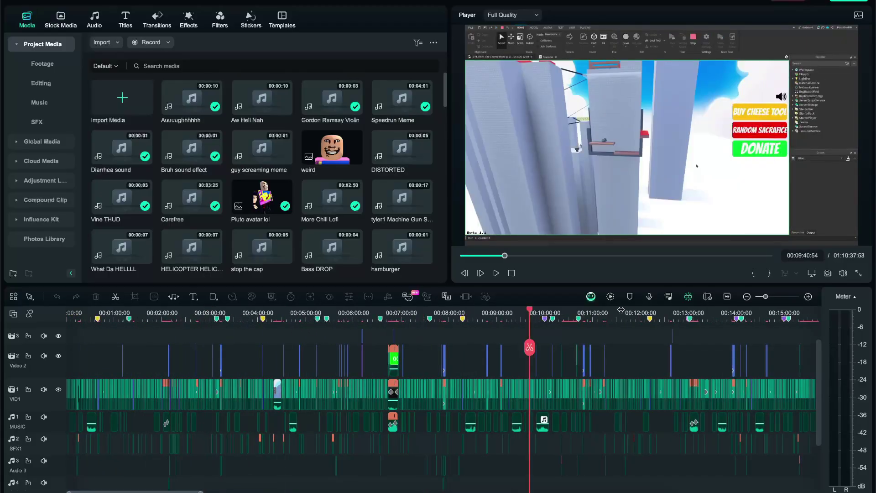
pyautogui.keyDown('ctrl'); pyautogui.scroll(-5, 361, 356); pyautogui.keyUp('ctrl')
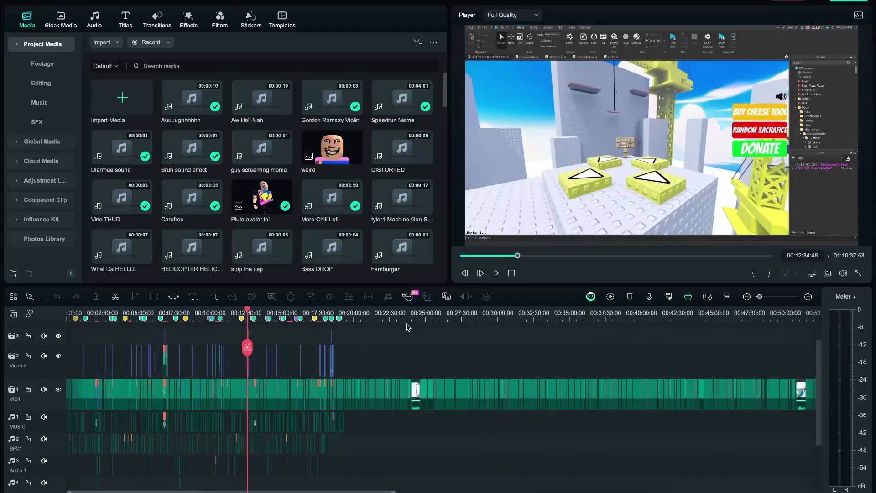
pyautogui.click(375, 314)
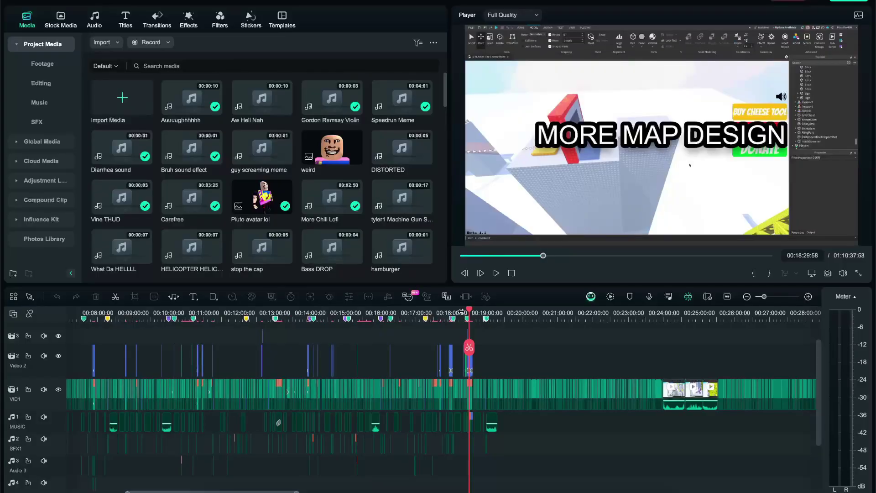
pyautogui.click(464, 314)
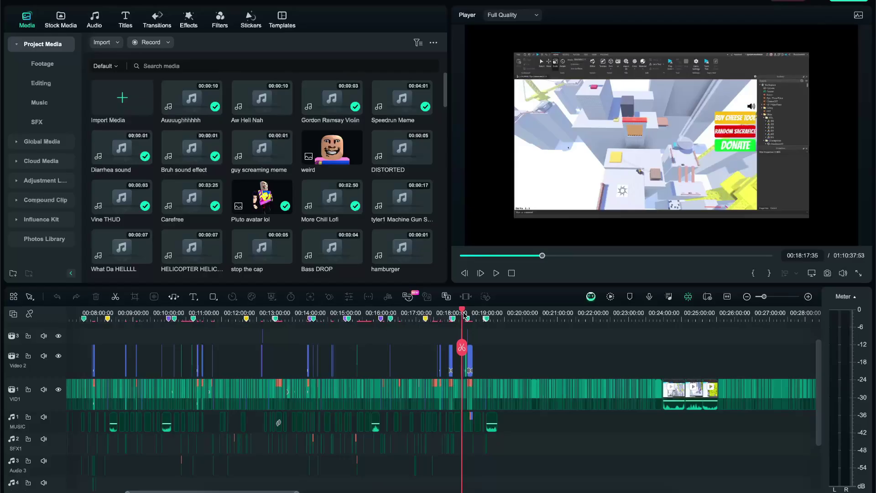
pyautogui.keyDown('ctrl'); pyautogui.scroll(3, 463, 314); pyautogui.keyUp('ctrl')
pyautogui.moveTo(464, 314); pyautogui.dragTo(516, 313)
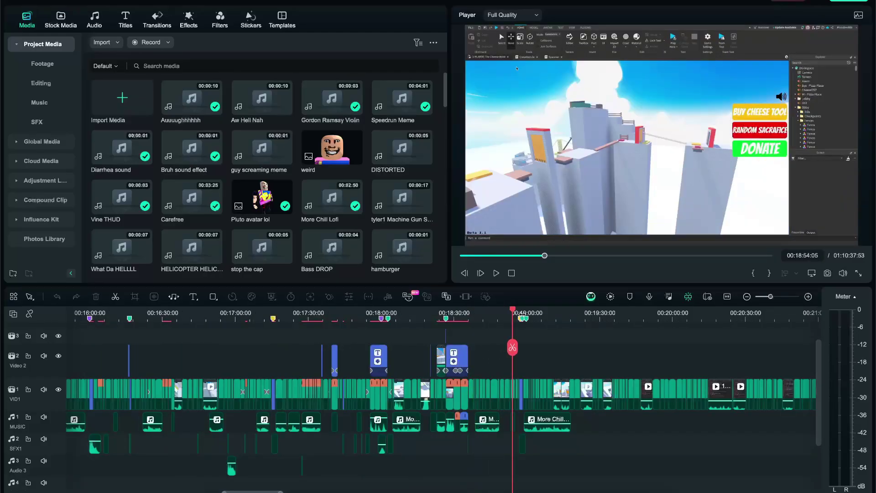
pyautogui.rightClick(584, 402)
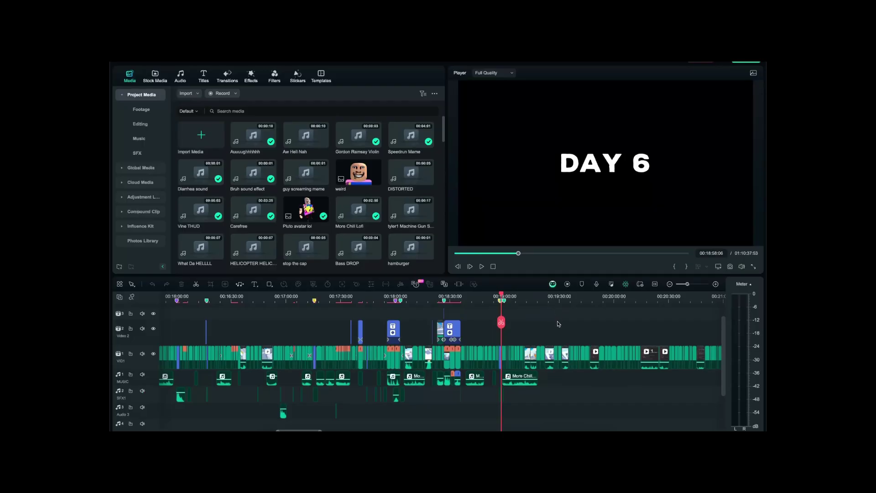
pyautogui.rightClick(594, 352)
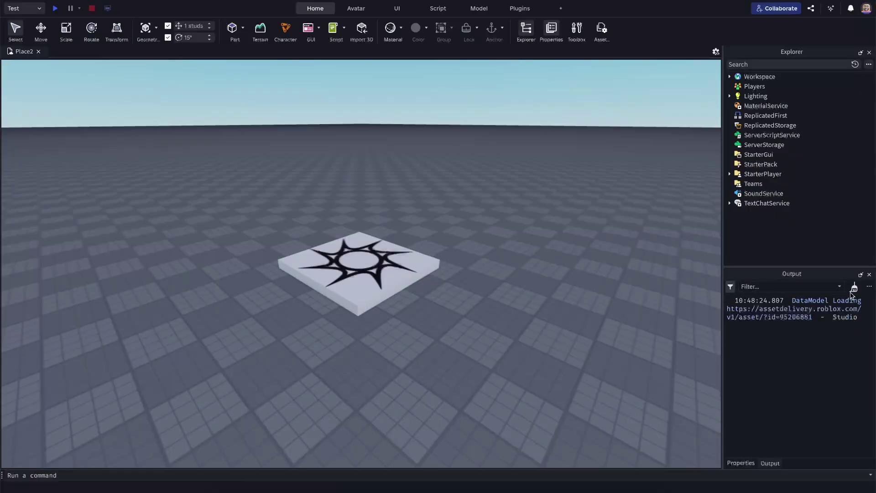
# In Roblox Studio, clear the messages from the Output log of the new baseplate place
pyautogui.click(852, 288)
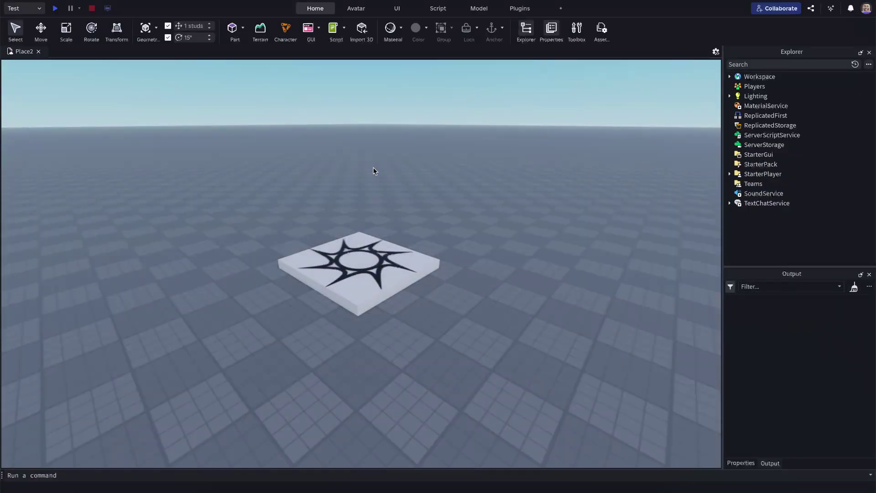
pyautogui.scroll(-5, 401, 178)
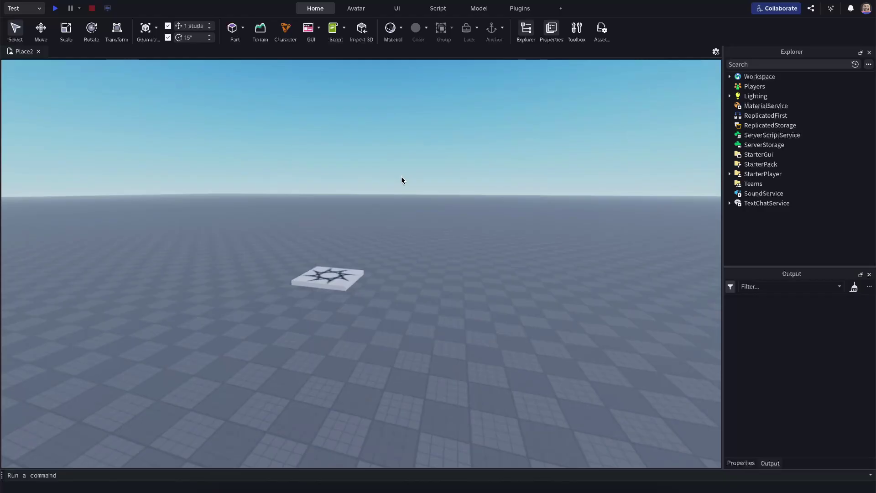
pyautogui.scroll(2, 421, 223)
pyautogui.scroll(-2, 422, 222)
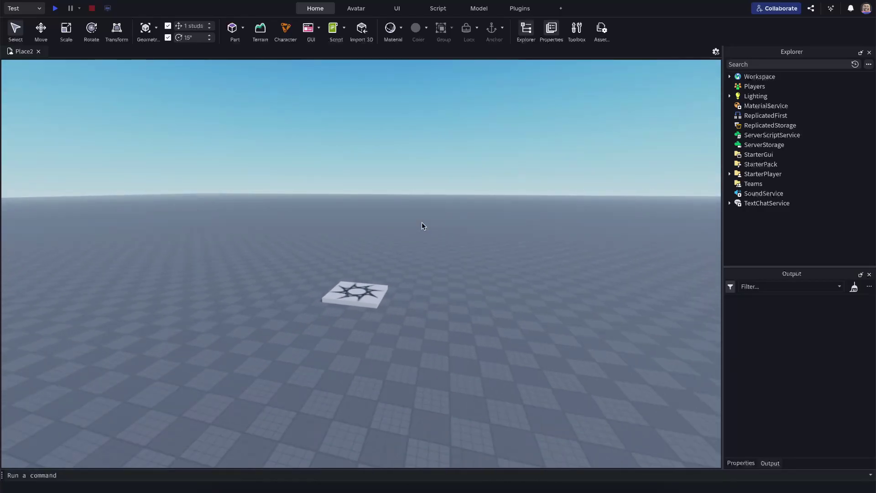
pyautogui.moveTo(458, 295); pyautogui.dragTo(441, 313, button='right')
pyautogui.scroll(5, 458, 320)
pyautogui.scroll(-5, 460, 320)
pyautogui.scroll(3, 441, 312)
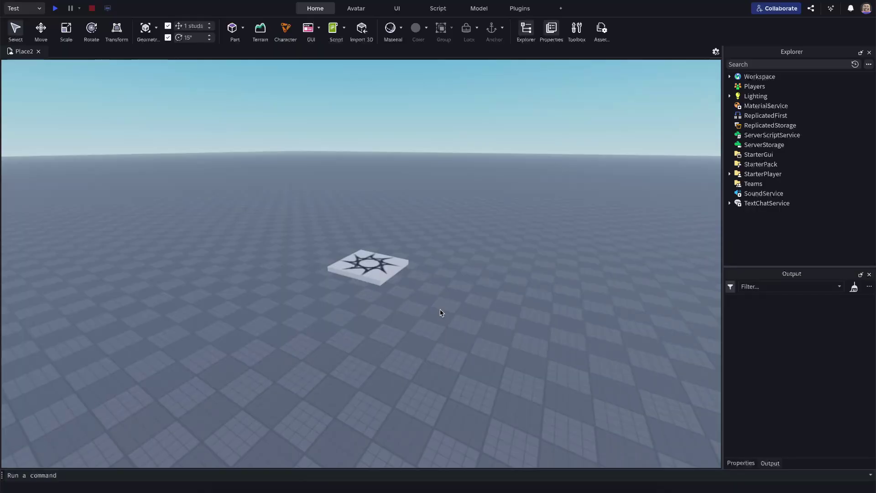
pyautogui.moveTo(440, 312); pyautogui.dragTo(442, 313, button='right')
pyautogui.scroll(2, 441, 312)
pyautogui.scroll(-3, 441, 312)
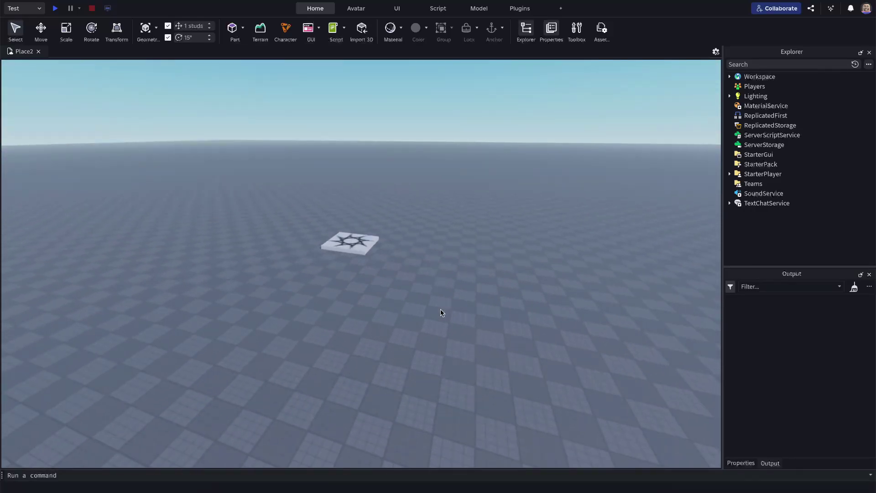
pyautogui.scroll(1, 435, 316)
pyautogui.scroll(2, 443, 329)
pyautogui.moveTo(434, 316); pyautogui.dragTo(444, 344, button='right')
pyautogui.scroll(-3, 442, 346)
pyautogui.scroll(-2, 444, 345)
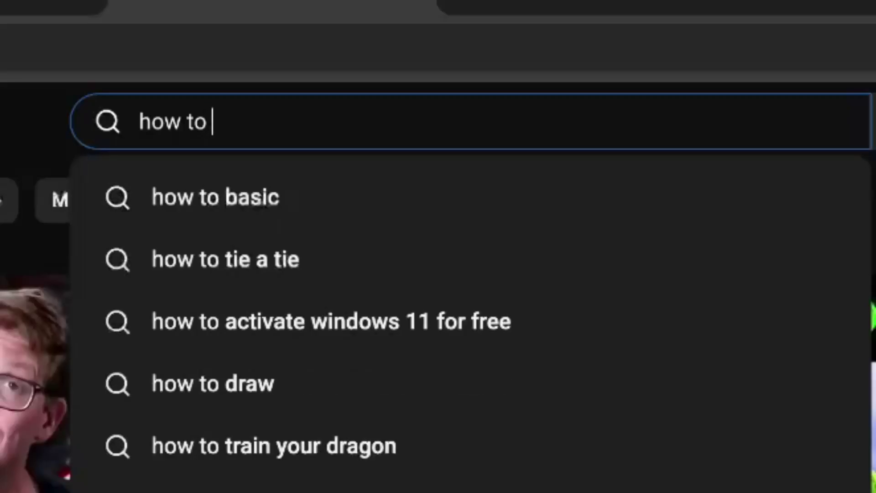
# In Chrome, search YouTube for "how to make a car in roblox studio"
pyautogui.write('make a car ')
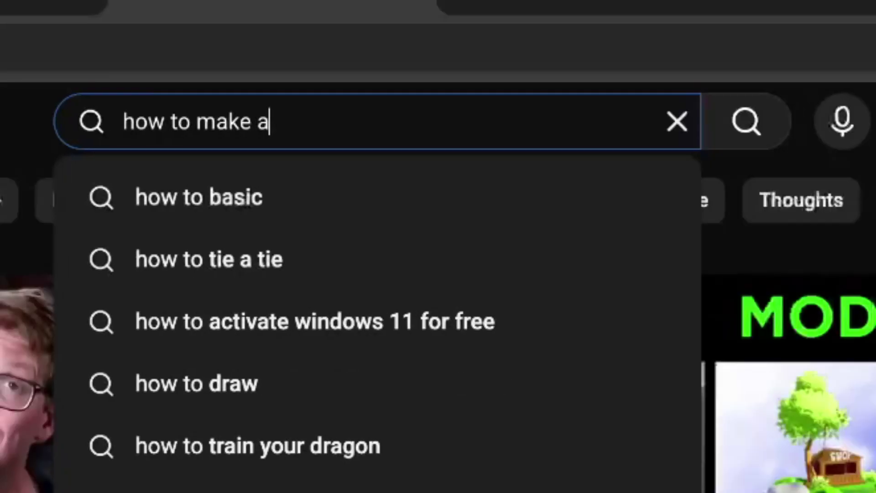
pyautogui.write('in roblox studio')
pyautogui.press('Return')
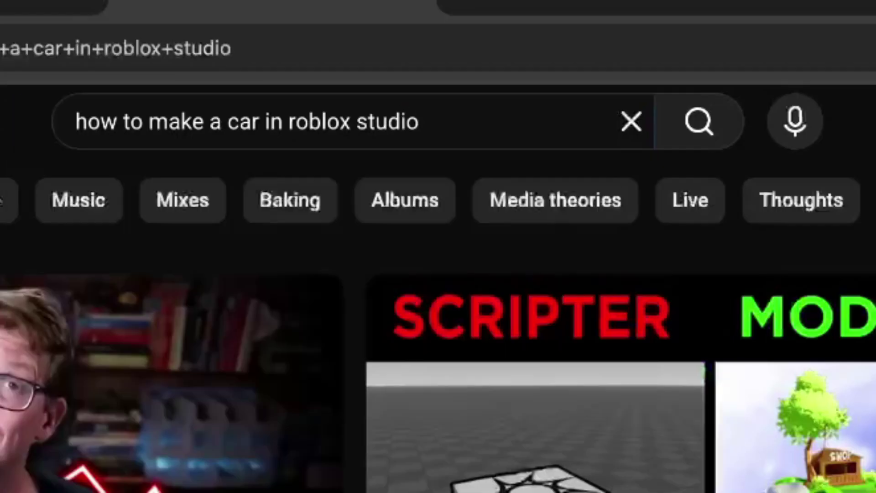
# Open the short "How To Make A Car In Roblox Studio" video from the results and play it in theater mode
pyautogui.scroll(-5, 693, 306)
pyautogui.scroll(-9, 693, 305)
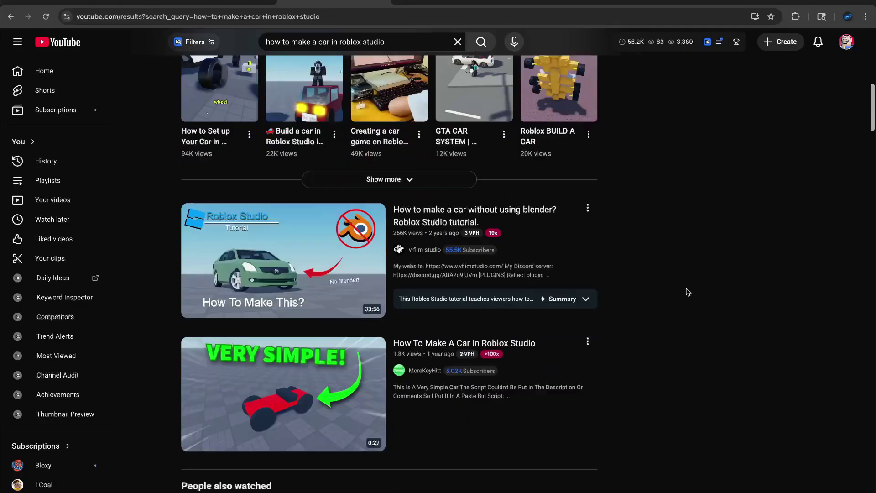
pyautogui.scroll(-2, 690, 293)
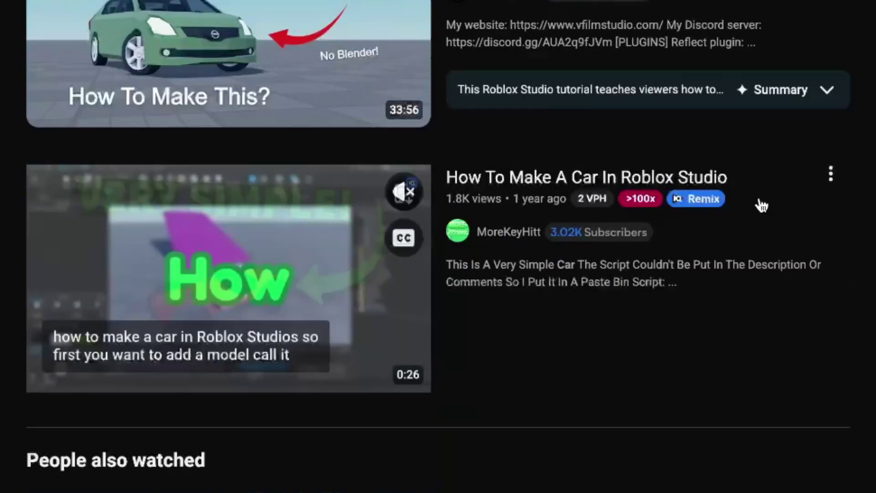
pyautogui.click(301, 274)
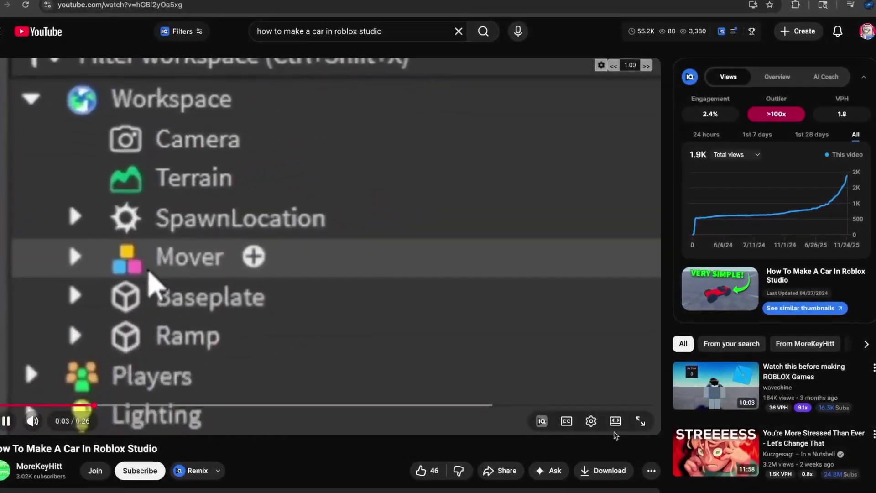
pyautogui.press('t')
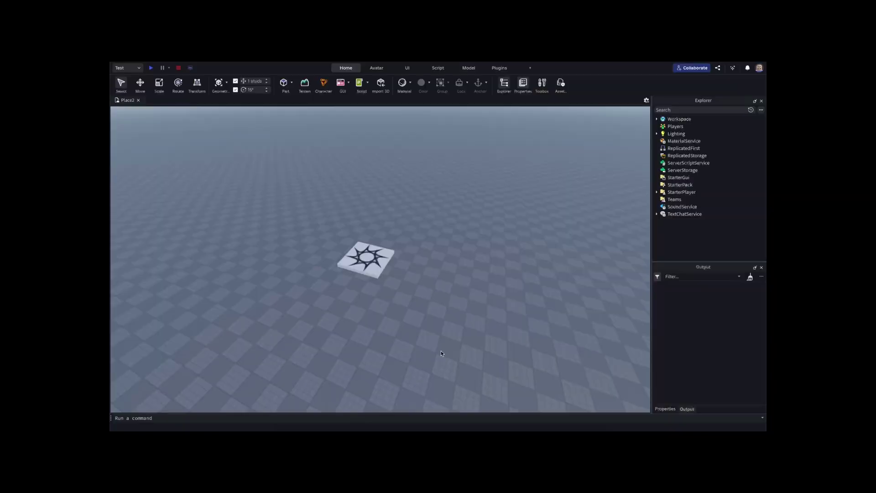
# In Roblox Studio, insert a block part near the spawn location and shape it into a flat slab raised above the baseplate
pyautogui.scroll(3, 436, 362)
pyautogui.rightClick(429, 331)
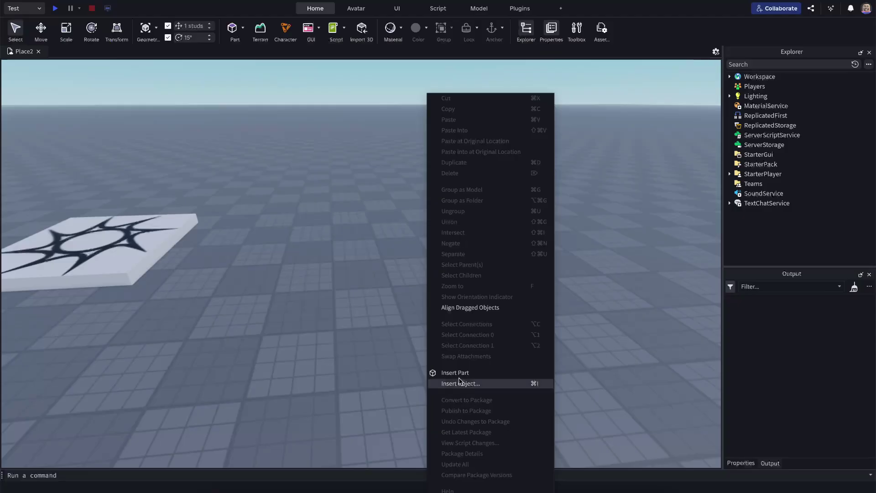
pyautogui.click(451, 348)
pyautogui.hotkey('ctrl', '3')
pyautogui.press('f')
pyautogui.moveTo(448, 349); pyautogui.dragTo(448, 348, button='right')
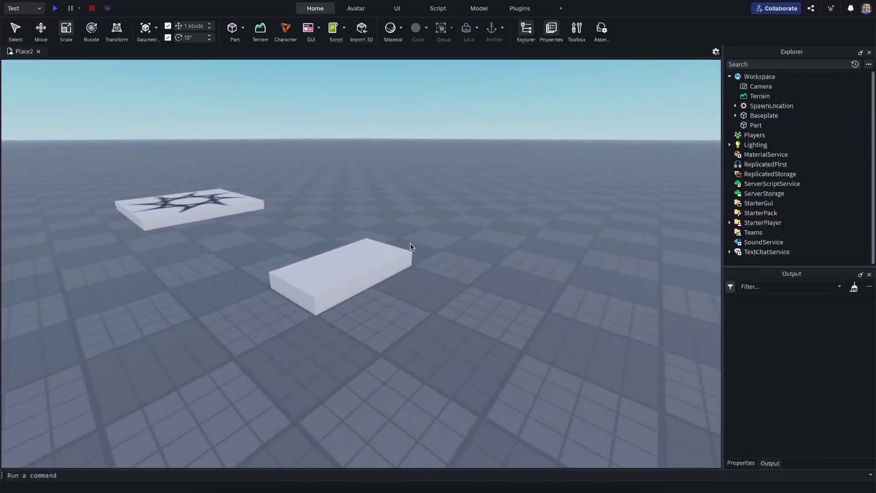
pyautogui.moveTo(342, 221); pyautogui.dragTo(363, 183)
pyautogui.hotkey('ctrl', '3')
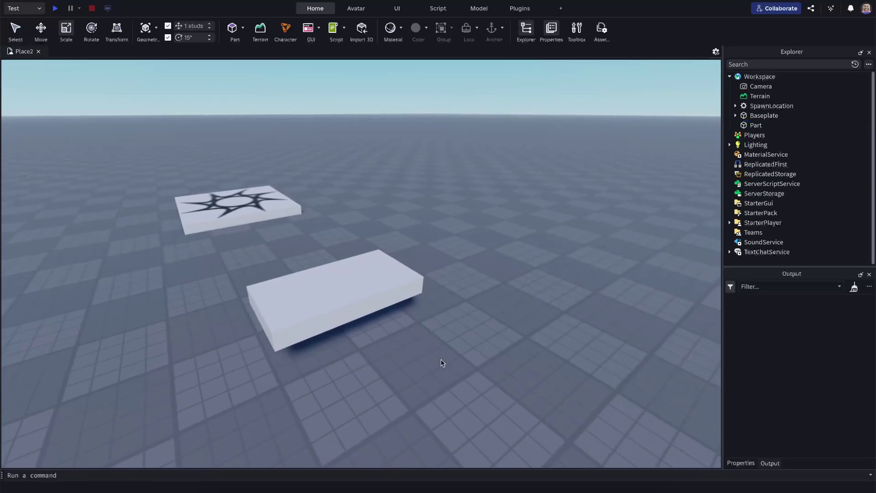
# Insert a VehicleSeat object and place it on top of the slab
pyautogui.rightClick(439, 334)
pyautogui.click(462, 349)
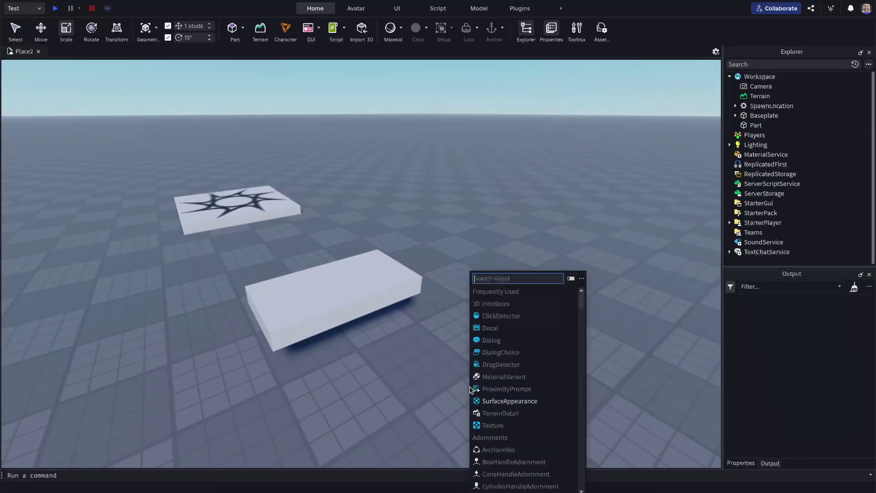
pyautogui.write('sea')
pyautogui.press('Return')
# Add a model named Vehicle to the Workspace holding the slab and the vehicle seat, and rename the seat as Seat
pyautogui.click(780, 77)
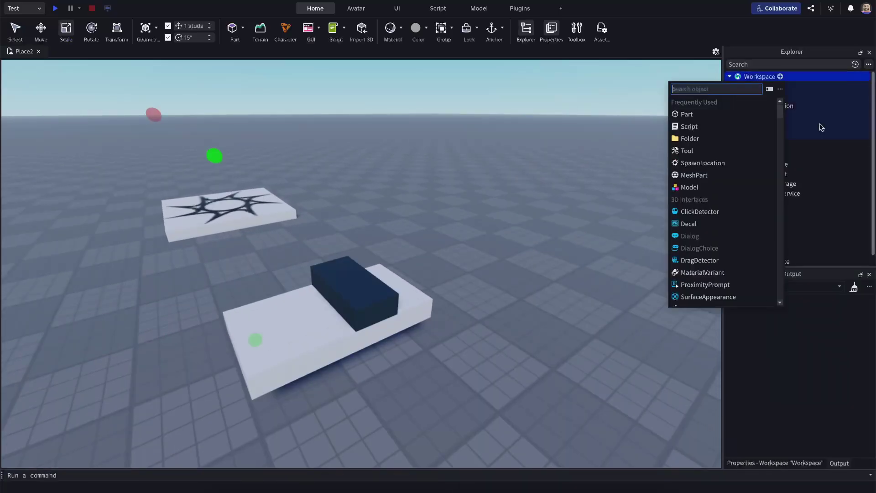
pyautogui.click(821, 127)
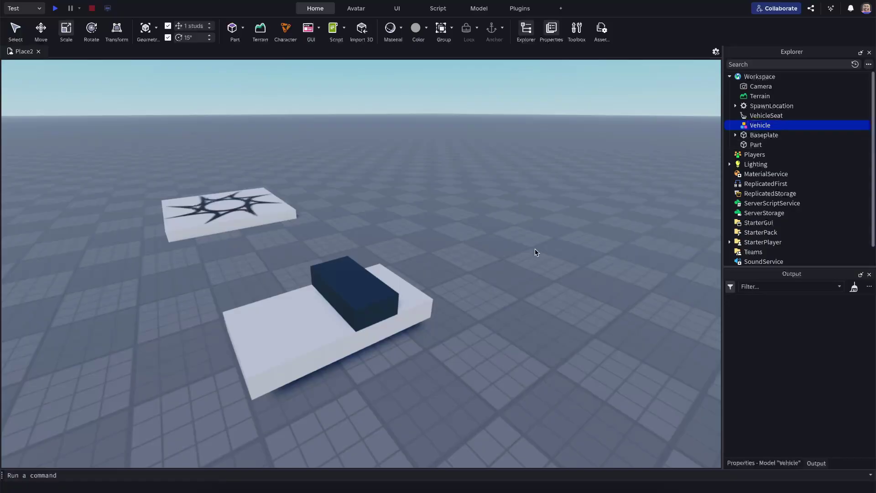
pyautogui.moveTo(350, 310); pyautogui.dragTo(350, 311)
pyautogui.press('F2')
pyautogui.write('Seat')
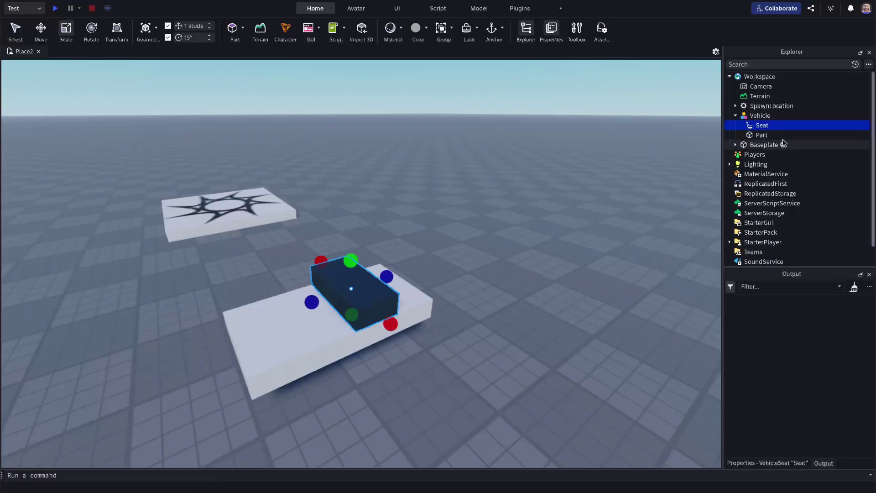
# Add a cylinder part beside the corner of the car body and scale it into a wide, thin wheel
pyautogui.click(585, 270)
pyautogui.scroll(-5, 585, 270)
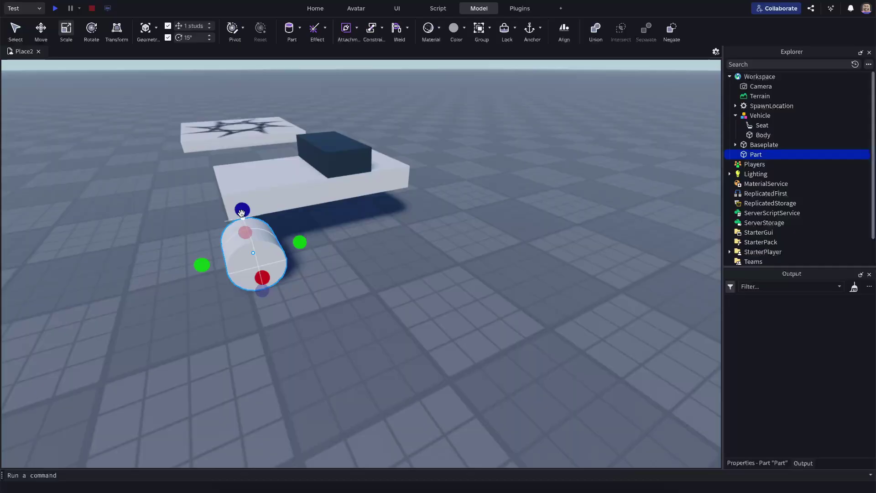
pyautogui.moveTo(241, 212); pyautogui.dragTo(356, 273, button='right')
pyautogui.moveTo(357, 273); pyautogui.dragTo(319, 293)
pyautogui.moveTo(318, 293); pyautogui.dragTo(417, 247, button='right')
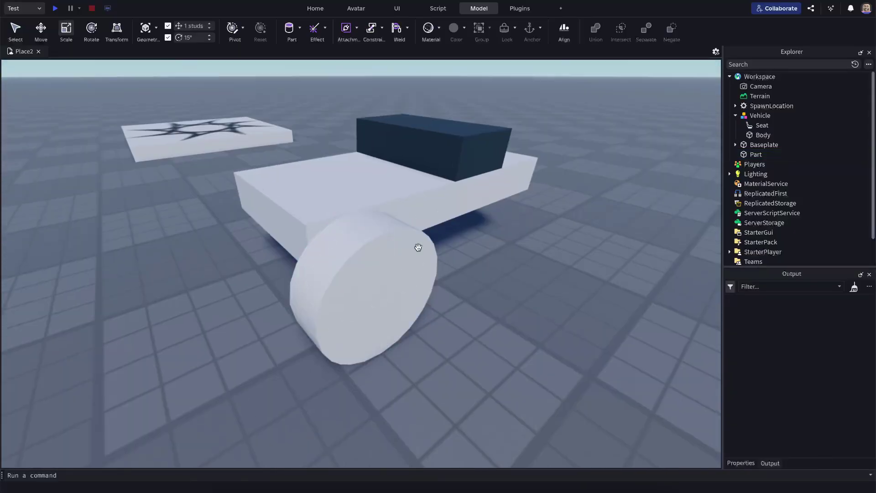
# Move the wheel into place against the corner of the car body and colour it dark gray
pyautogui.moveTo(416, 247); pyautogui.dragTo(352, 347)
pyautogui.hotkey('ctrl', '2')
pyautogui.moveTo(352, 346); pyautogui.dragTo(352, 346, button='right')
pyautogui.moveTo(303, 146); pyautogui.dragTo(303, 132)
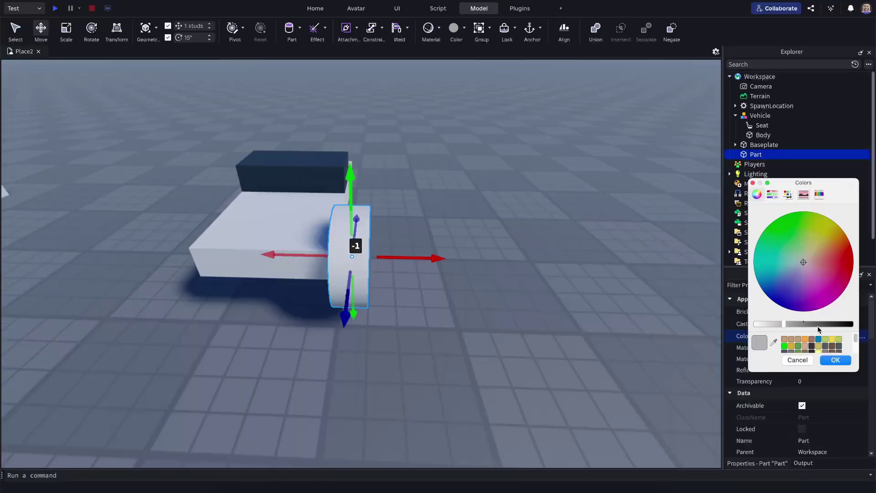
pyautogui.click(817, 326)
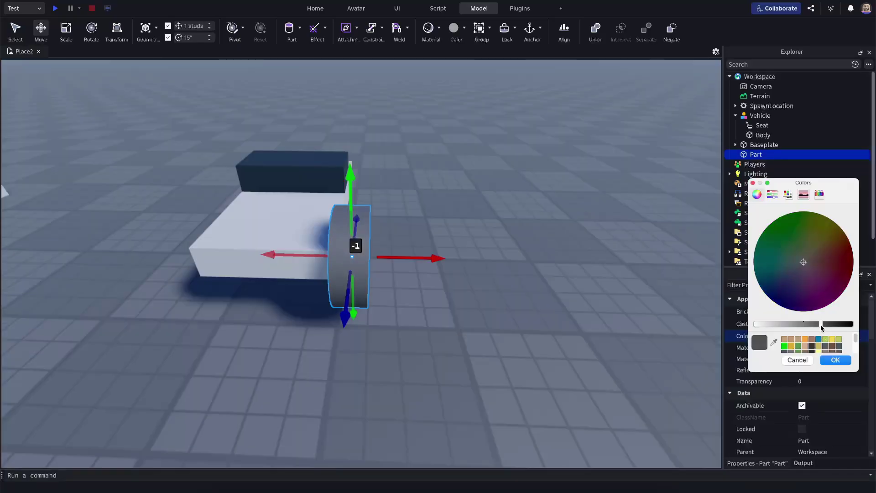
pyautogui.click(833, 357)
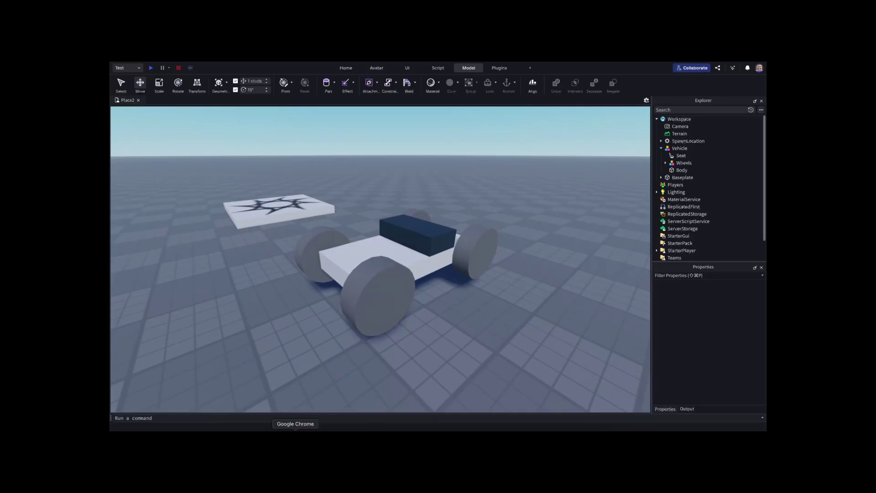
# Examine the Vehicle model's properties, and expand the tutorial video's description in Chrome to find the script link
pyautogui.click(295, 436)
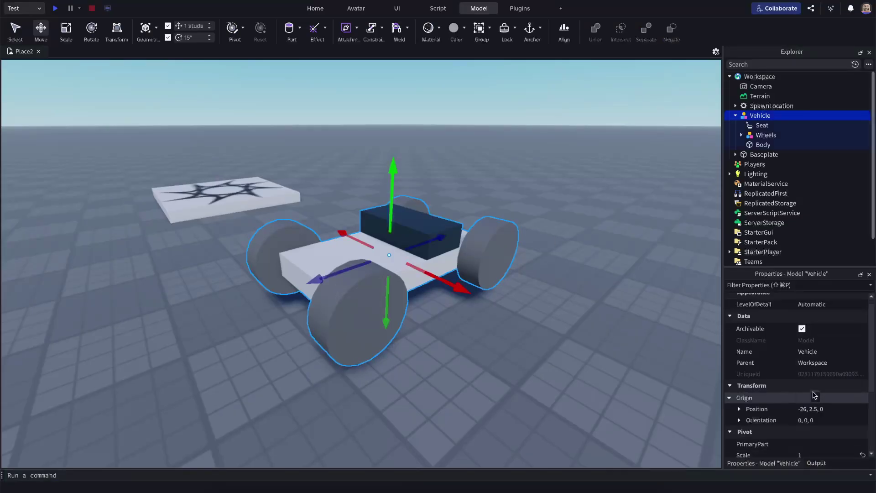
pyautogui.scroll(-5, 815, 384)
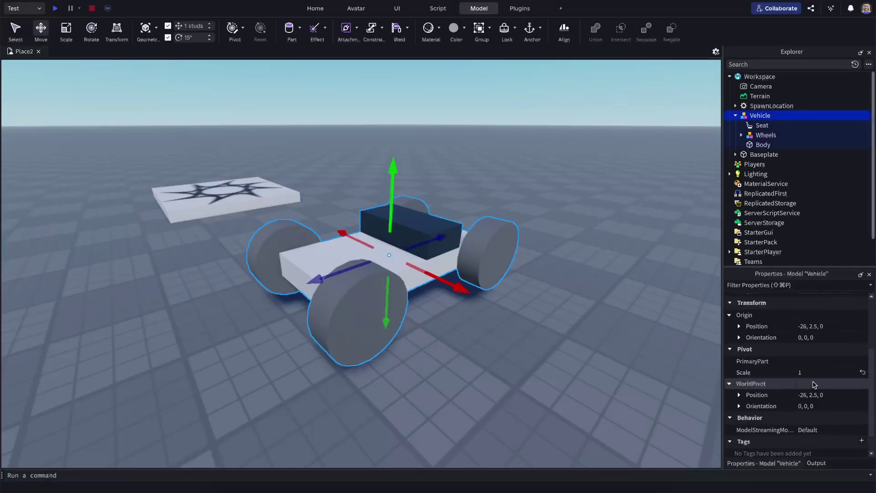
pyautogui.scroll(-2, 812, 374)
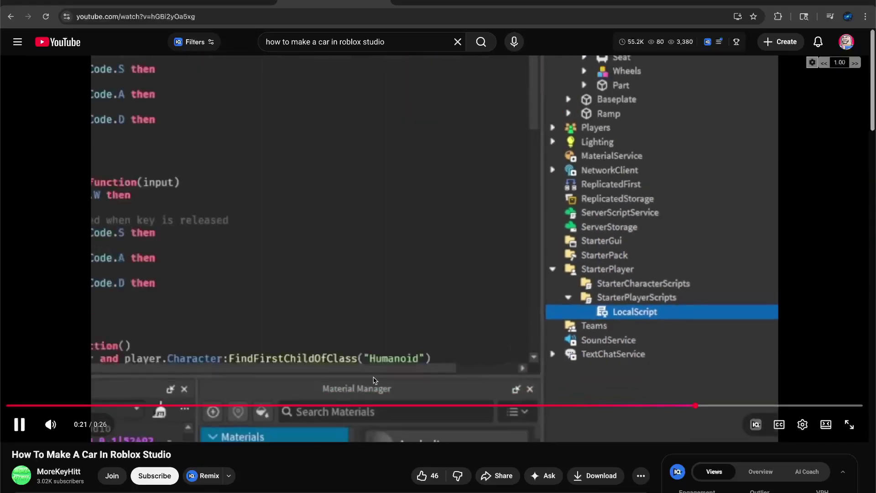
pyautogui.scroll(-6, 289, 256)
pyautogui.click(239, 232)
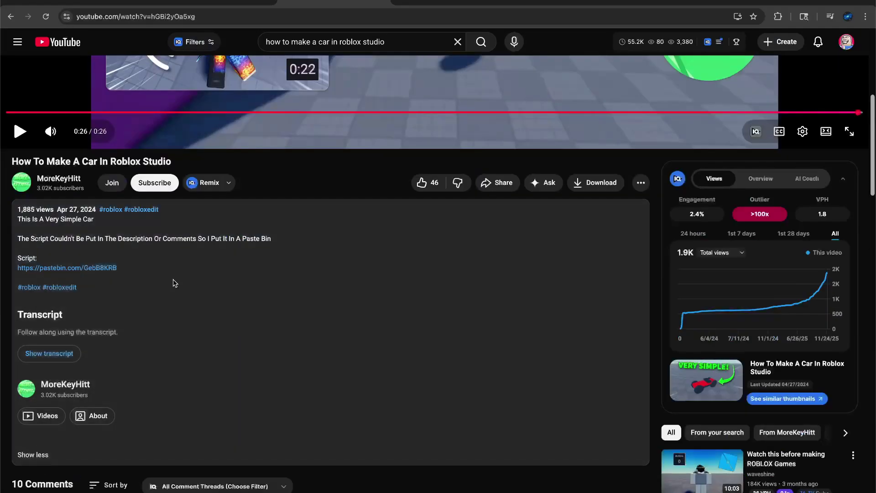
# Open the Pastebin script link from the video description, copy the whole Roblox Studio Car Script, and switch to Roblox Studio
pyautogui.click(79, 269)
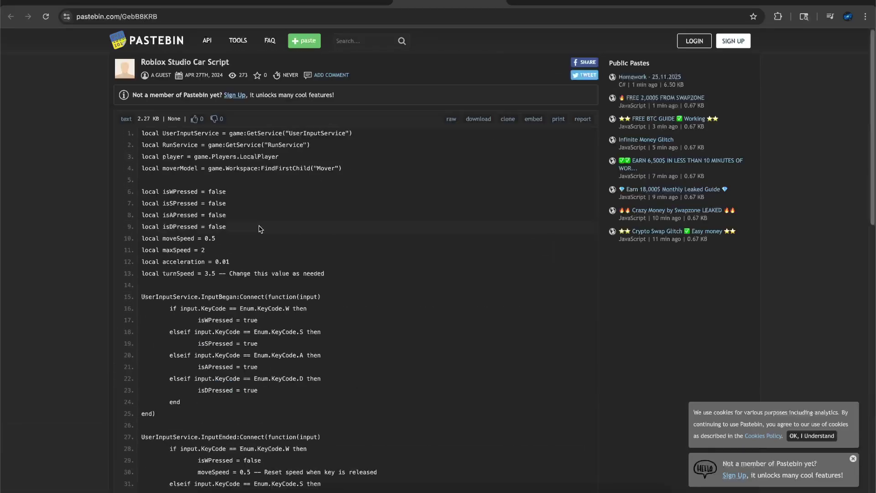
pyautogui.moveTo(142, 131); pyautogui.dragTo(151, 458)
pyautogui.press('super+c')
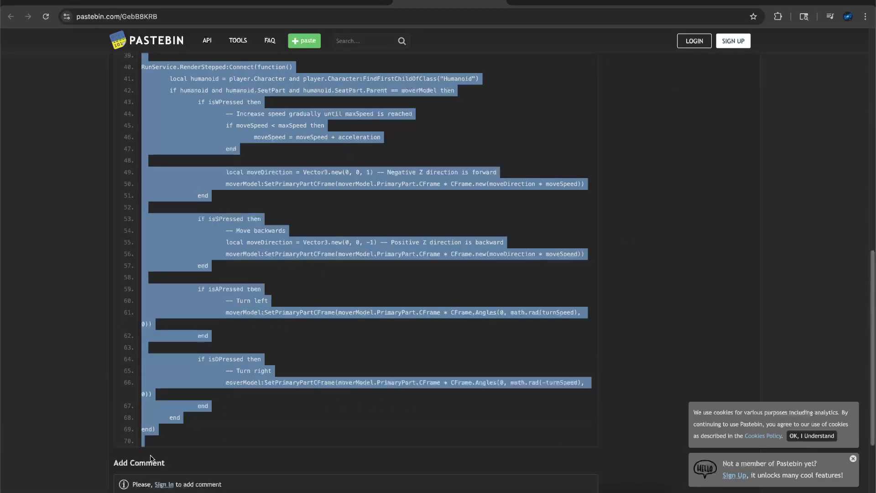
pyautogui.press('super+Tab')
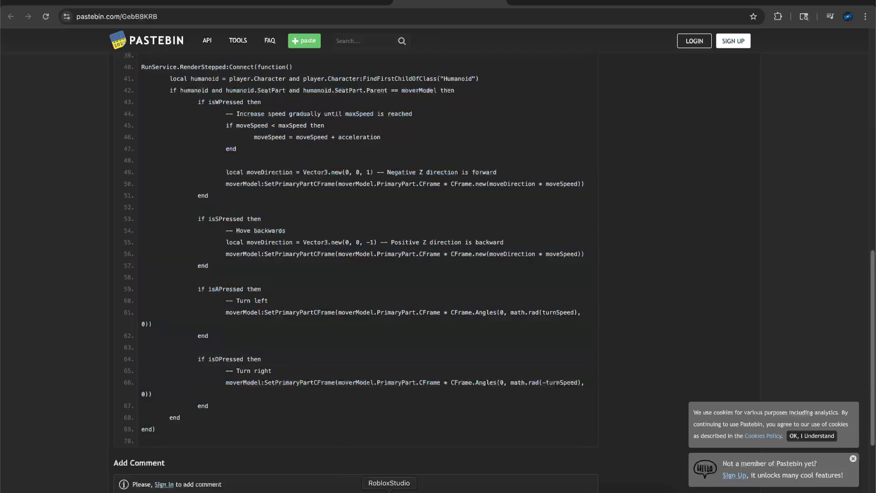
# Add a LocalScript named Car under StarterPlayerScripts and replace its default code with the copied car script
pyautogui.scroll(-3, 744, 208)
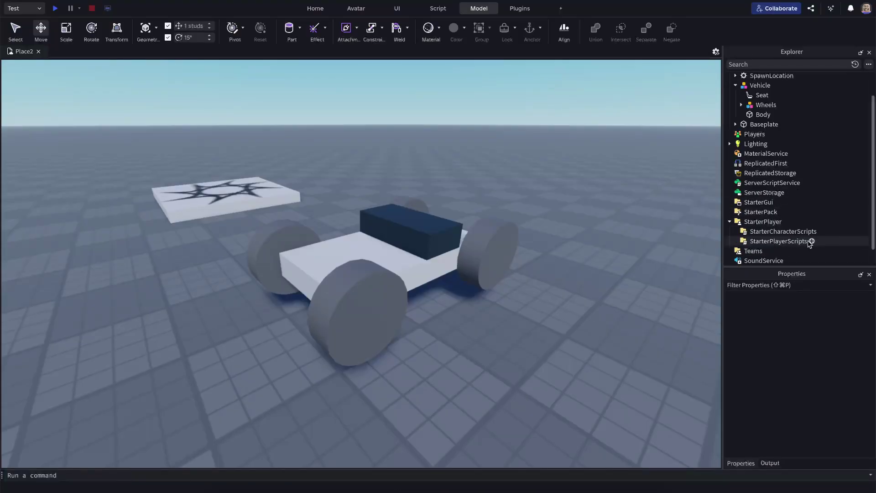
pyautogui.click(811, 241)
pyautogui.click(806, 281)
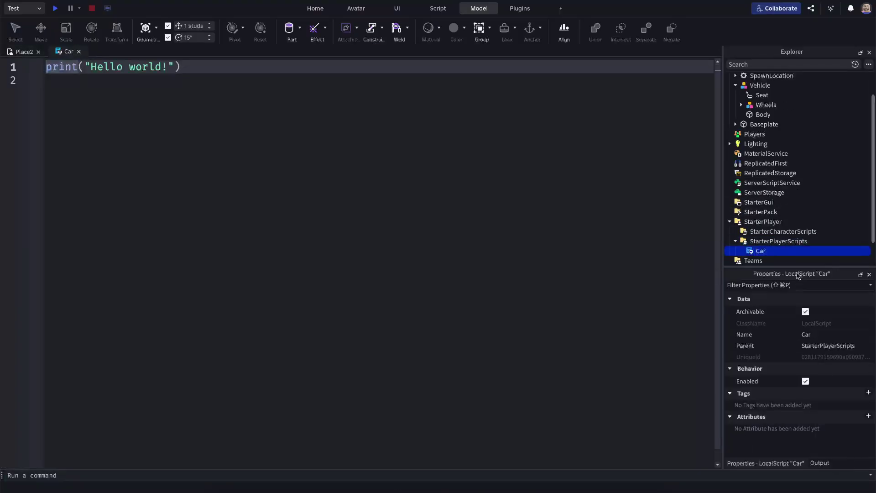
pyautogui.press('super+a')
pyautogui.press('super+v')
pyautogui.press('super+Up')
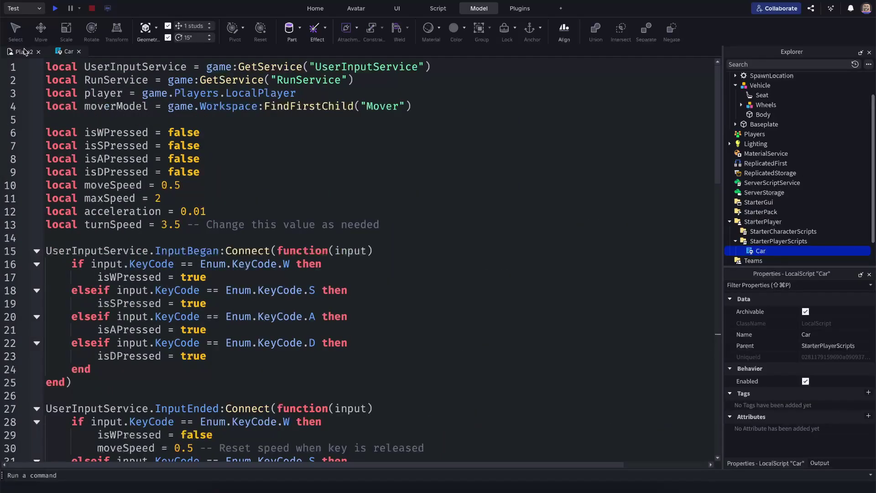
# Return to the Place2 view, playtest the game by walking the character towards the car, and stop the test
pyautogui.click(25, 52)
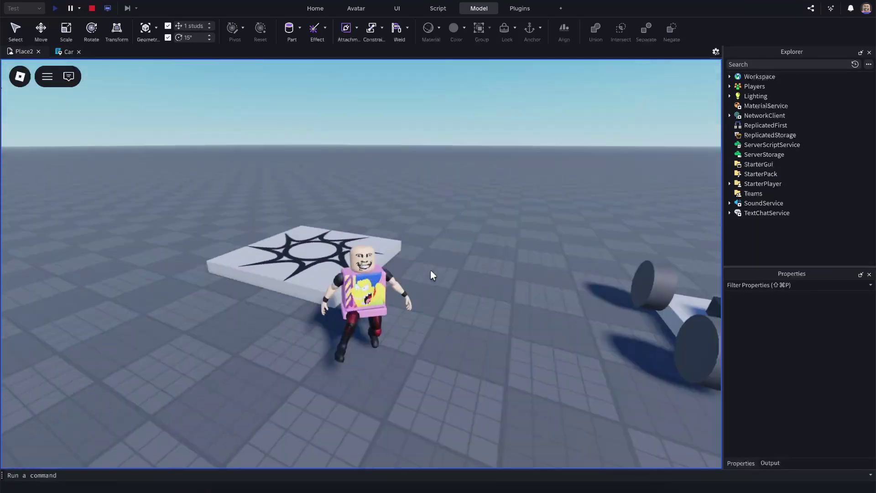
pyautogui.press('w')
pyautogui.moveTo(431, 270); pyautogui.dragTo(515, 114, button='right')
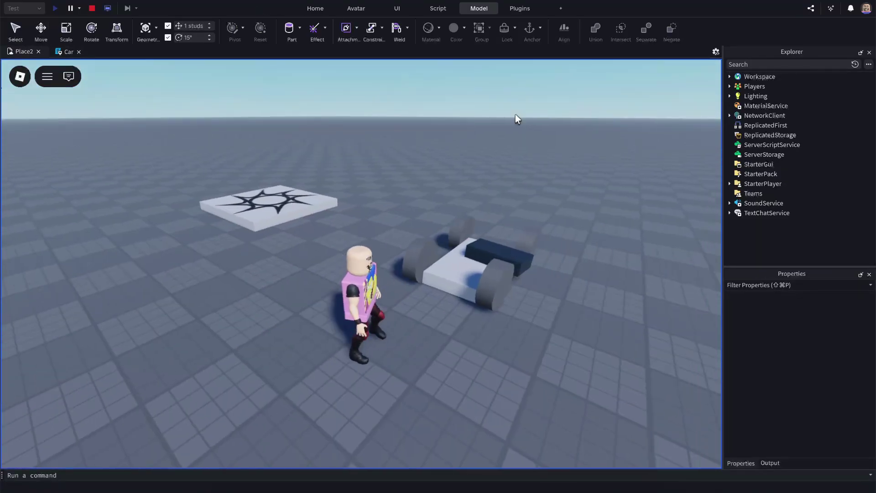
pyautogui.click(91, 9)
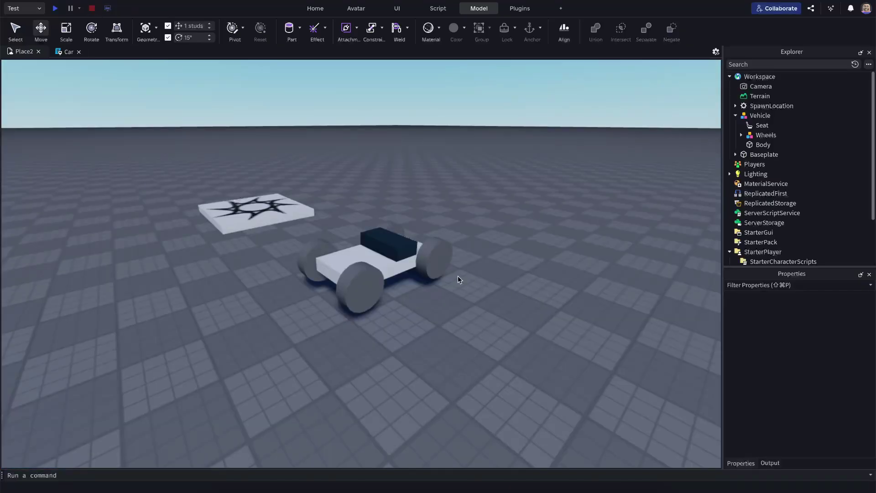
# Select the whole Vehicle model, toggle its Anchor setting, and deselect it
pyautogui.click(438, 274)
pyautogui.press('w')
pyautogui.press('q')
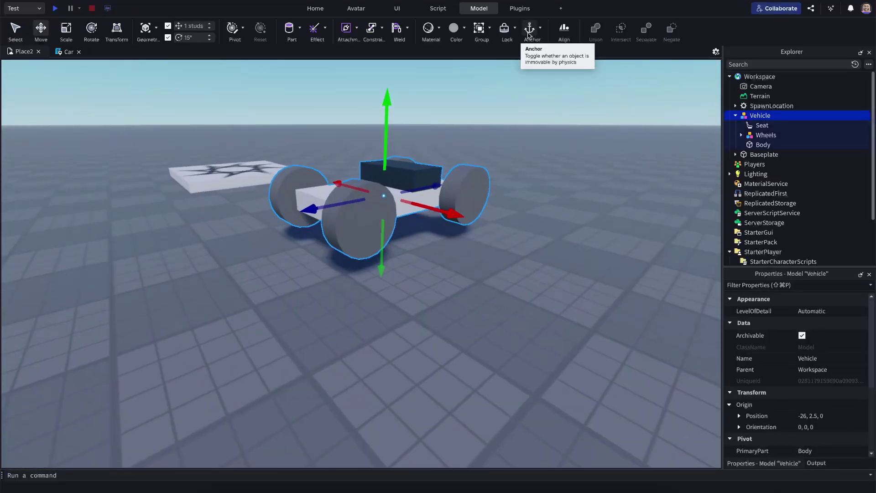
pyautogui.press('w')
pyautogui.click(379, 89)
pyautogui.press('s')
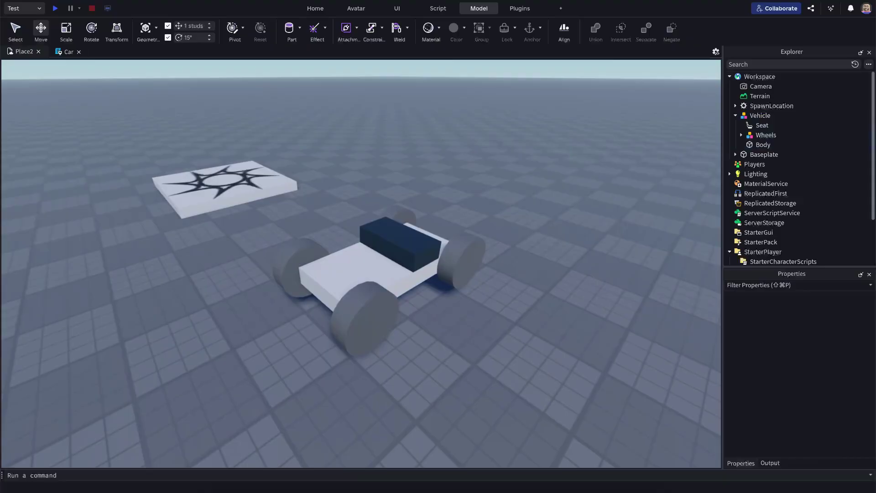
# Playtest the game by walking the character onto the car's vehicle seat, and stop the test
pyautogui.click(55, 9)
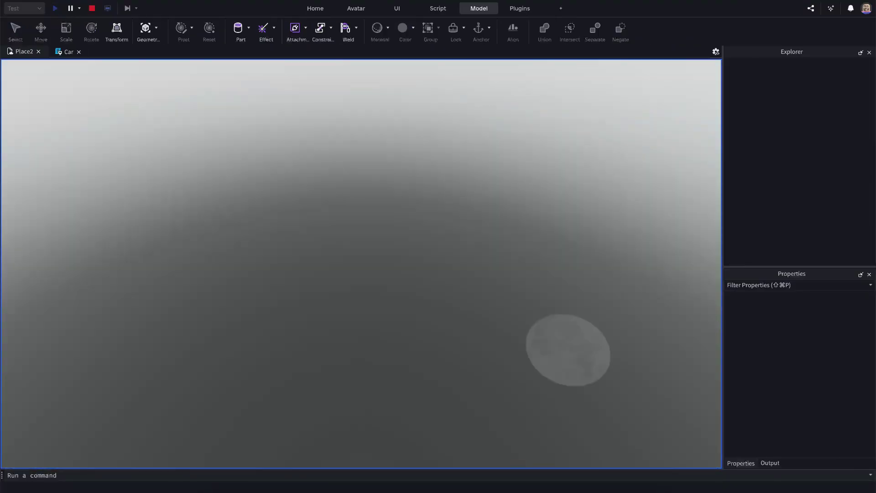
pyautogui.press('w')
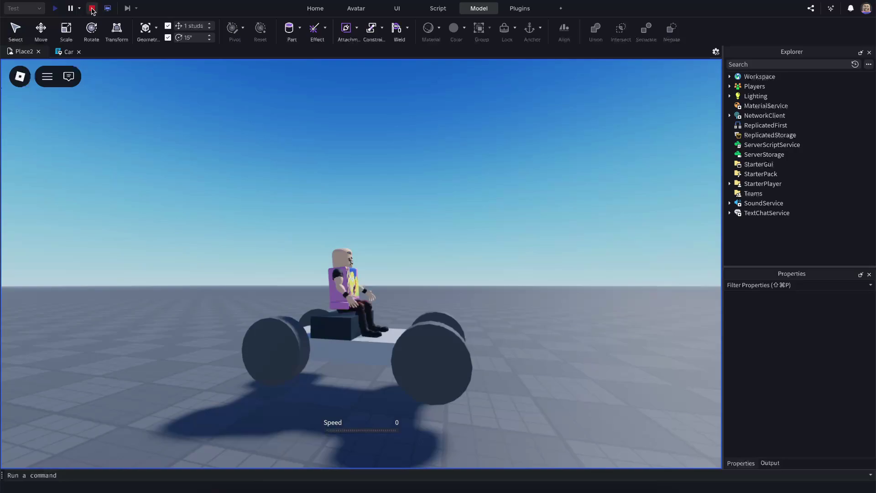
pyautogui.click(93, 9)
pyautogui.press('F5')
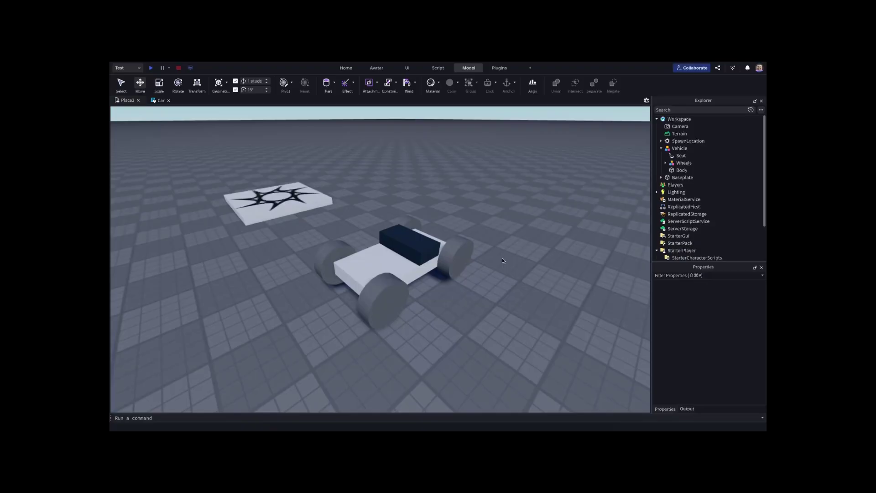
# Replace the car's vehicle seat with a regular Seat at the same spot on the body, inside the Vehicle model
pyautogui.click(461, 256)
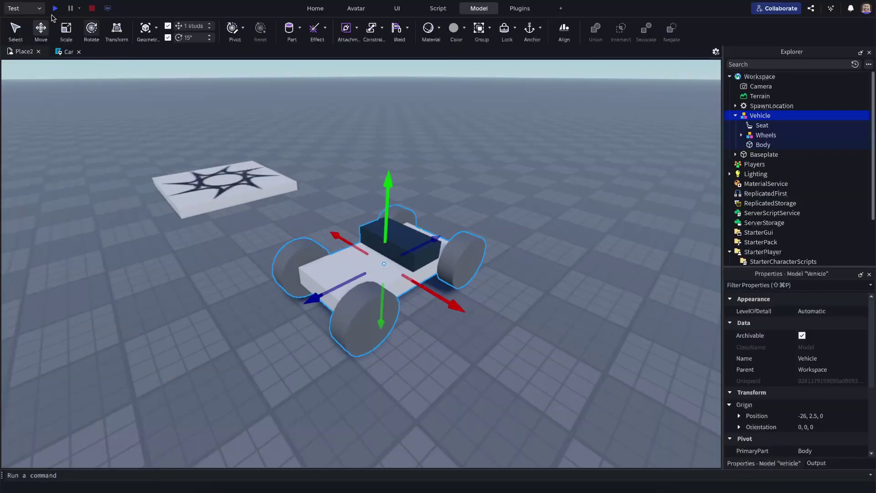
pyautogui.click(515, 280)
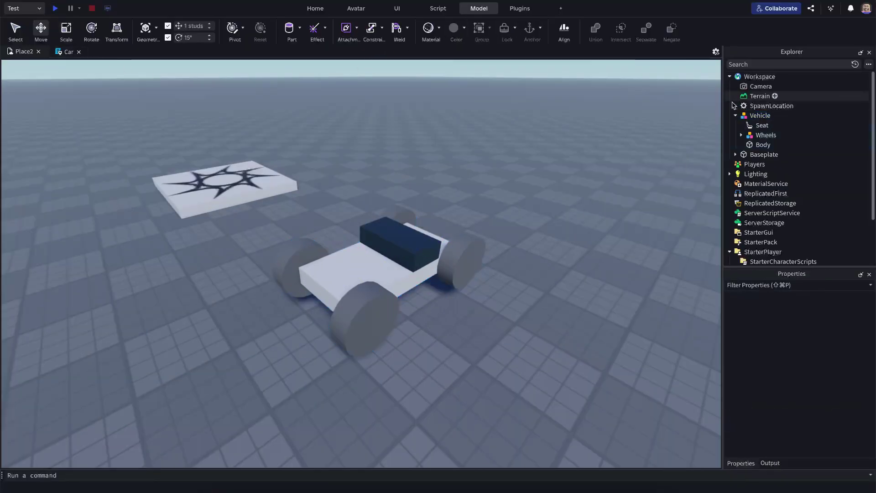
pyautogui.rightClick(515, 280)
pyautogui.click(561, 385)
pyautogui.click(587, 288)
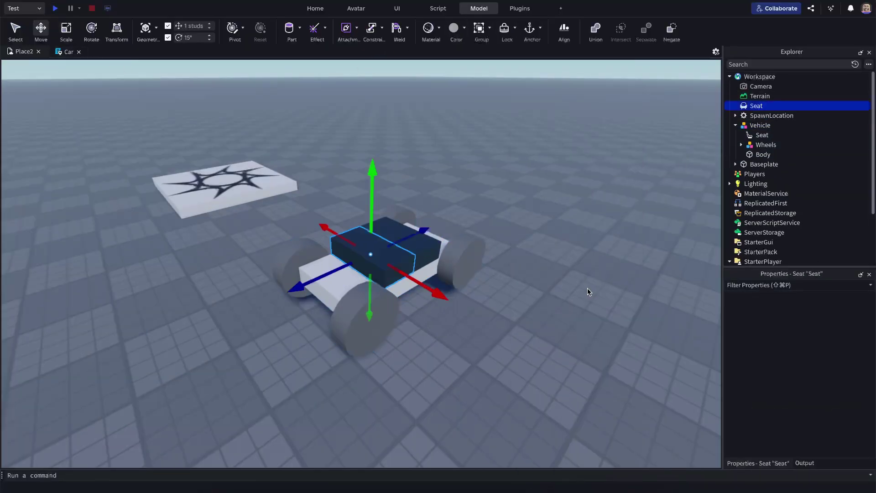
pyautogui.moveTo(426, 253)
pyautogui.mouseDown()
pyautogui.moveTo(410, 249)
pyautogui.moveTo(436, 244)
pyautogui.mouseUp()
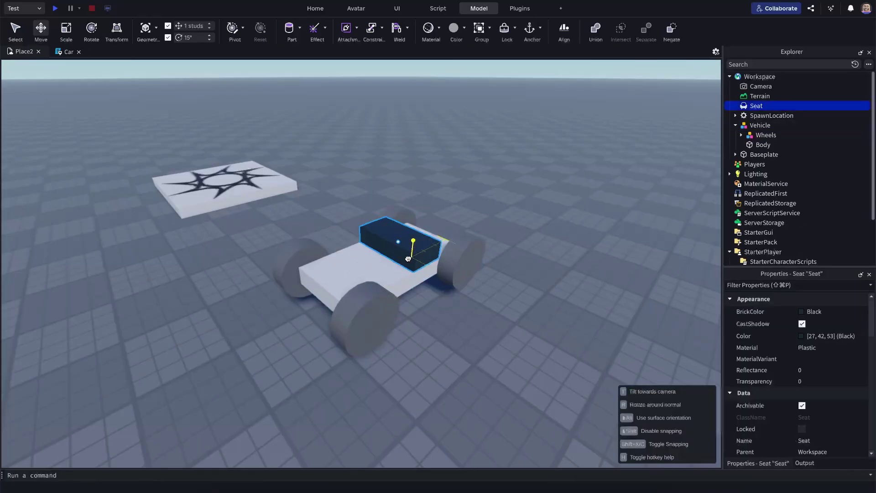
# Playtest the car with the character sitting on the new seat, and stop the test
pyautogui.press('F5')
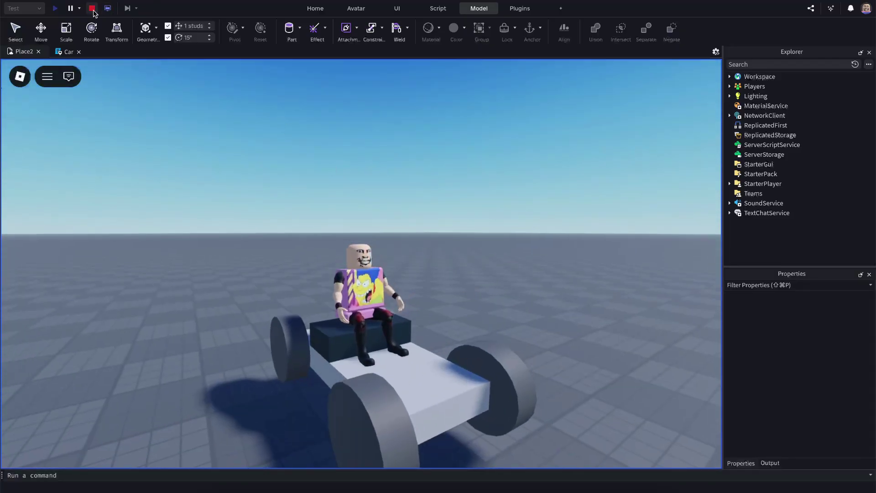
pyautogui.click(92, 8)
pyautogui.scroll(-3, 500, 231)
pyautogui.scroll(3, 499, 230)
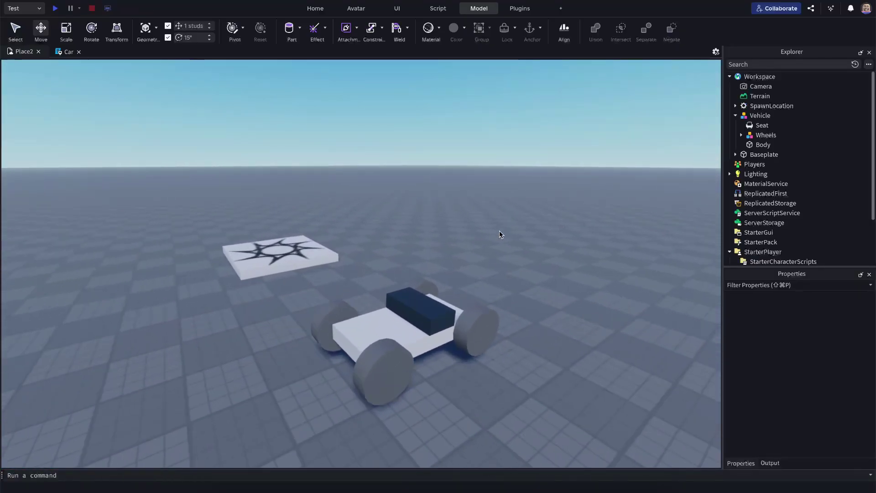
# Check the Vehicle model's properties, run another playtest trying to drive forward from the seat, and stop it
pyautogui.moveTo(499, 231); pyautogui.dragTo(499, 232, button='right')
pyautogui.click(416, 298)
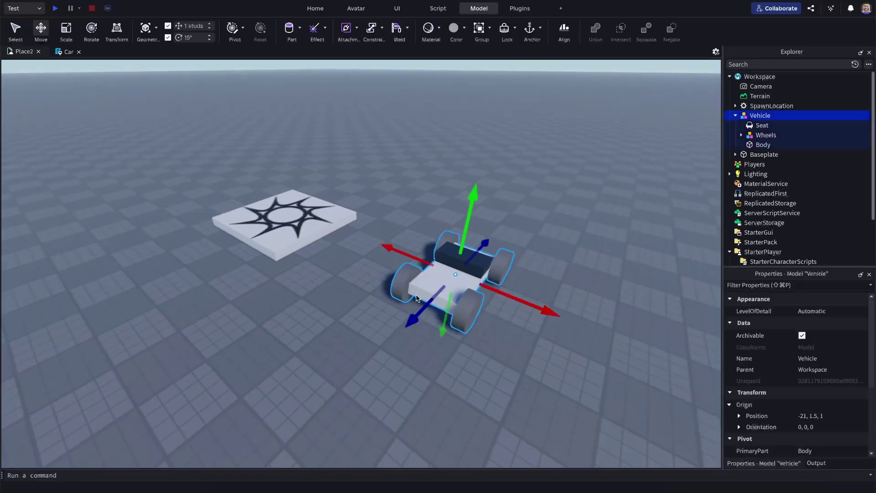
pyautogui.press('F5')
pyautogui.press('w')
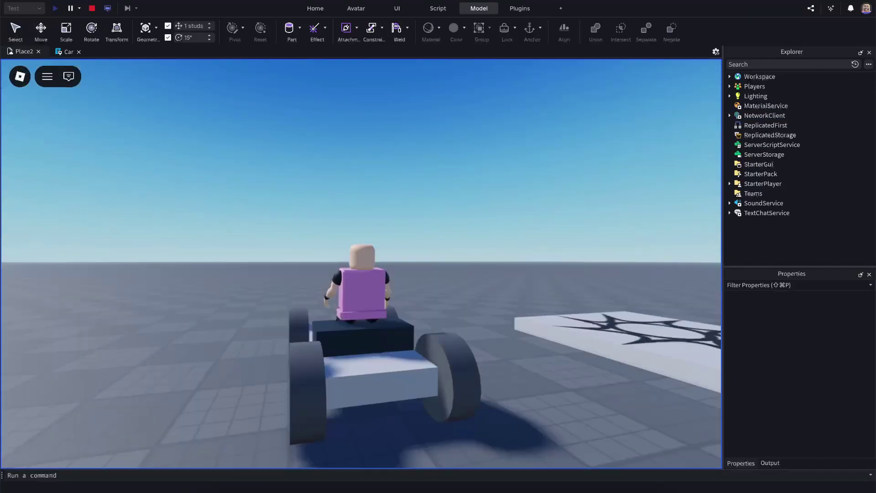
pyautogui.click(91, 8)
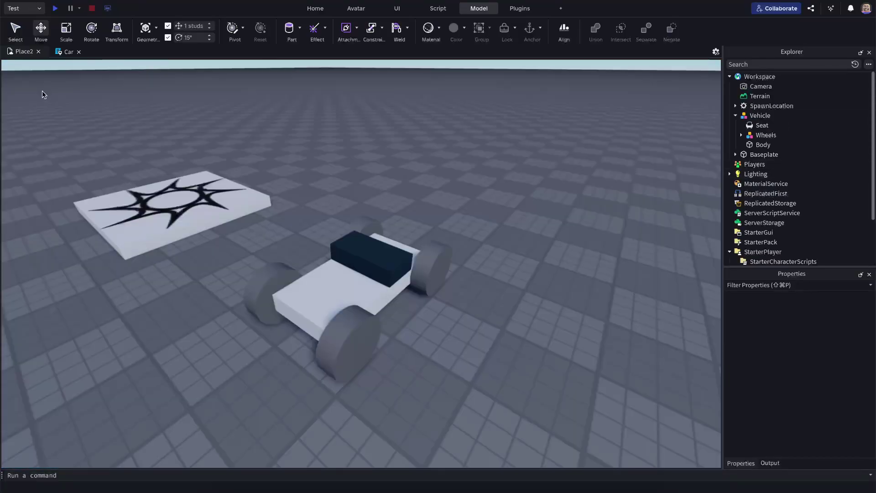
# In the Car script, change the moverModel lookup on line 4 from "Mover" to the car model's name, "Vehicle"
pyautogui.hotkey('ctrl', 'Tab')
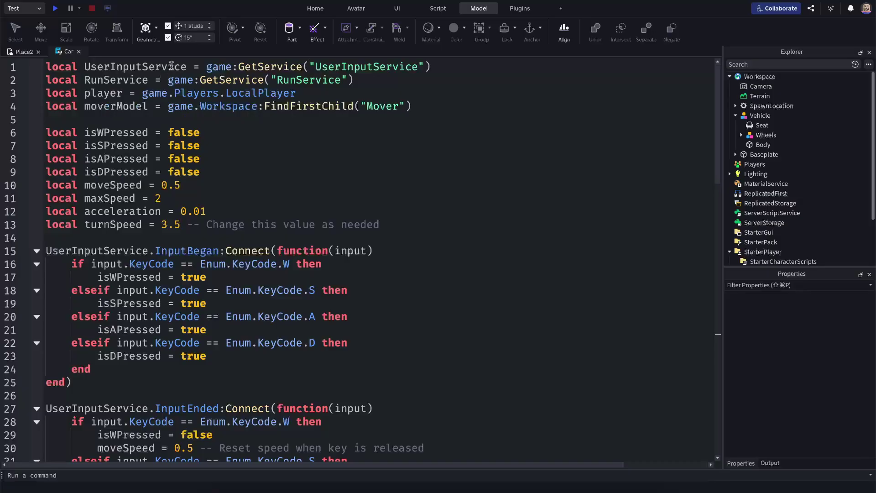
pyautogui.click(130, 68)
pyautogui.click(111, 80)
pyautogui.click(98, 94)
pyautogui.click(146, 107)
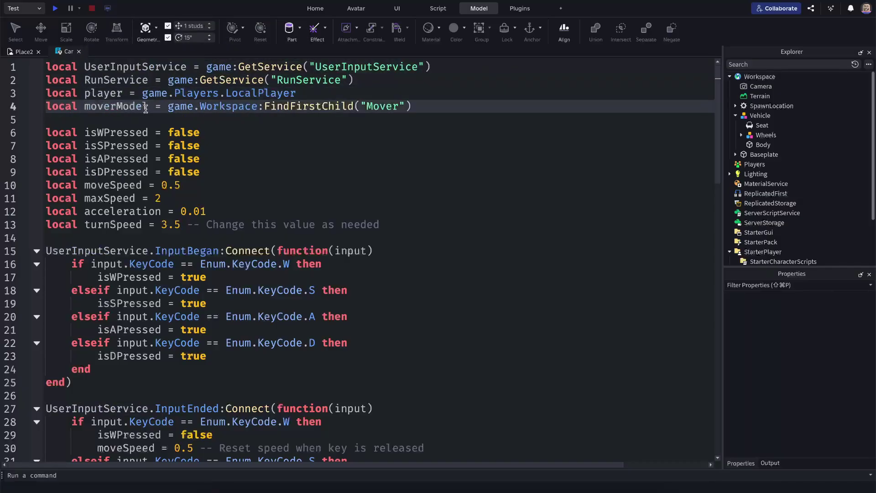
pyautogui.hotkey('ctrl', 'Tab')
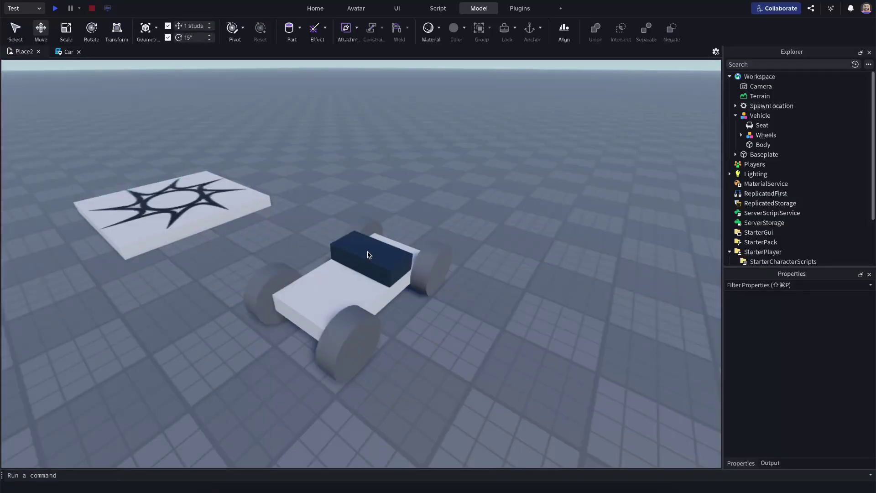
pyautogui.click(369, 254)
pyautogui.hotkey('ctrl', 'Tab')
pyautogui.doubleClick(377, 107)
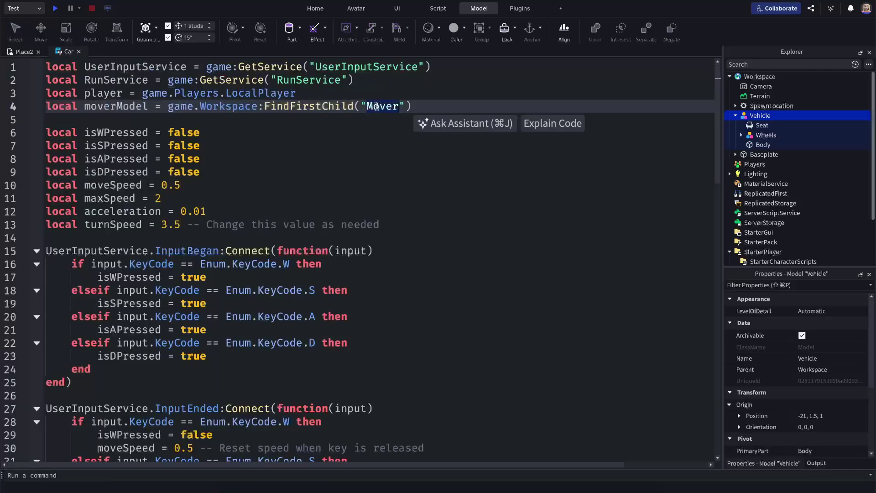
pyautogui.write('Vehicle')
# Playtest the edited script by sitting in the car, driving and turning it around the baseplate, and stop the test
pyautogui.press('F5')
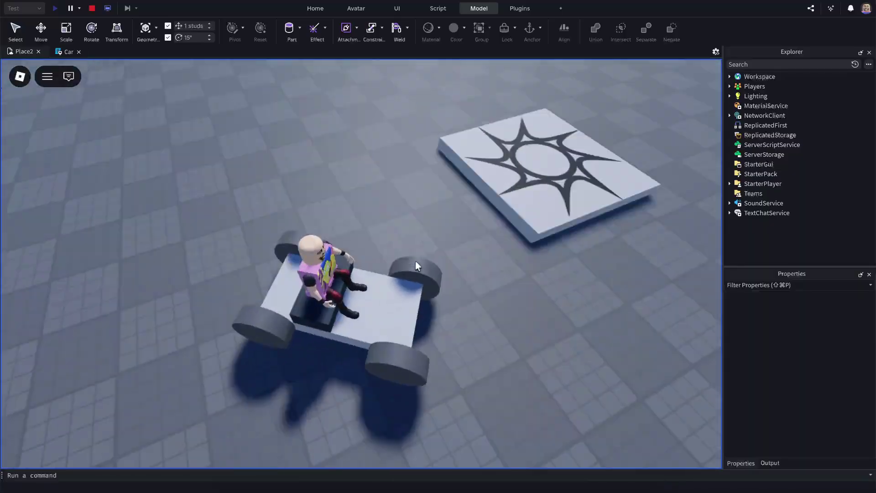
pyautogui.press('d')
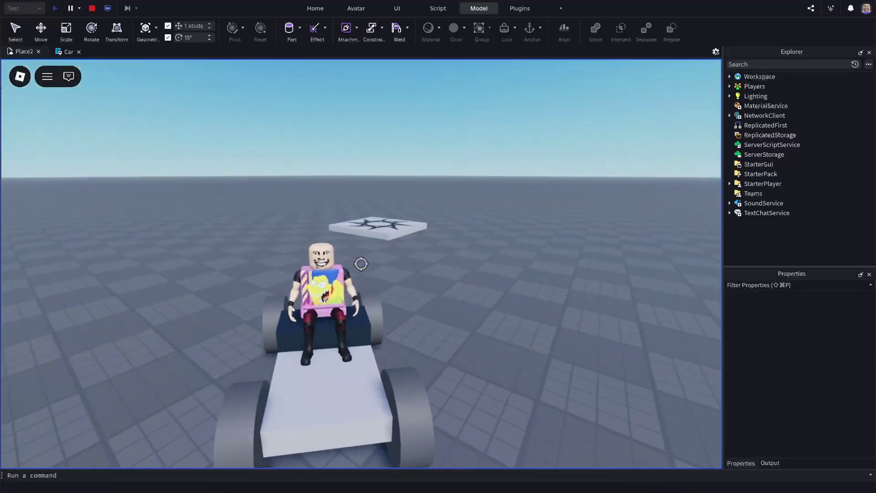
pyautogui.press('shift')
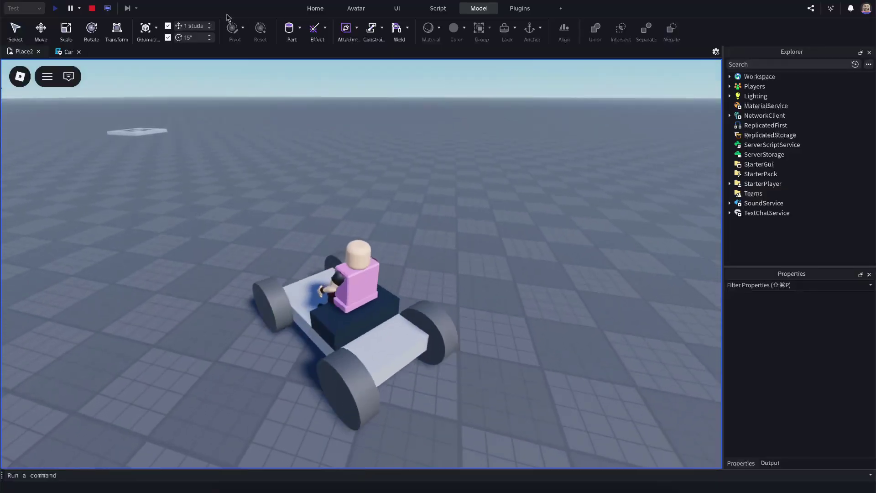
pyautogui.click(92, 8)
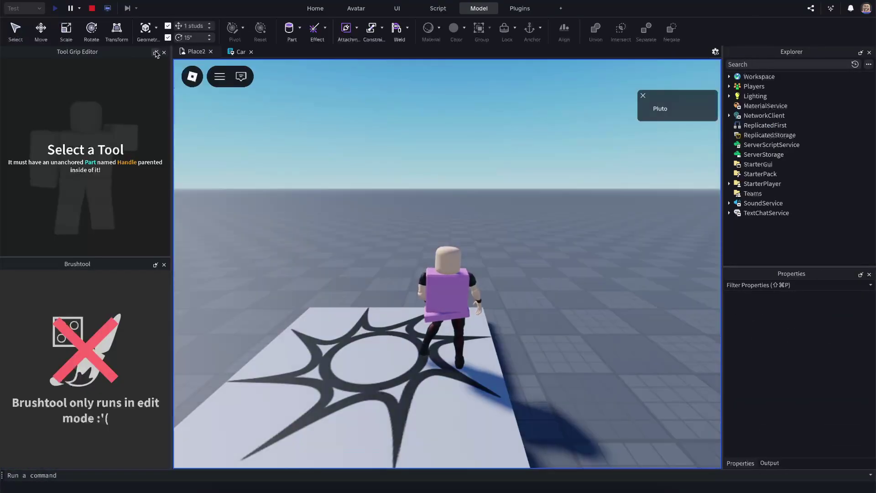
# Close the Tool Grip Editor and Brushtool, and test-drive the car forward with left and right turns
pyautogui.click(163, 52)
pyautogui.click(163, 52)
pyautogui.press('w')
pyautogui.moveTo(387, 273); pyautogui.dragTo(387, 280, button='right')
pyautogui.press('w')
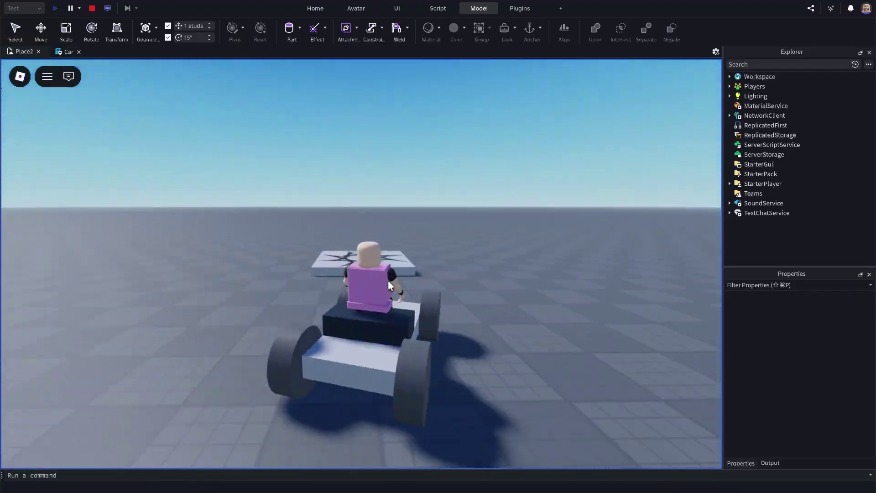
pyautogui.press('a')
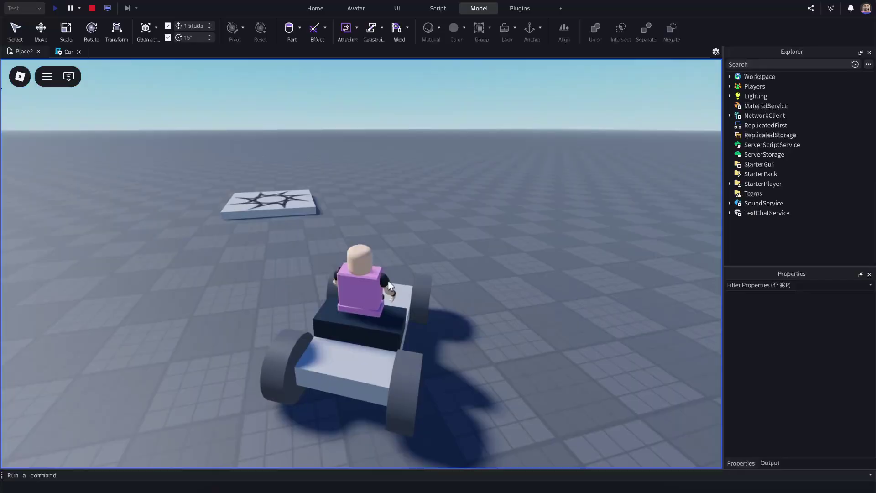
pyautogui.press('d')
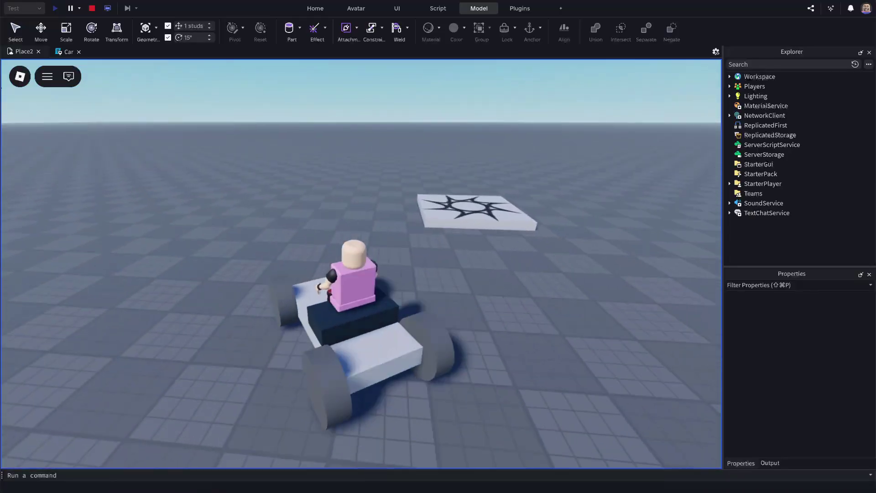
pyautogui.moveTo(388, 286); pyautogui.dragTo(675, 316, button='right')
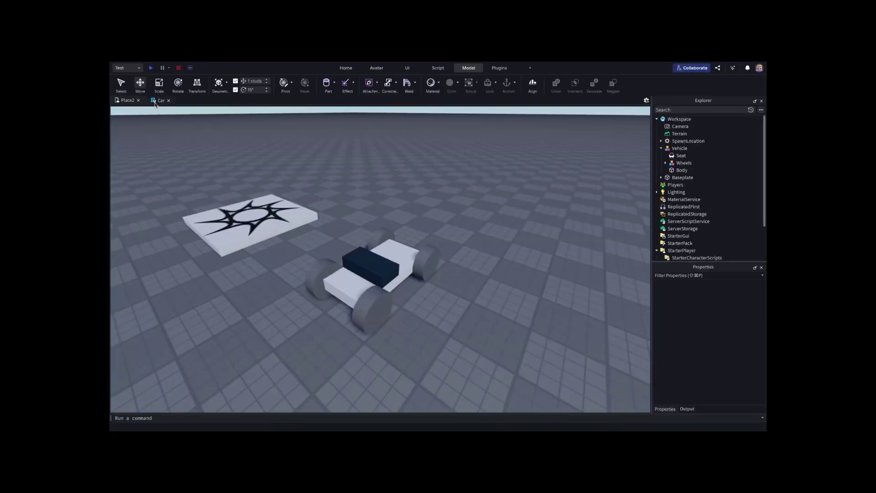
# Look through the Car script's speed variables, key-press handlers, and the RenderStepped function that moves the vehicle
pyautogui.click(160, 99)
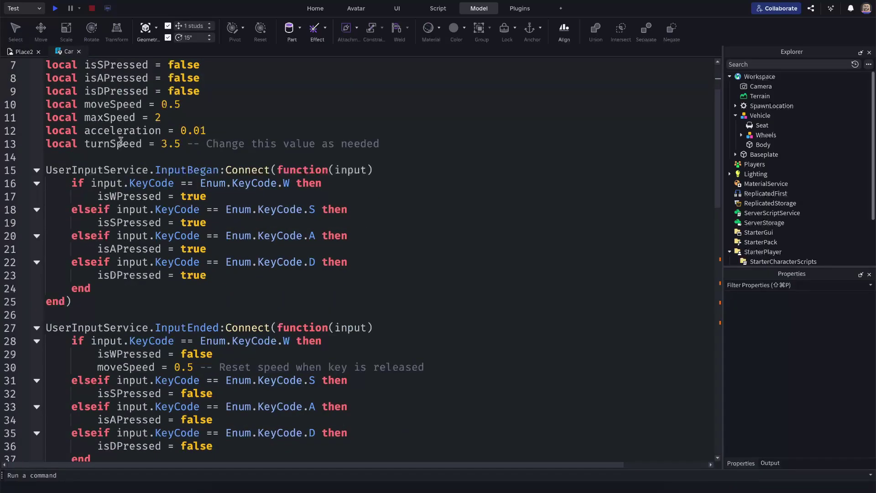
pyautogui.scroll(-1, 132, 139)
pyautogui.click(103, 137)
pyautogui.scroll(-1, 157, 139)
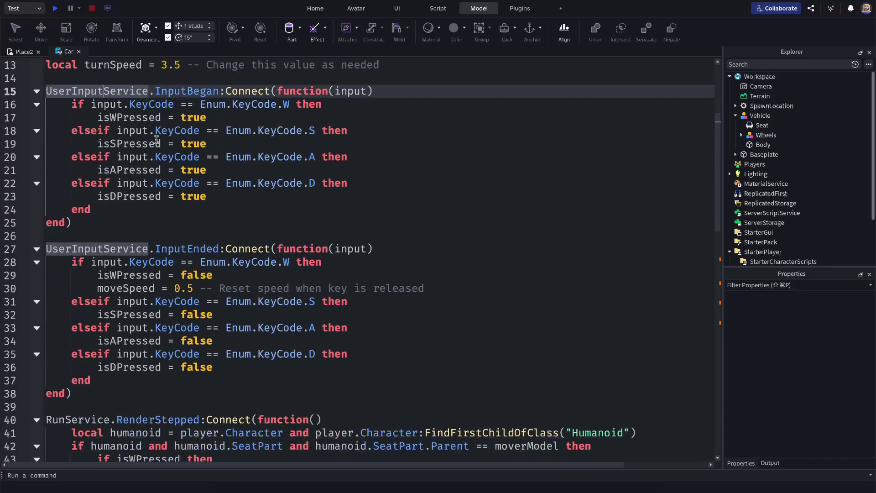
pyautogui.scroll(-10, 153, 111)
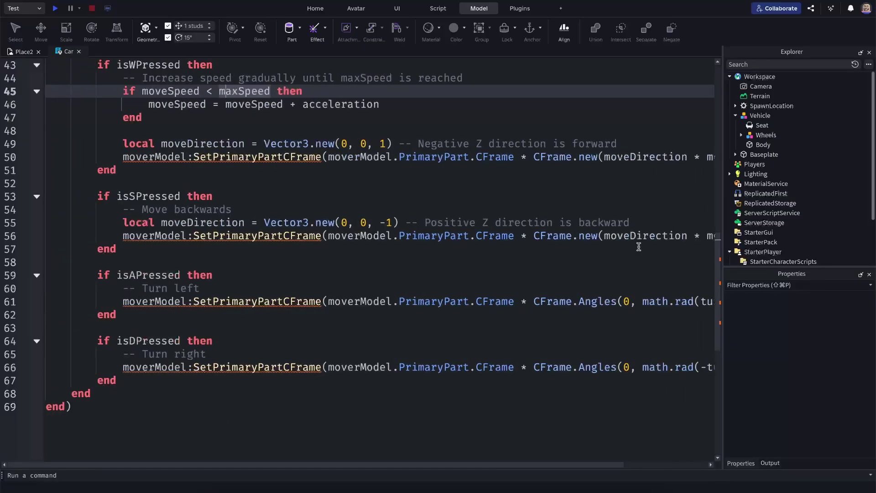
pyautogui.scroll(-1, 450, 205)
pyautogui.scroll(8, 136, 274)
pyautogui.click(64, 314)
pyautogui.scroll(2, 133, 282)
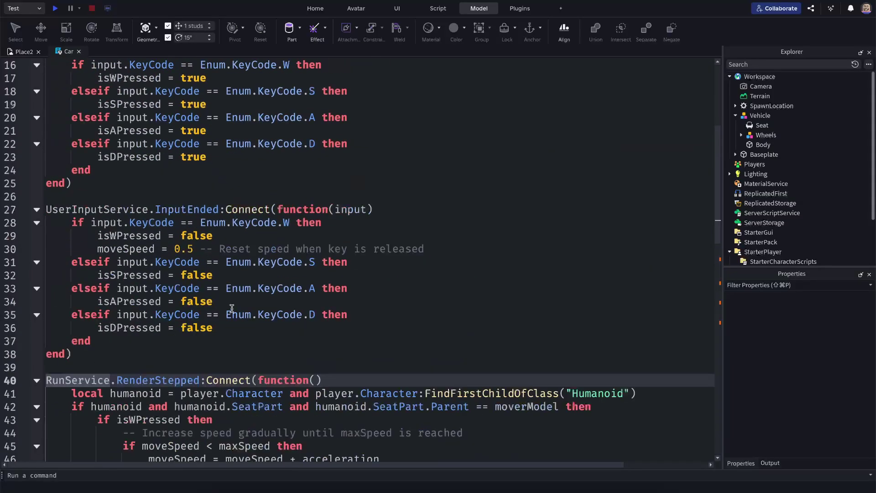
pyautogui.scroll(-4, 231, 309)
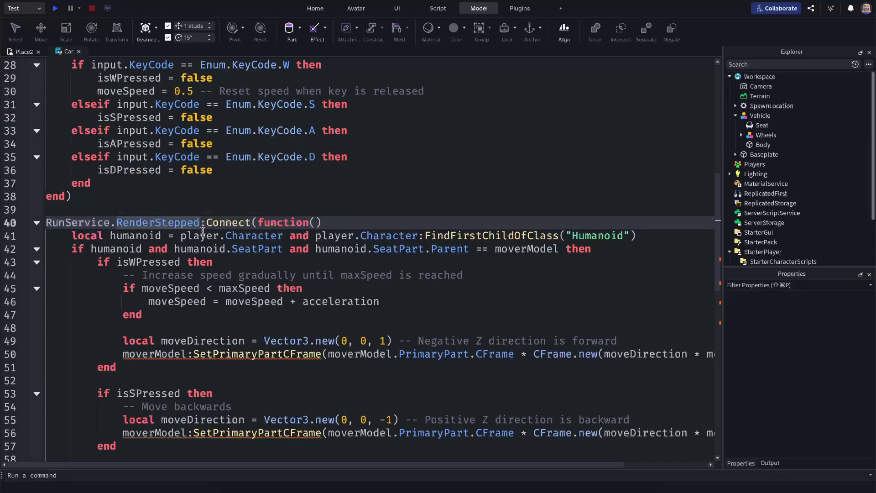
pyautogui.scroll(6, 203, 230)
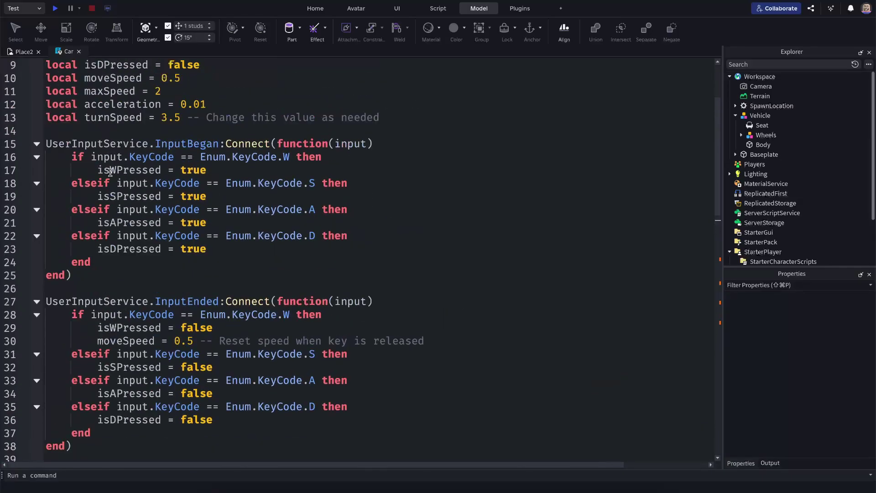
# Examine how the W-key branch raises moveSpeed, sets moveDirection, and passes them to SetPrimaryPartCFrame on line 50
pyautogui.moveTo(110, 171); pyautogui.dragTo(143, 171)
pyautogui.scroll(-7, 243, 267)
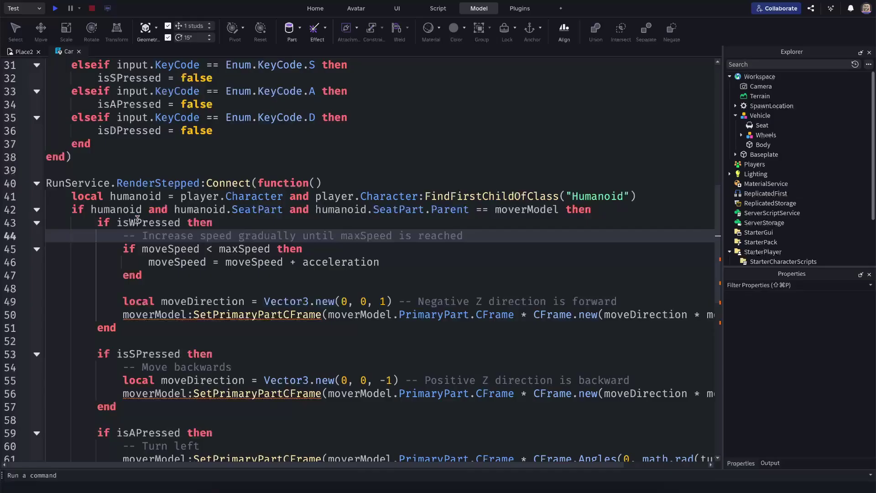
pyautogui.moveTo(173, 262); pyautogui.dragTo(273, 270)
pyautogui.click(271, 259)
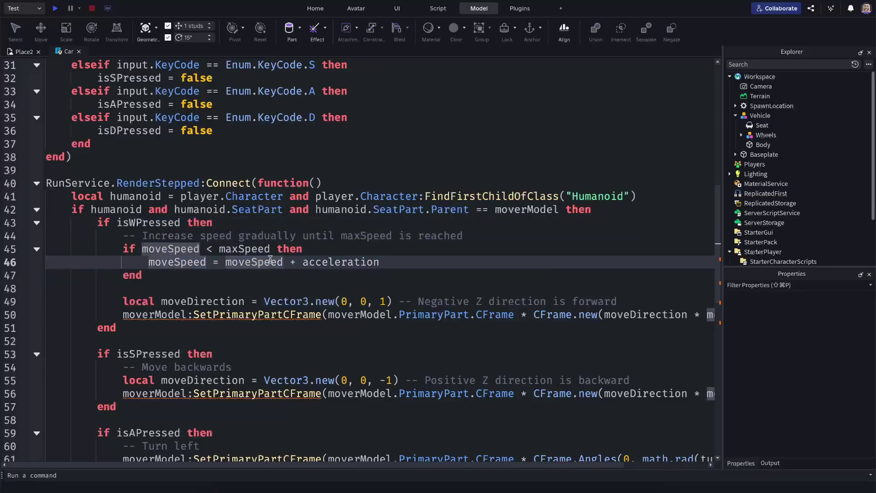
pyautogui.scroll(-3, 267, 264)
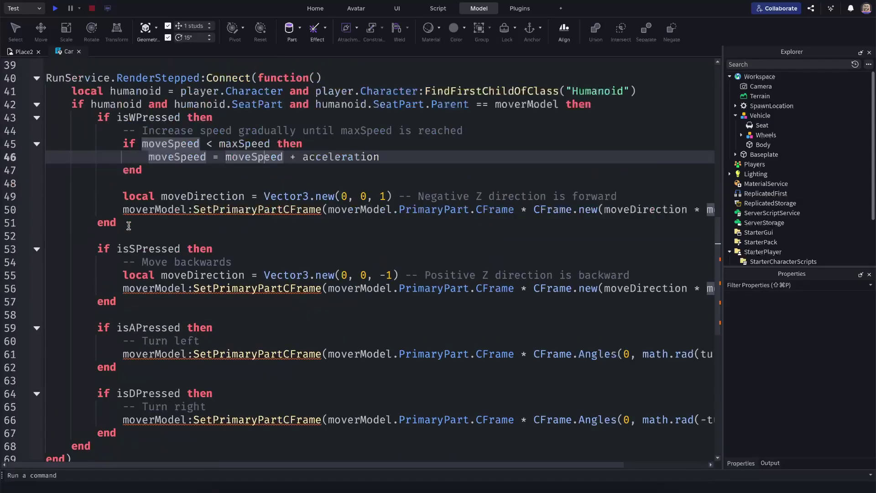
pyautogui.moveTo(119, 207); pyautogui.dragTo(294, 220)
pyautogui.moveTo(199, 196); pyautogui.dragTo(324, 197)
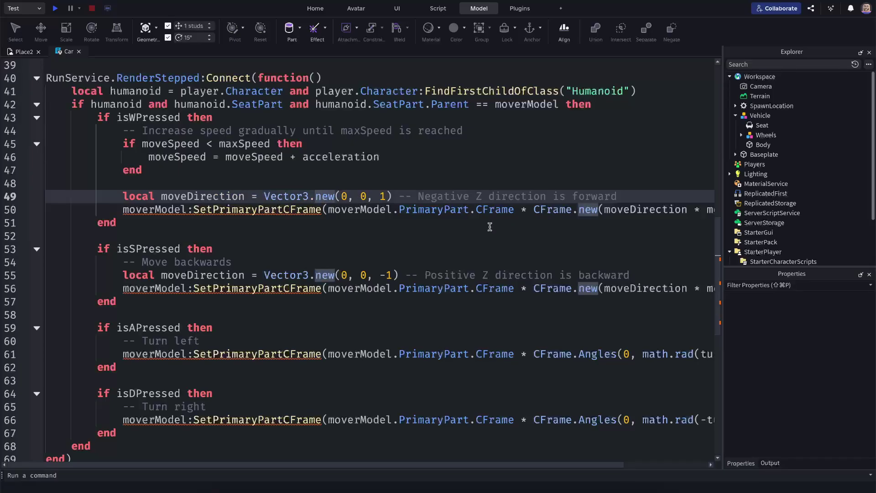
pyautogui.click(172, 204)
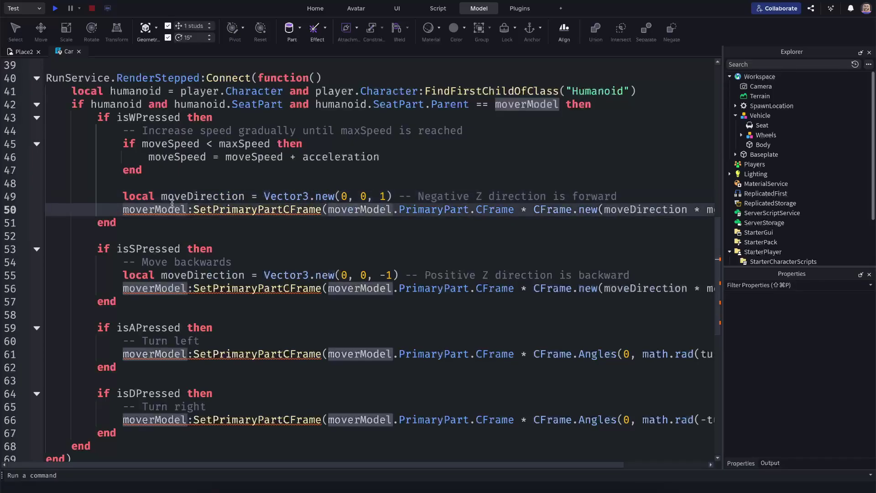
pyautogui.hscroll(3, 428, 224)
pyautogui.click(367, 209)
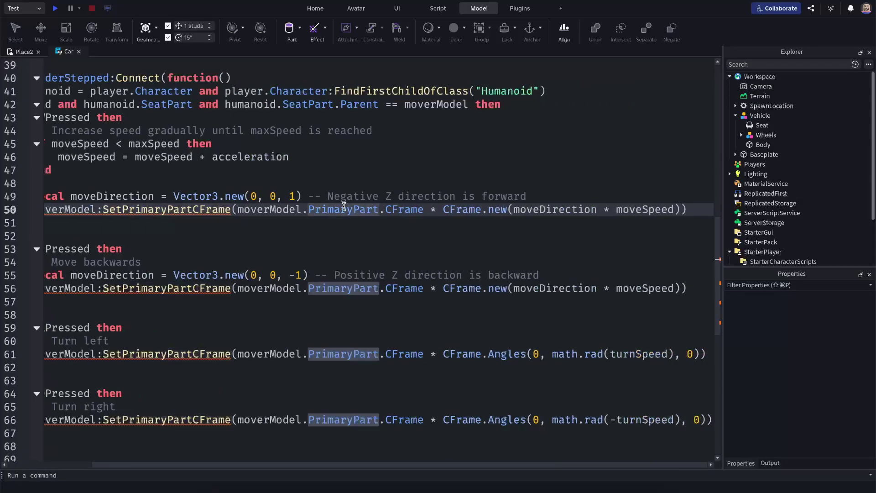
pyautogui.click(392, 209)
pyautogui.click(367, 209)
pyautogui.click(504, 217)
pyautogui.hscroll(3, 555, 215)
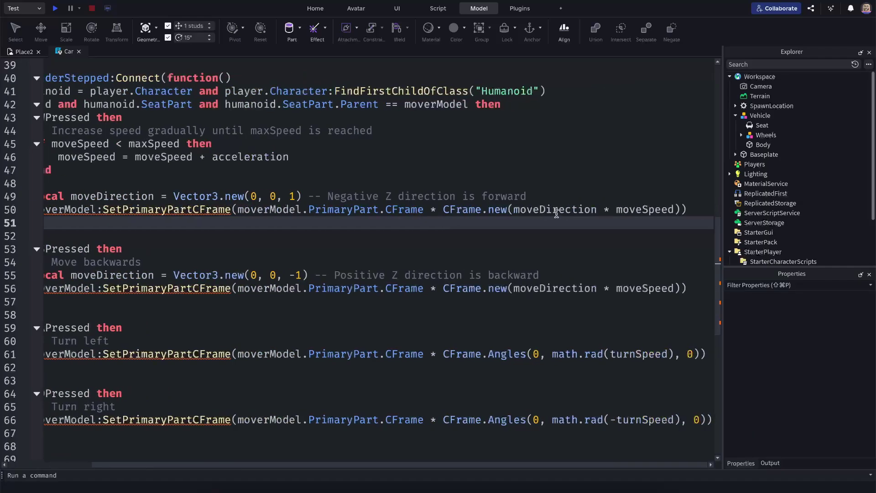
# Return to the place's 3D view, insert a part on the baseplate near the car, and scale it into a tall, wide wall
pyautogui.click(21, 51)
pyautogui.scroll(-5, 508, 275)
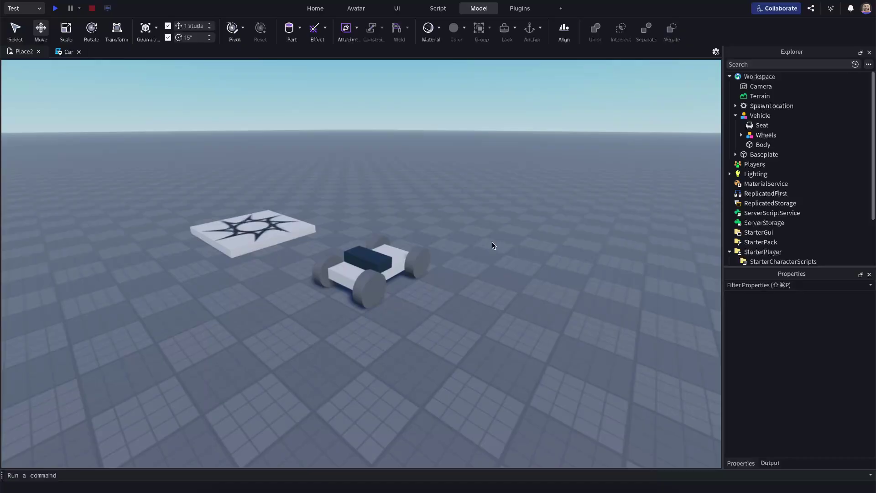
pyautogui.scroll(5, 492, 242)
pyautogui.moveTo(491, 241); pyautogui.dragTo(450, 267, button='right')
pyautogui.scroll(-3, 449, 268)
pyautogui.scroll(5, 414, 383)
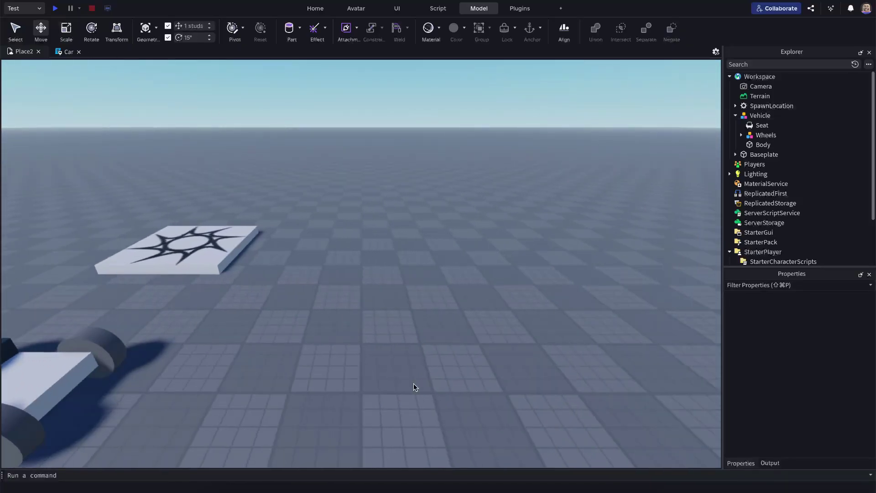
pyautogui.rightClick(454, 353)
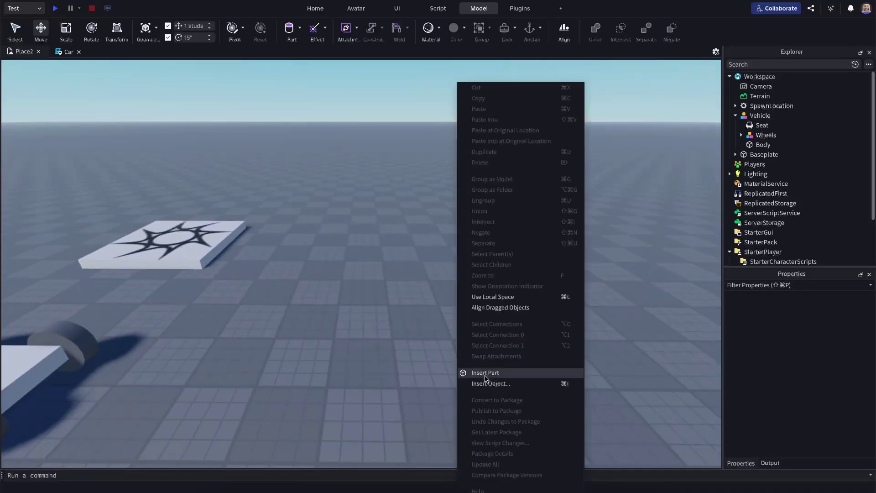
pyautogui.click(485, 373)
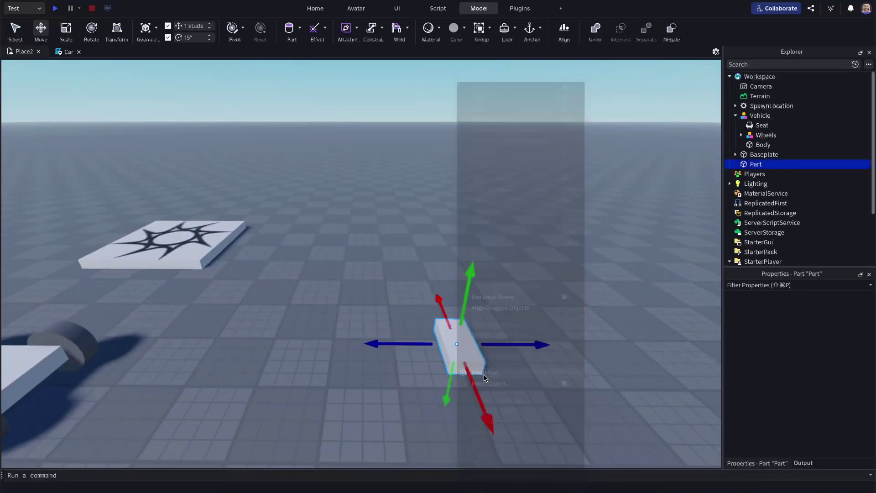
pyautogui.moveTo(480, 389); pyautogui.dragTo(492, 446)
pyautogui.moveTo(493, 445); pyautogui.dragTo(410, 234, button='right')
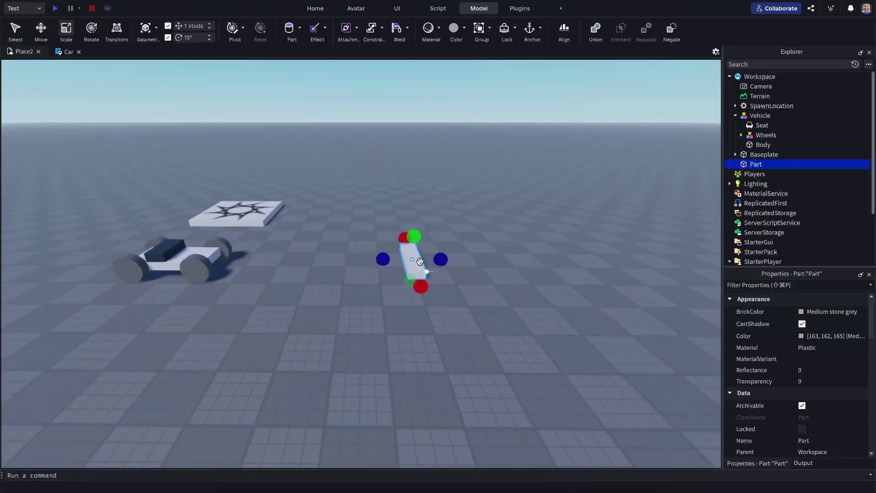
pyautogui.moveTo(411, 235); pyautogui.dragTo(430, 98)
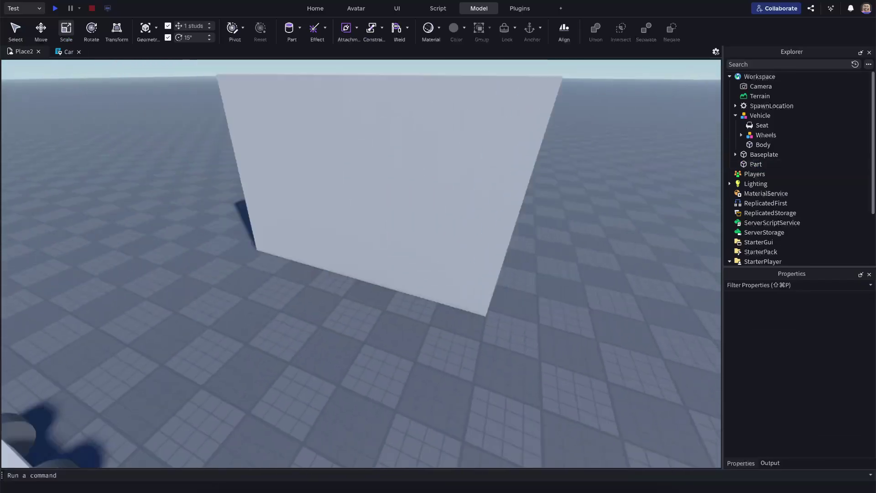
# Playtest driving the car forward and backward to check its collision with the wall, and stop the test
pyautogui.press('F5')
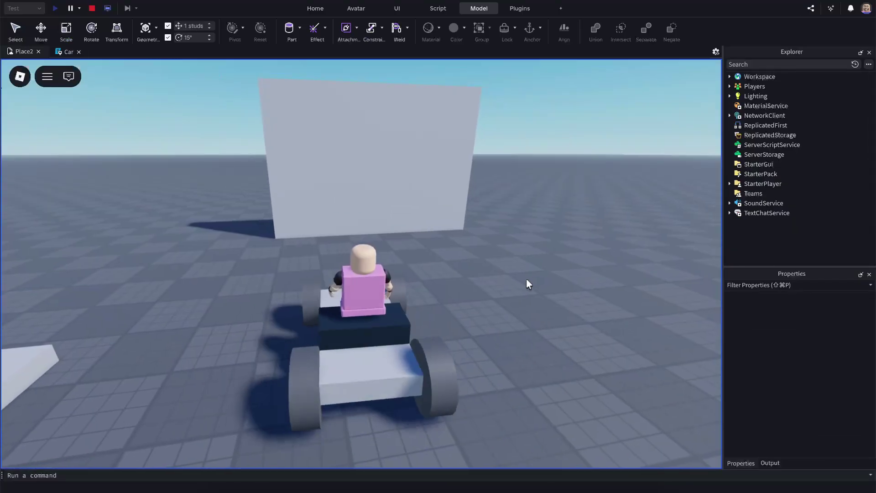
pyautogui.press('s')
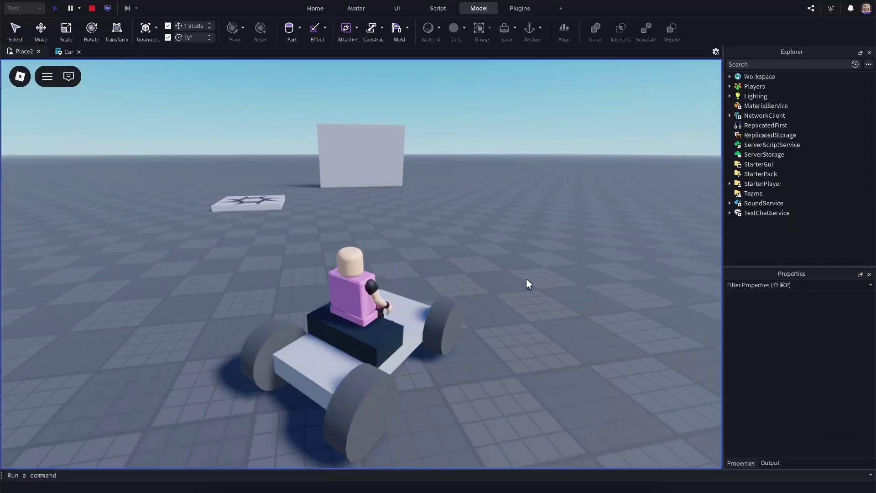
pyautogui.press('w')
pyautogui.press('s')
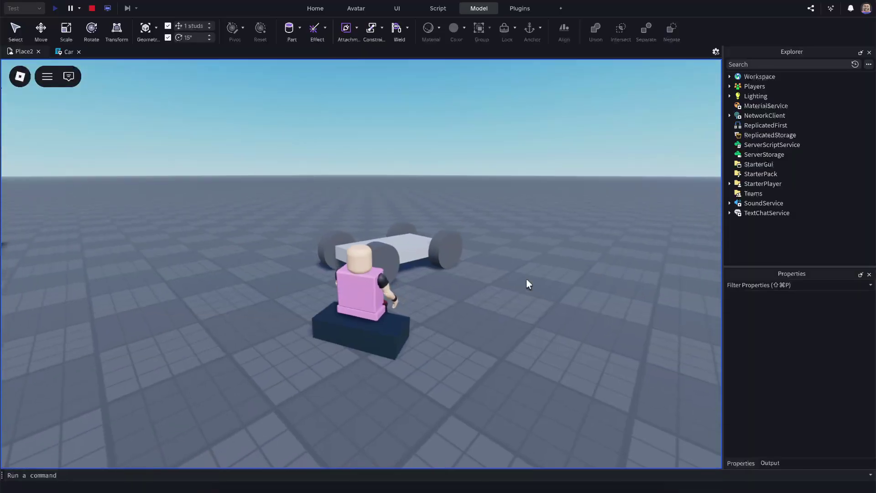
pyautogui.click(92, 8)
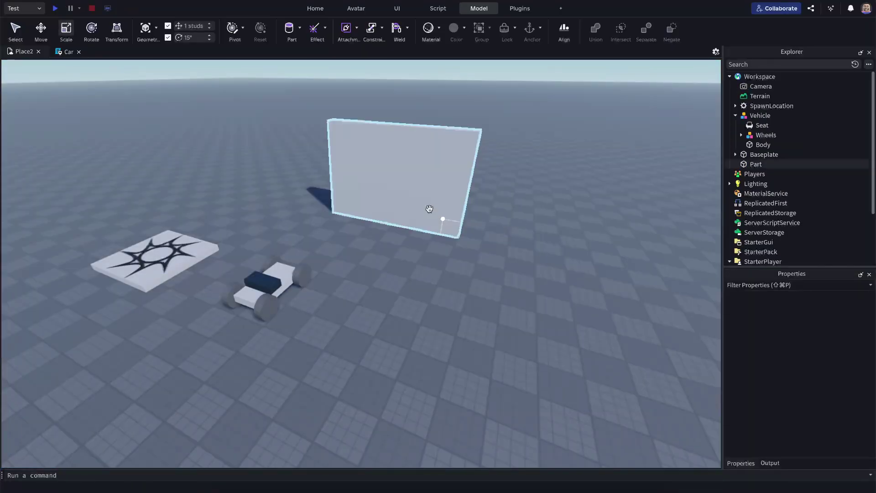
# Select the wall and scale it along its thin side into a thick block
pyautogui.click(430, 209)
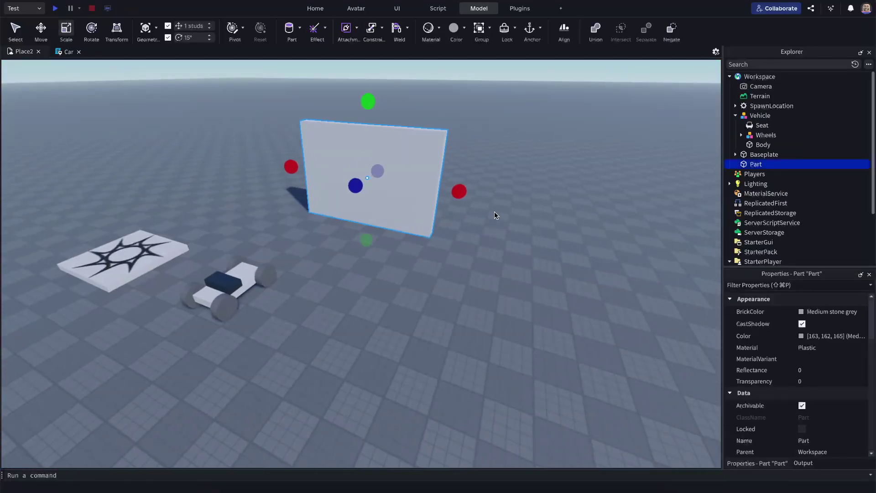
pyautogui.moveTo(494, 215); pyautogui.dragTo(424, 176, button='right')
pyautogui.moveTo(422, 176); pyautogui.dragTo(442, 172)
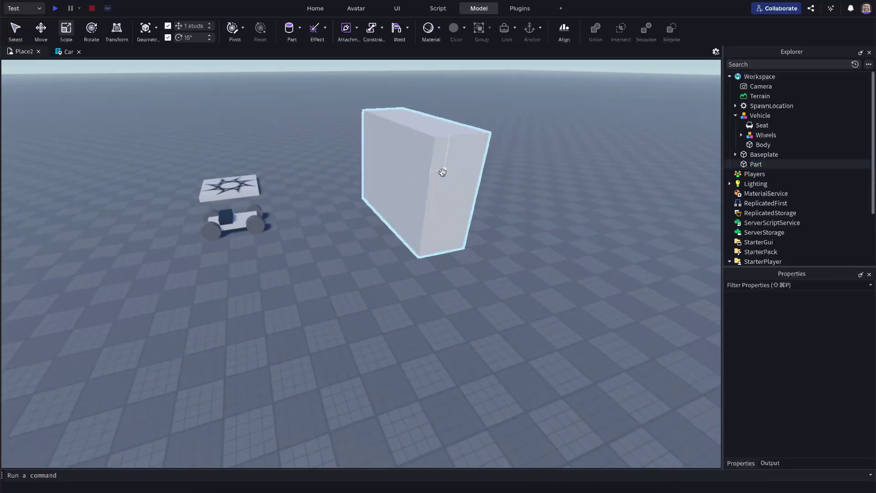
pyautogui.moveTo(440, 171); pyautogui.dragTo(485, 147, button='right')
# Playtest the car against the thickened wall and stop the test
pyautogui.press('F5')
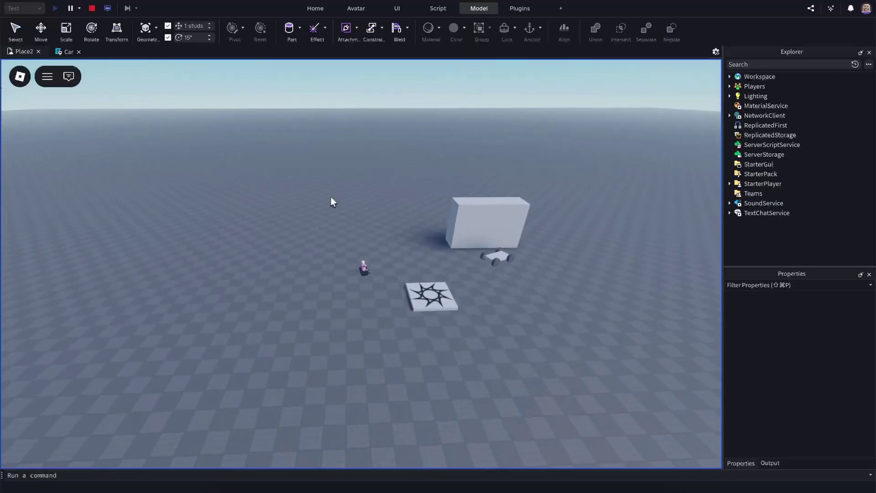
pyautogui.hotkey('shift', 'F5')
pyautogui.moveTo(465, 240); pyautogui.dragTo(396, 279, button='right')
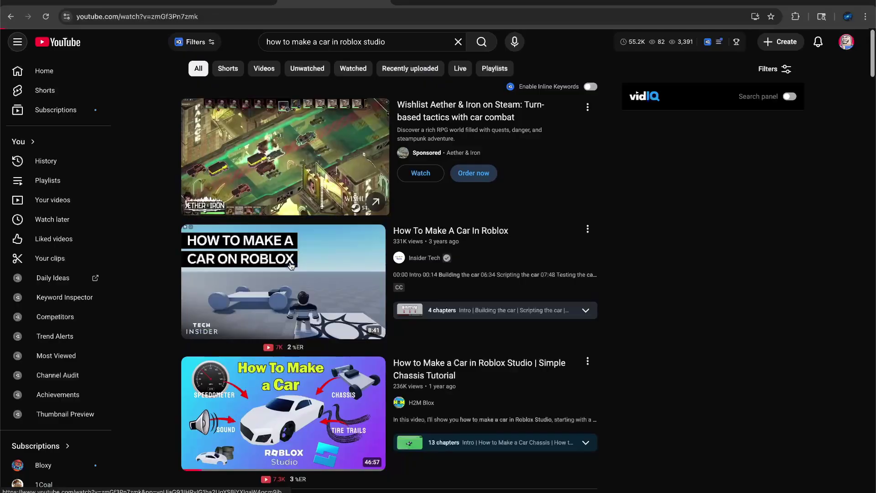
# Switch to YouTube, open Insider Tech's "How To Make A Car In Roblox", and view its script in the scripting chapter
pyautogui.click(292, 266)
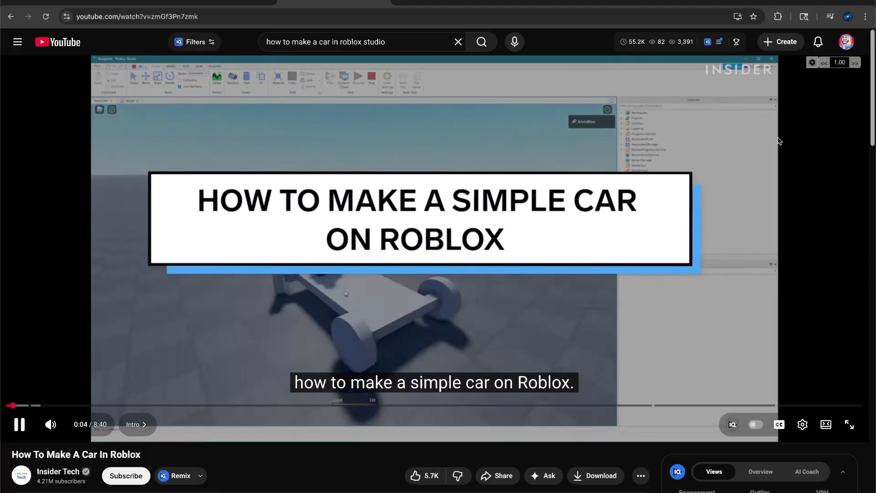
pyautogui.click(79, 405)
pyautogui.press('k')
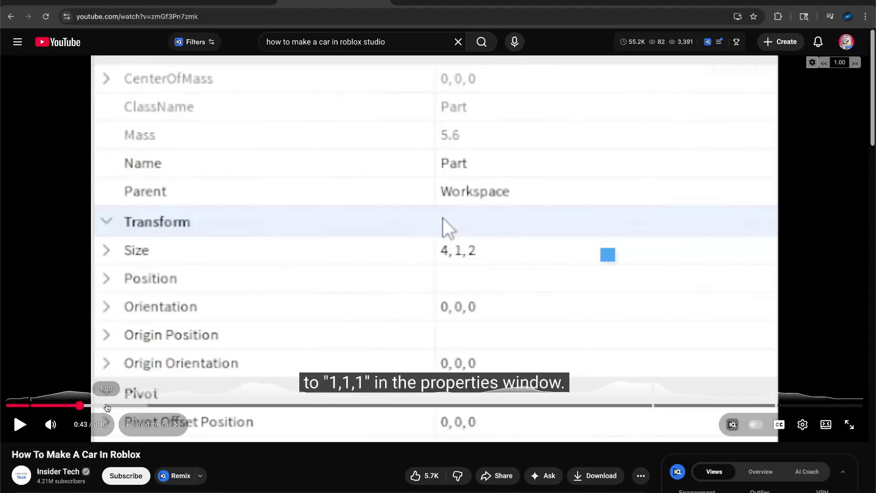
pyautogui.moveTo(84, 405); pyautogui.dragTo(680, 405)
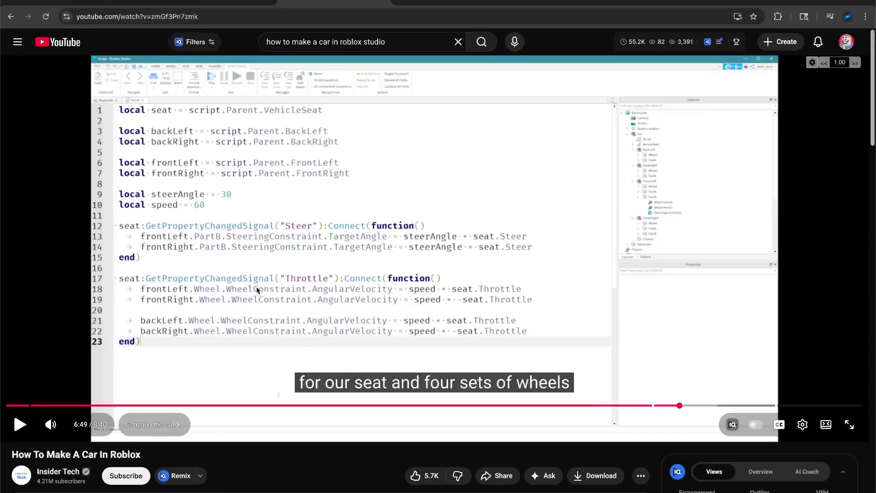
pyautogui.click(524, 292)
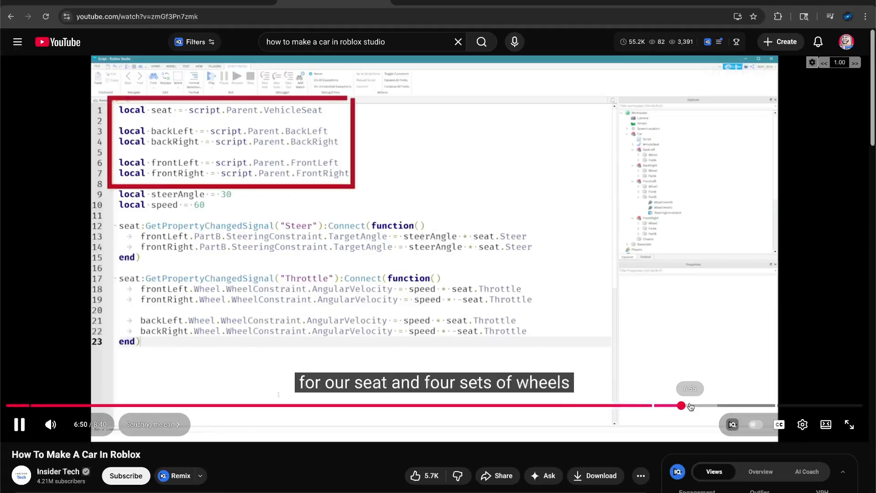
# Check the video's car-testing chapter, return to the scripting chapter, and watch on through the CanCollide advice
pyautogui.click(783, 405)
pyautogui.click(19, 425)
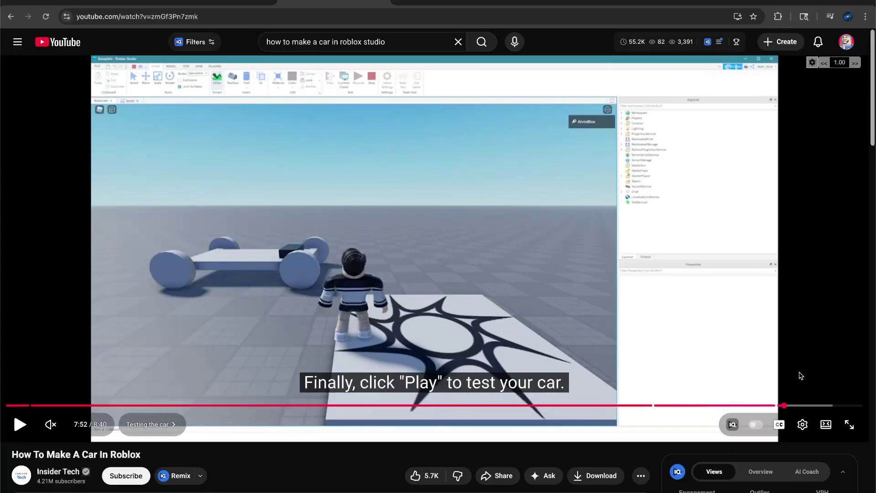
pyautogui.click(694, 406)
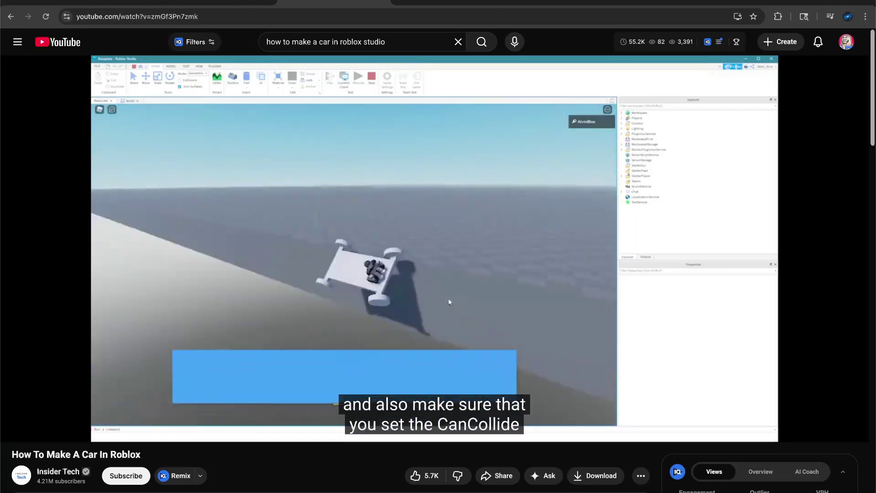
pyautogui.press('k')
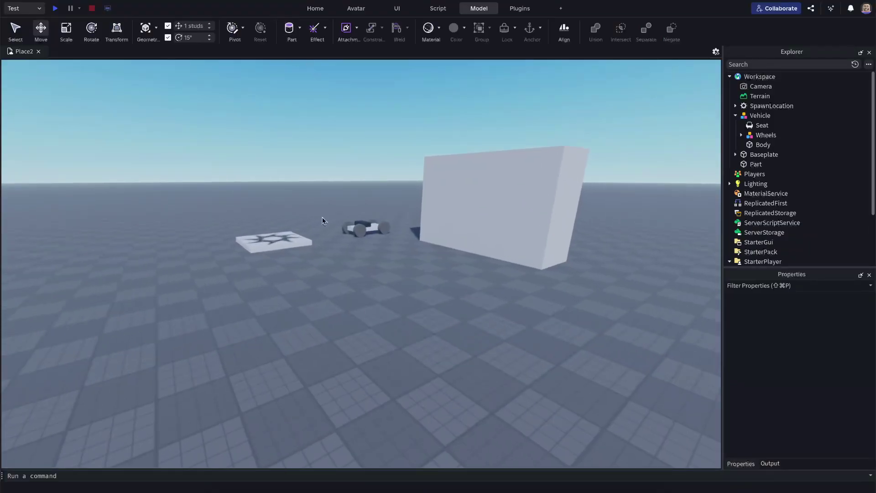
# Insert a new block part on the baseplate, scale it into a long flat slab and name it Chasis
pyautogui.rightClick(368, 352)
pyautogui.click(388, 371)
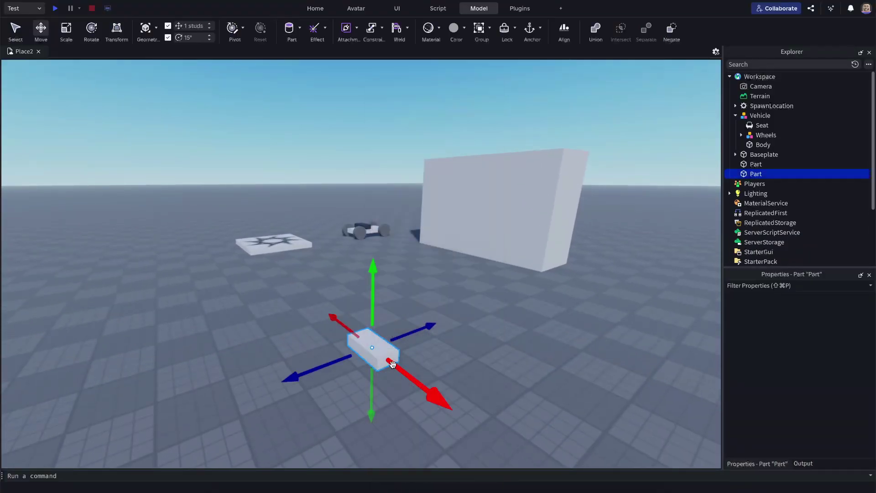
pyautogui.hotkey('ctrl', '3')
pyautogui.moveTo(392, 364); pyautogui.dragTo(363, 316, button='right')
pyautogui.moveTo(325, 289); pyautogui.dragTo(446, 285)
pyautogui.moveTo(446, 286); pyautogui.dragTo(484, 288, button='right')
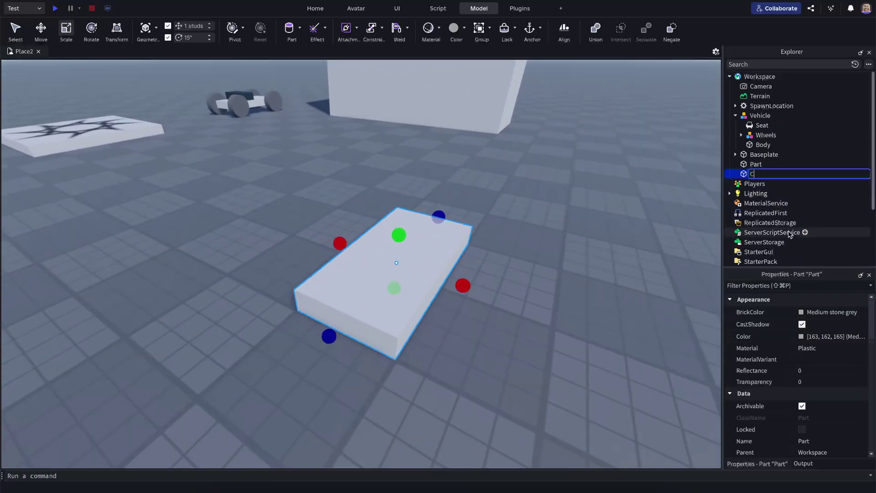
pyautogui.write('si')
pyautogui.press('Return')
# Duplicate the Chasis slab, scale the copy into a narrow crossbar at the slab's end, and check the car-axis image in Chrome
pyautogui.moveTo(483, 328); pyautogui.dragTo(465, 202, button='right')
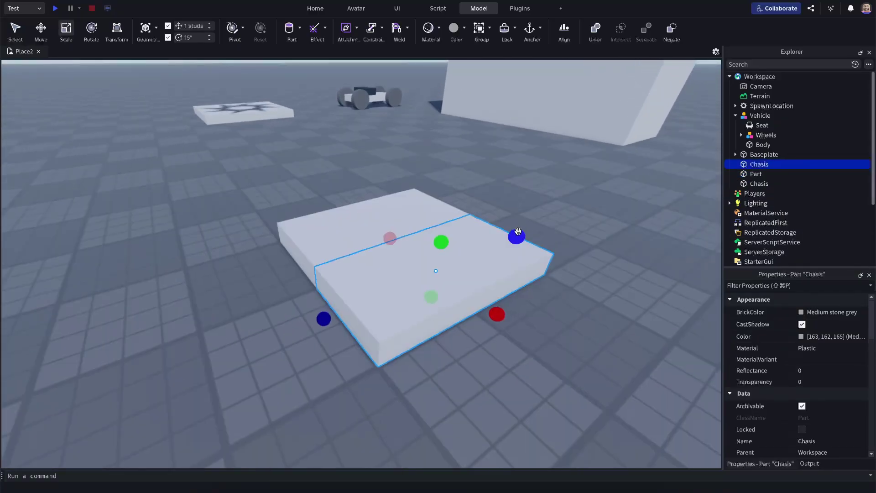
pyautogui.hotkey('ctrl', 'd')
pyautogui.moveTo(410, 300); pyautogui.dragTo(522, 306, button='right')
pyautogui.moveTo(538, 330); pyautogui.dragTo(422, 373)
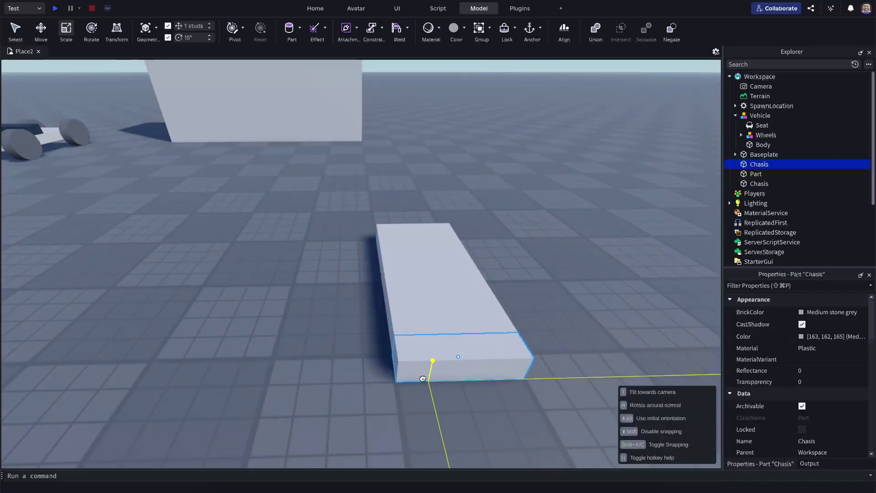
pyautogui.moveTo(546, 360); pyautogui.dragTo(576, 360)
pyautogui.moveTo(576, 360); pyautogui.dragTo(331, 270, button='right')
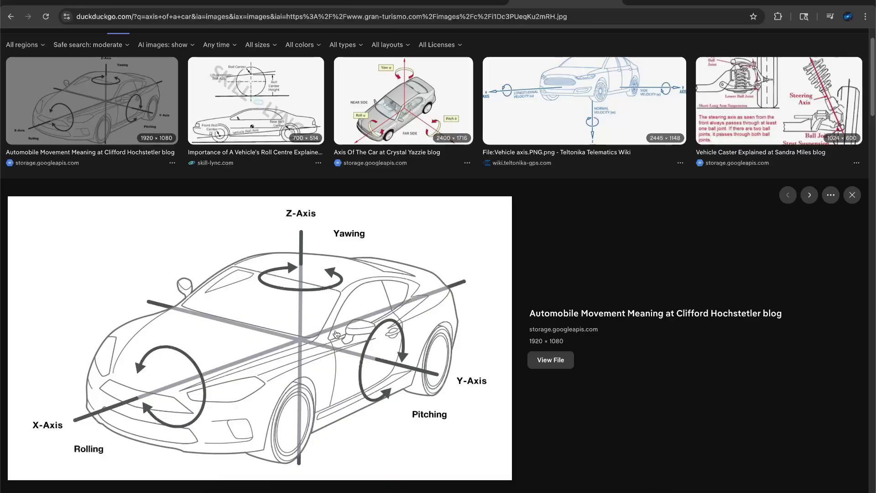
pyautogui.scroll(-1, 370, 325)
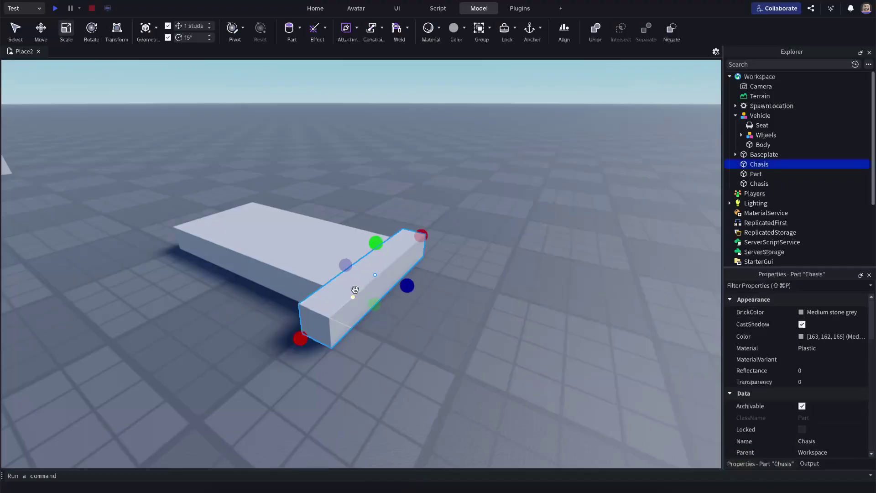
# Color the crossbar at the slab's end dark grey, RGB 77, 76, 78
pyautogui.moveTo(355, 290); pyautogui.dragTo(410, 292, button='right')
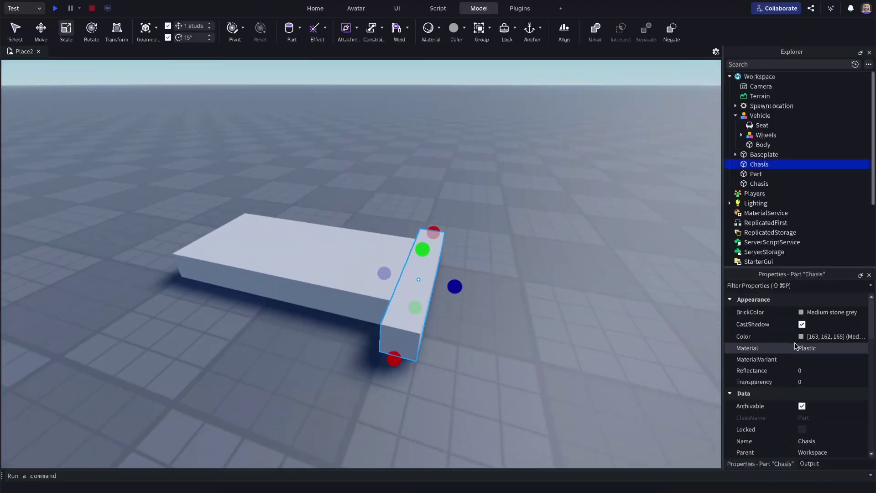
pyautogui.click(801, 337)
pyautogui.click(795, 357)
pyautogui.scroll(-10, 738, 425)
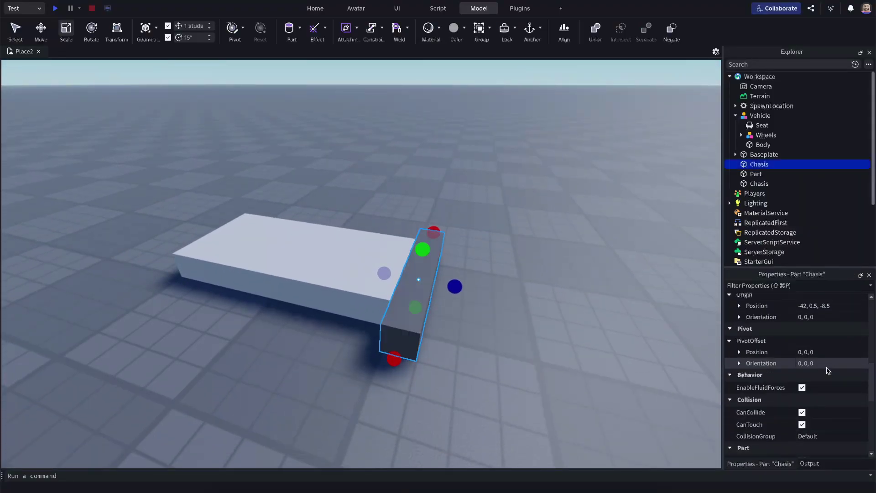
pyautogui.scroll(-2, 822, 401)
pyautogui.click(335, 310)
pyautogui.moveTo(334, 310); pyautogui.dragTo(336, 306, button='right')
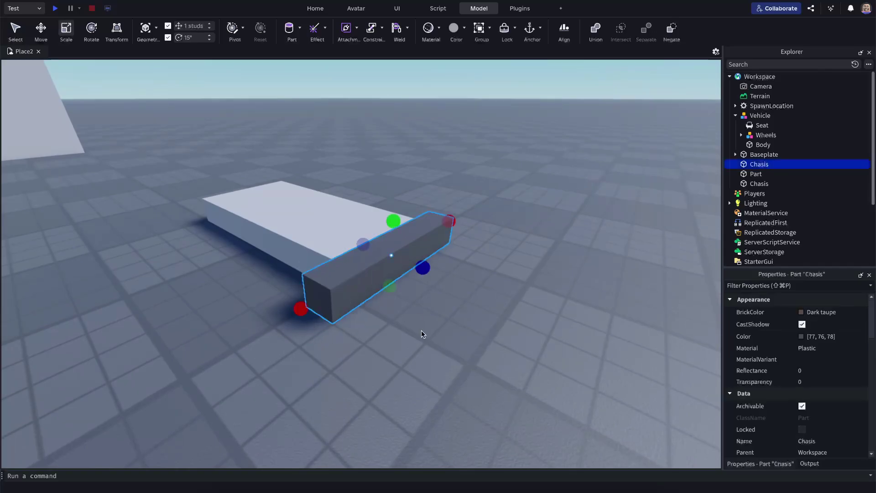
pyautogui.scroll(-5, 421, 331)
pyautogui.moveTo(421, 330); pyautogui.dragTo(370, 304, button='right')
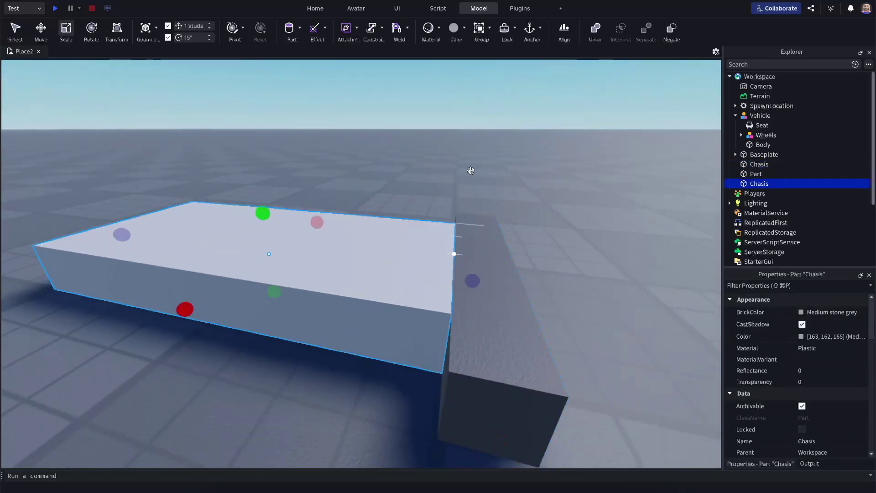
# Raise the Chasis slab, move the dark crossbar beneath its end and name the crossbar AxisA
pyautogui.click(514, 296)
pyautogui.hotkey('ctrl', '2')
pyautogui.click(375, 286)
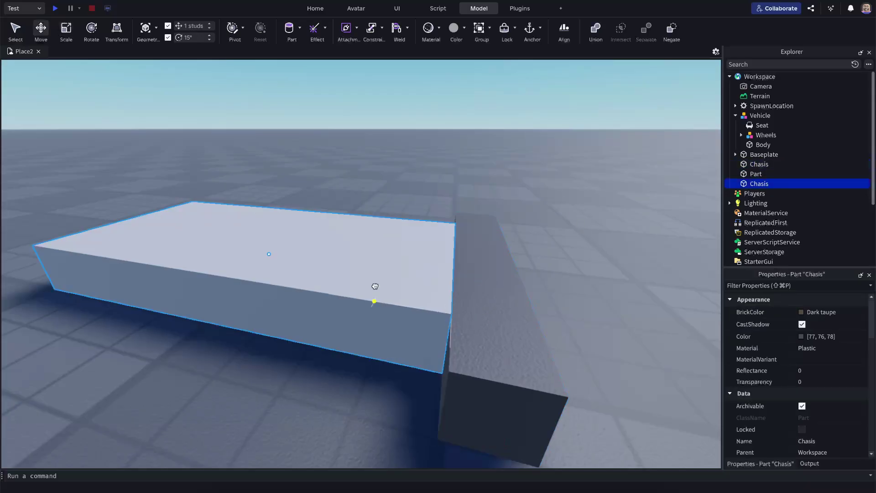
pyautogui.moveTo(265, 199); pyautogui.dragTo(269, 114)
pyautogui.click(524, 310)
pyautogui.moveTo(560, 288); pyautogui.dragTo(752, 168)
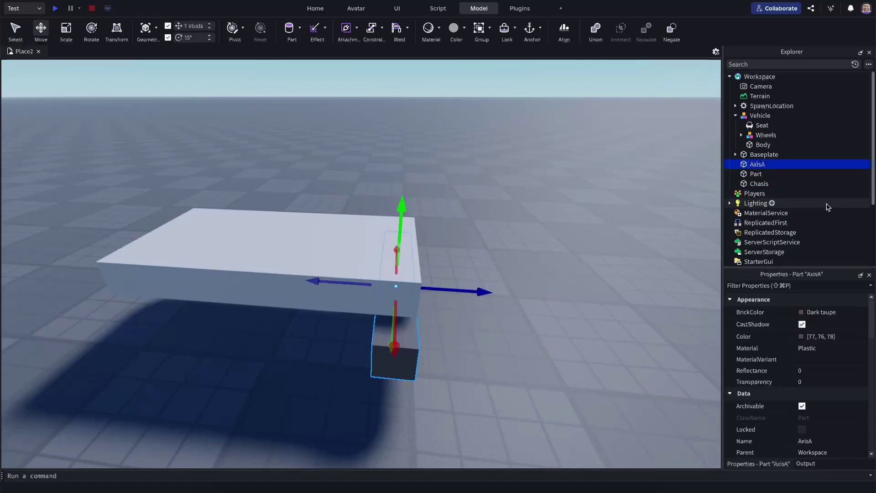
# Place a copy of AxisA under the opposite end of the Chasis and name it AxisB
pyautogui.moveTo(462, 291); pyautogui.dragTo(540, 253)
pyautogui.press('F2')
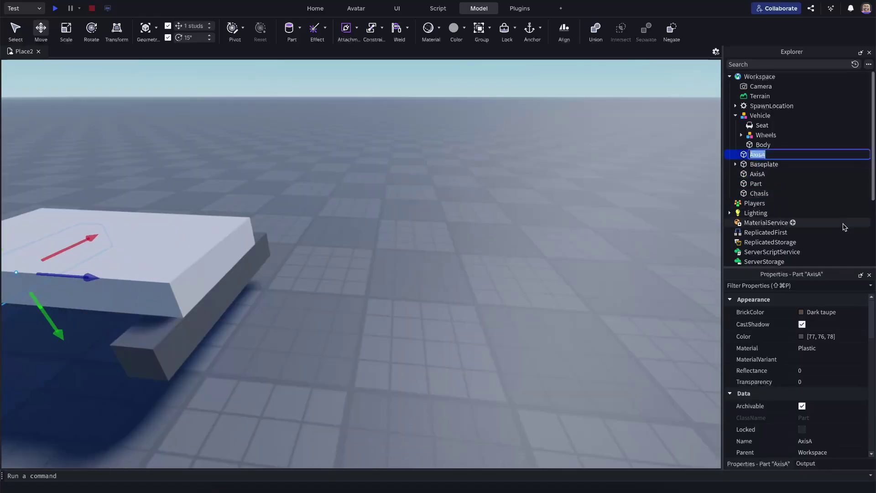
pyautogui.press('Return')
pyautogui.moveTo(338, 318); pyautogui.dragTo(320, 366, button='right')
# Insert a VehicleSeat and position it crosswise on top of the Chasis slab near one end
pyautogui.press('super+i')
pyautogui.write('vehicl')
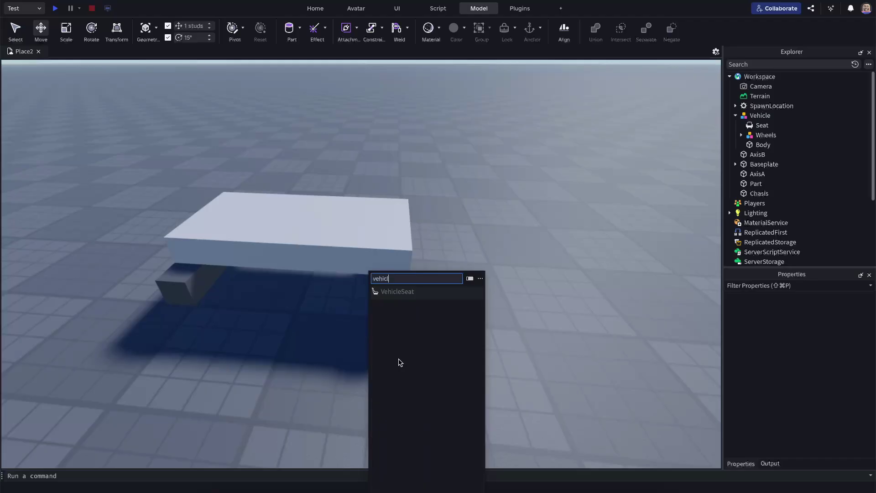
pyautogui.press('Return')
pyautogui.press('super+4')
pyautogui.moveTo(377, 266); pyautogui.dragTo(445, 330)
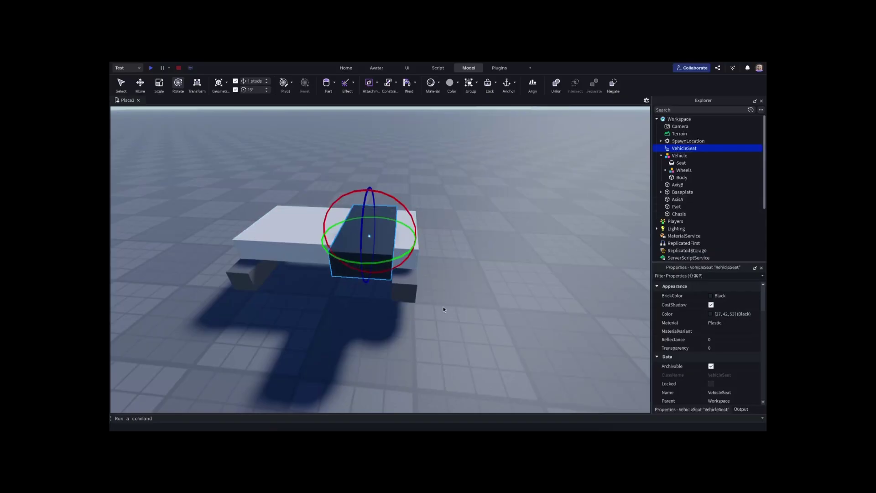
pyautogui.moveTo(443, 310); pyautogui.dragTo(445, 302, button='right')
pyautogui.moveTo(436, 249); pyautogui.dragTo(444, 217)
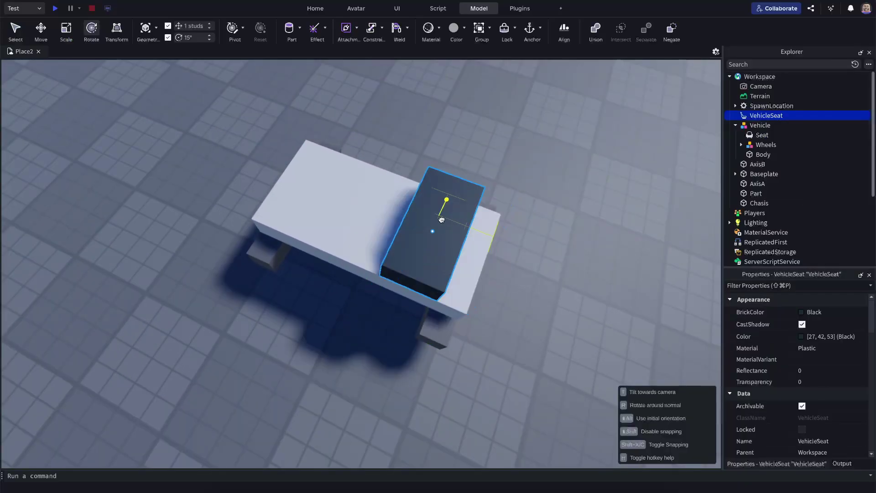
pyautogui.click(533, 291)
pyautogui.moveTo(533, 291); pyautogui.dragTo(535, 293, button='right')
pyautogui.hotkey('ctrl', 'z')
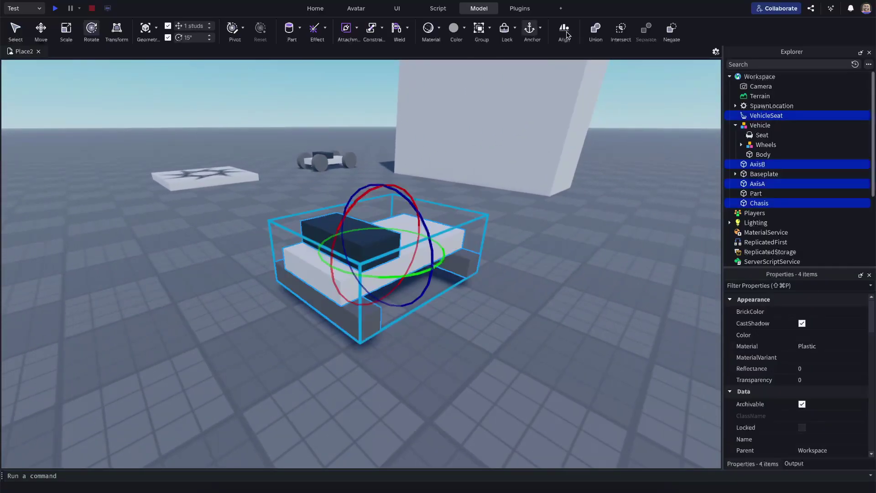
# Group the seat, Chasis, AxisA and AxisB into a model named Vehicle 2.0
pyautogui.click(478, 29)
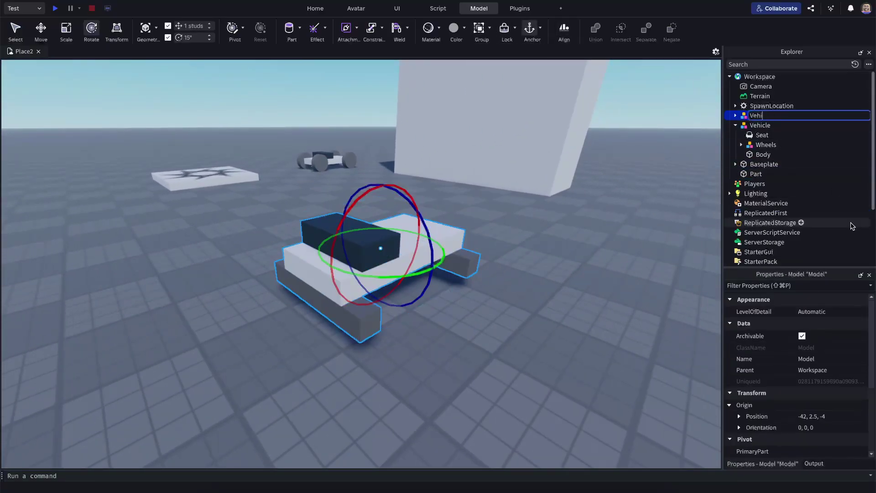
pyautogui.write('0')
pyautogui.press('Return')
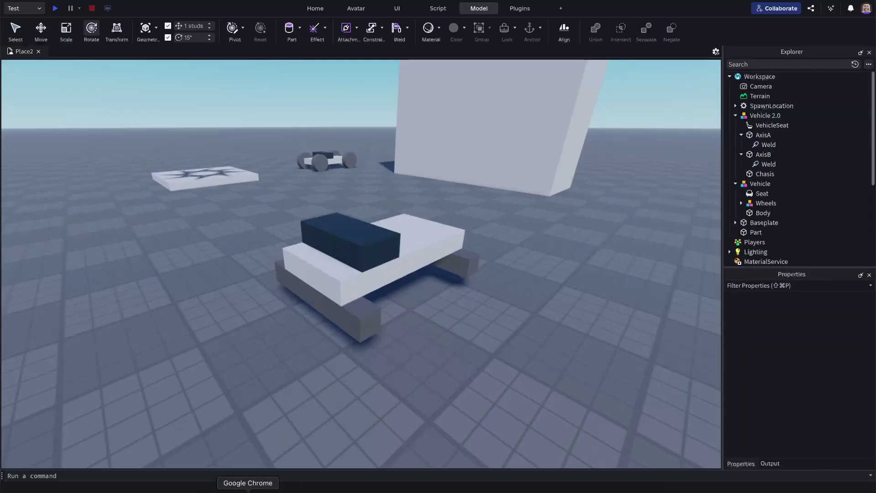
# Check the part placement in the YouTube tutorial, return to Roblox Studio and rename the two outer cubes AxisB
pyautogui.click(248, 491)
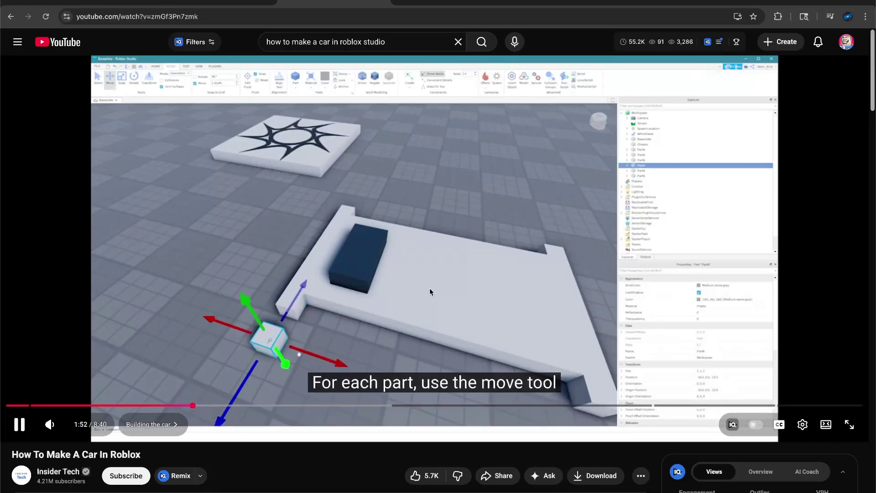
pyautogui.press('super+Tab')
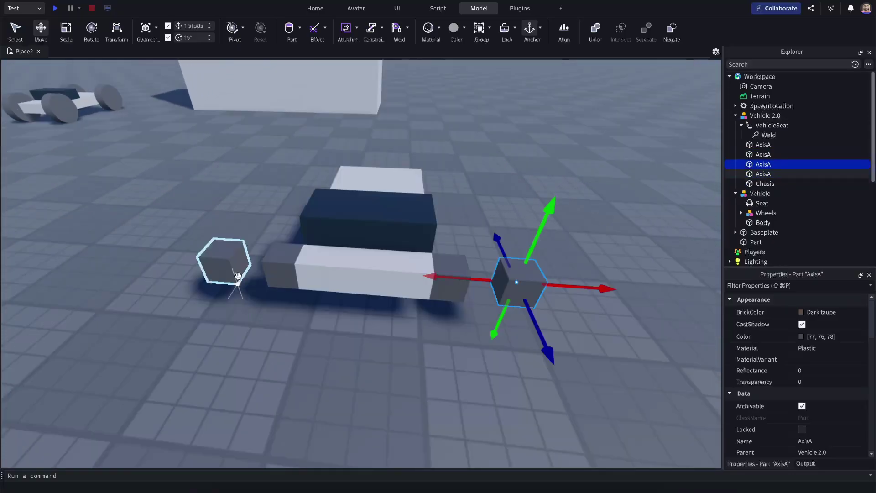
pyautogui.keyDown('shift'); pyautogui.click(237, 276); pyautogui.keyUp('shift')
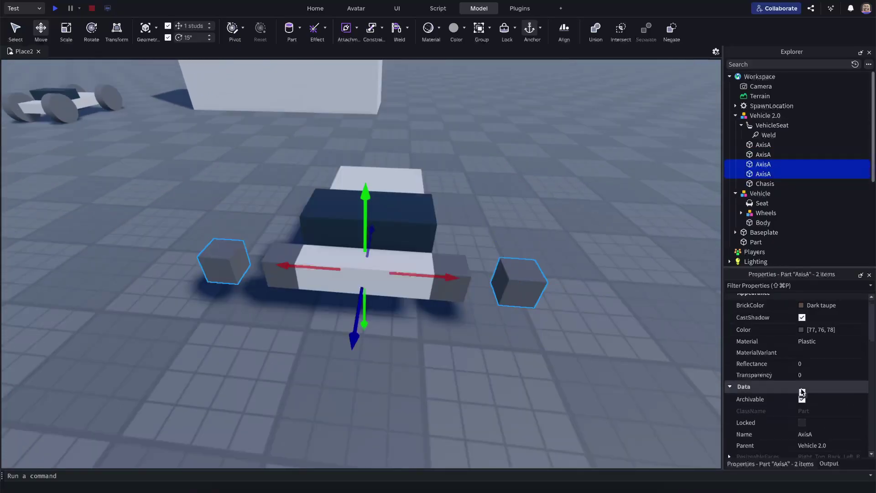
pyautogui.scroll(-2, 815, 401)
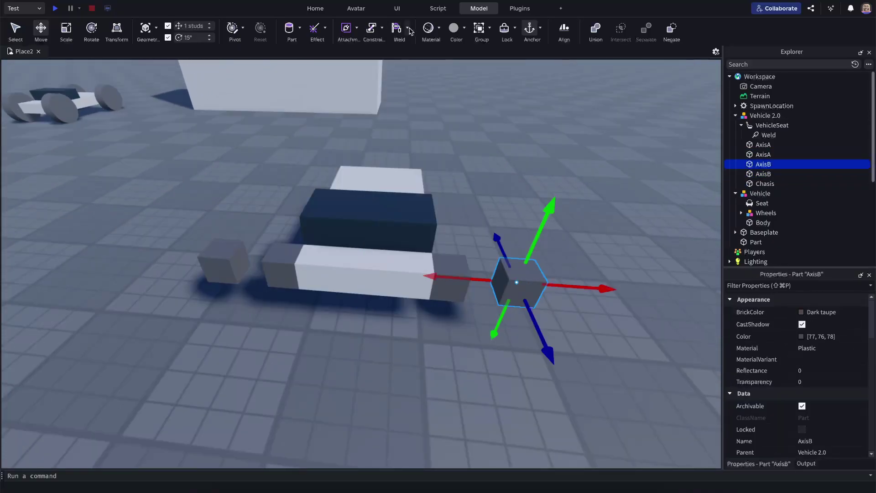
# Add a hinge constraint from one outer AxisB cube to the AxisA cube beside it
pyautogui.click(384, 28)
pyautogui.click(394, 132)
pyautogui.click(450, 267)
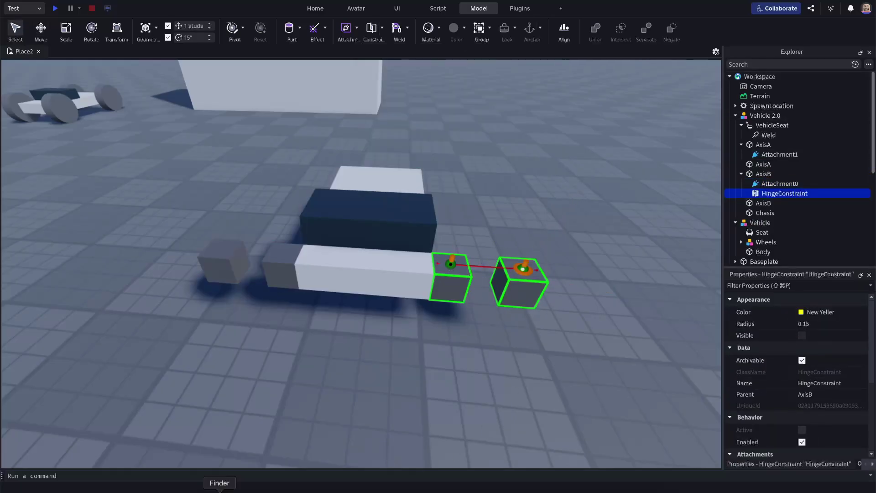
# Check YouTube's hinge instructions, hinge the other AxisB cube, and configure both hinges as SteeringConstraint servos with angular speed 10 and max torque 10000
pyautogui.click(248, 491)
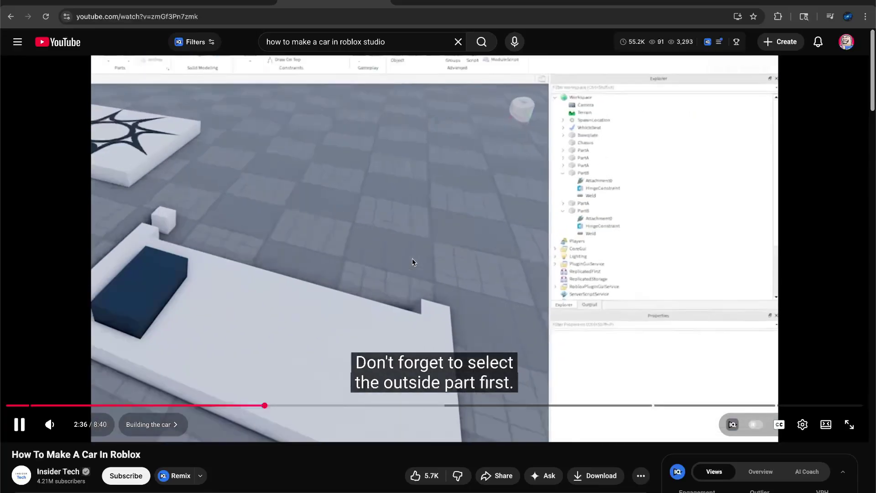
pyautogui.click(412, 262)
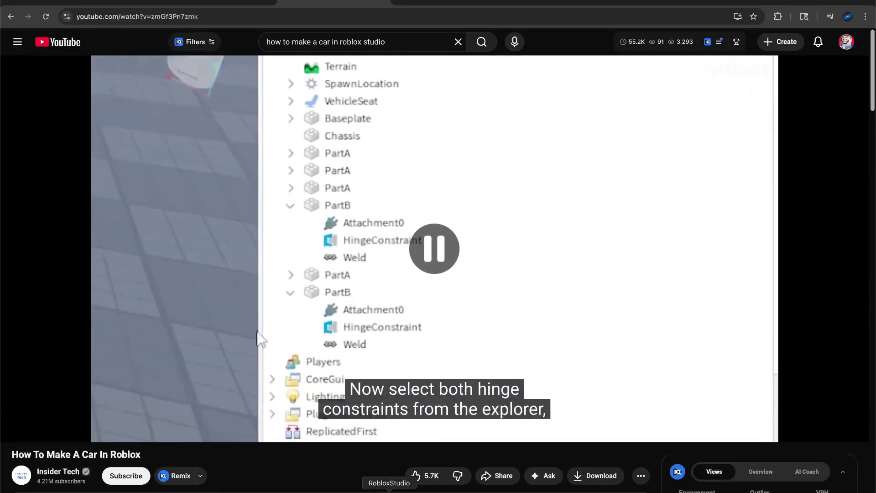
pyautogui.press('super+Tab')
pyautogui.click(281, 257)
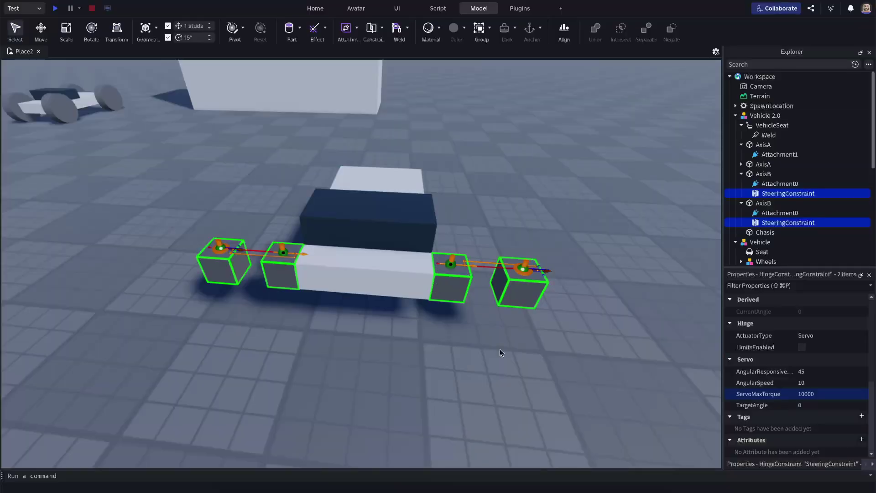
# Add two more AxisA cubes at the corners of the Chasis's free end and insert a Weld into one
pyautogui.moveTo(502, 352); pyautogui.dragTo(499, 354, button='right')
pyautogui.scroll(-5, 498, 354)
pyautogui.click(499, 354)
pyautogui.scroll(5, 499, 354)
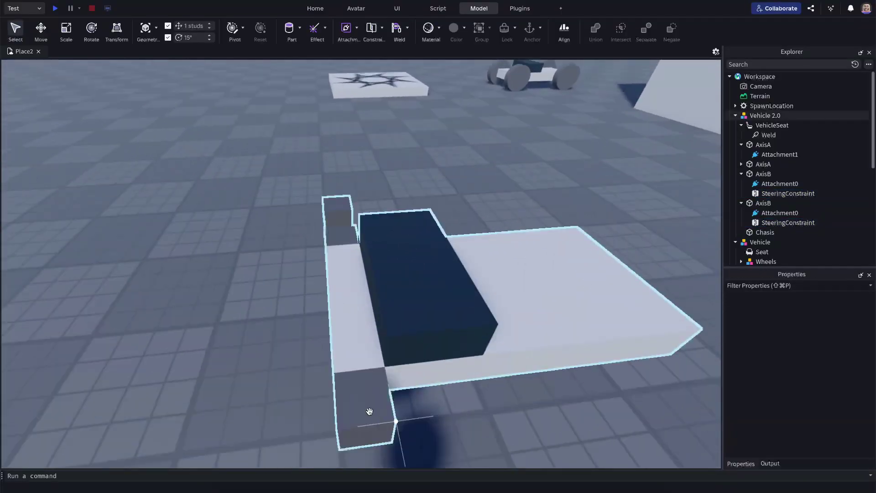
pyautogui.scroll(-5, 465, 401)
pyautogui.moveTo(465, 401); pyautogui.dragTo(375, 362, button='right')
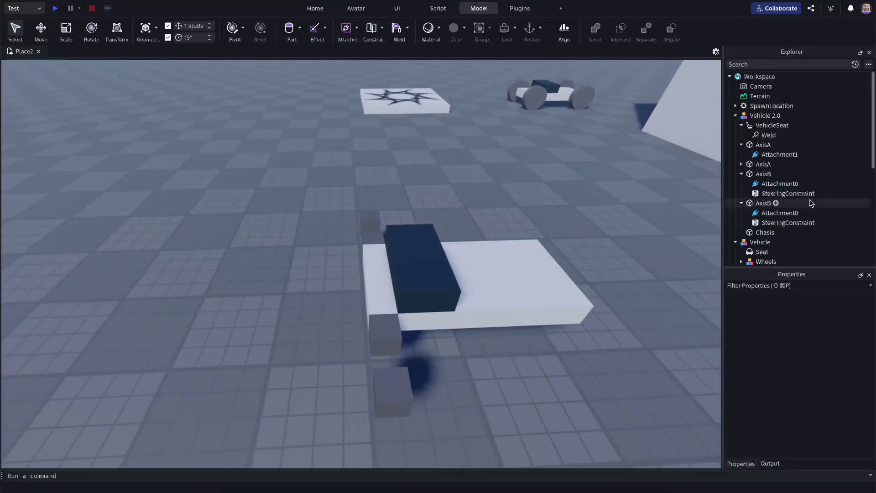
pyautogui.click(763, 174)
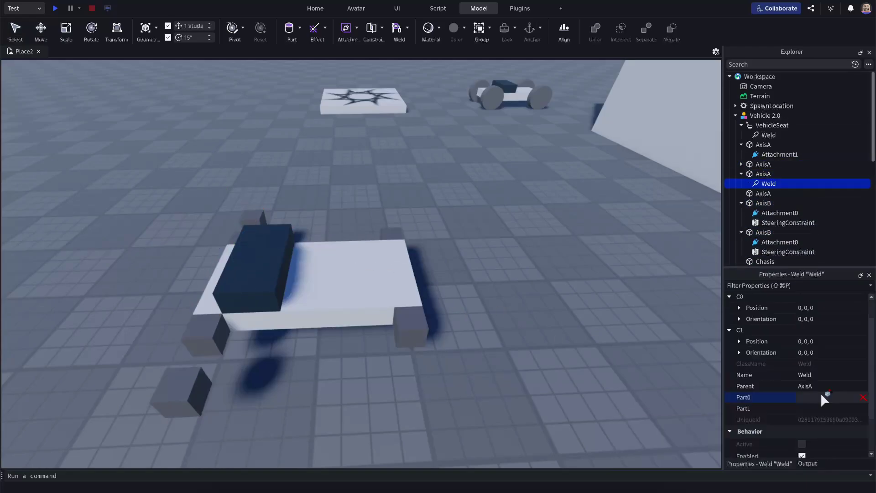
# Set Part0 of the first rear cube's Weld to its AxisA cube and pick the part for Part1
pyautogui.click(817, 397)
pyautogui.click(762, 173)
pyautogui.click(753, 408)
pyautogui.scroll(-1, 777, 137)
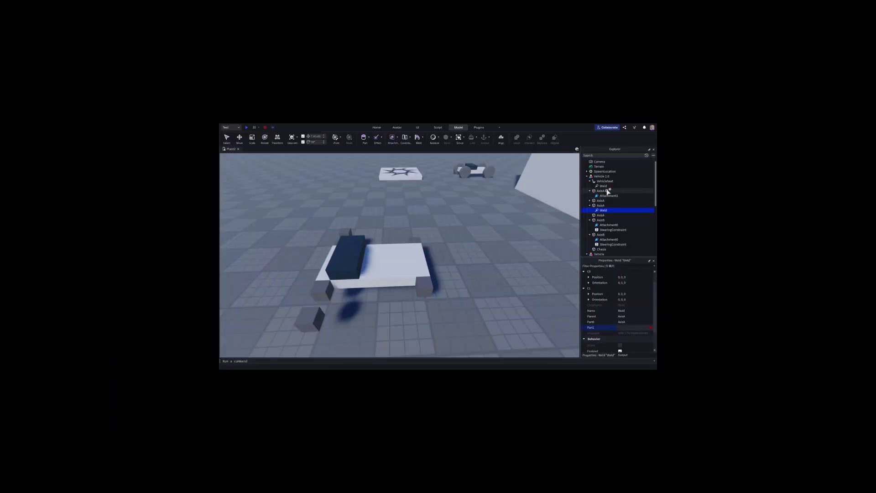
pyautogui.click(607, 206)
pyautogui.click(561, 212)
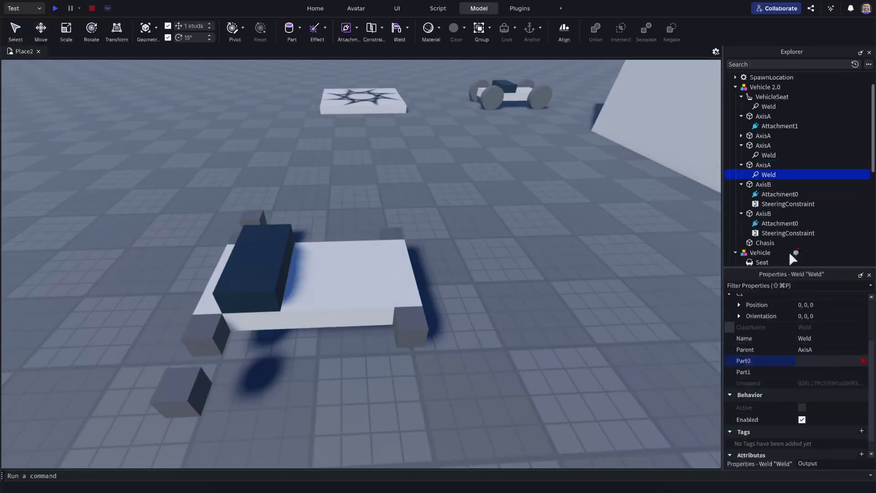
# Pick the part for Part0 of the second rear AxisA cube's Weld and inspect the assembly
pyautogui.click(780, 183)
pyautogui.click(518, 270)
pyautogui.moveTo(518, 270); pyautogui.dragTo(516, 269, button='right')
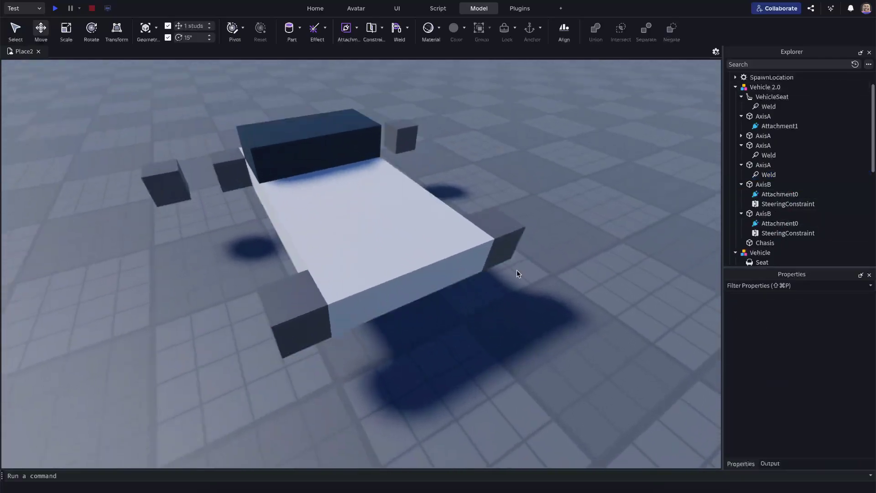
pyautogui.moveTo(498, 195); pyautogui.dragTo(434, 250, button='right')
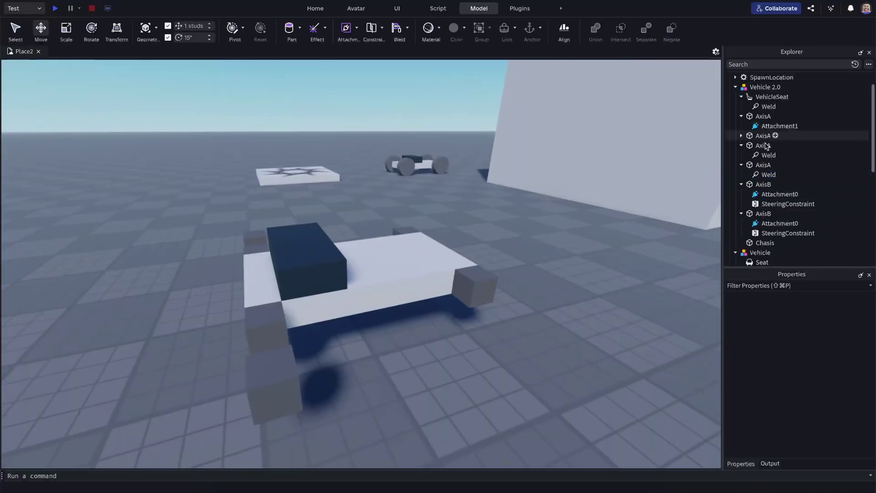
pyautogui.press('s')
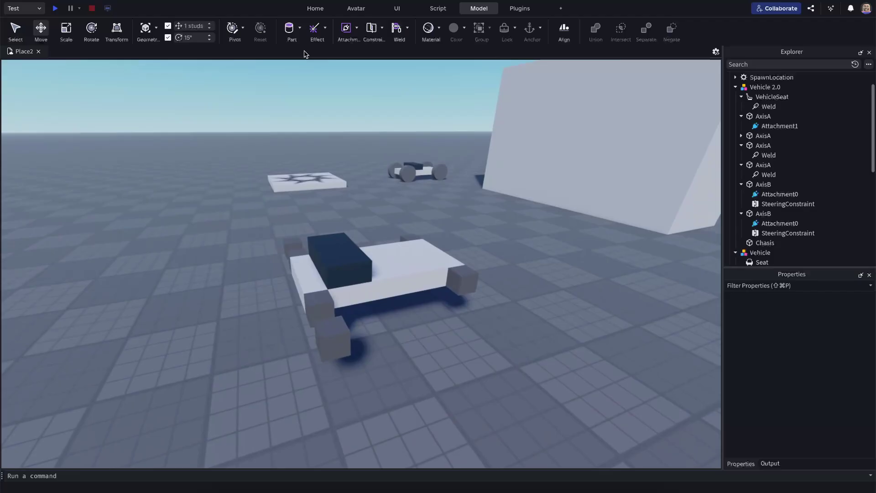
# Insert a cylinder part, turn it upright as a wheel and place it outside a steering cube at the seat end
pyautogui.click(294, 37)
pyautogui.hotkey('ctrl', '4')
pyautogui.hotkey('ctrl', '2')
pyautogui.moveTo(397, 274); pyautogui.dragTo(332, 352)
pyautogui.moveTo(333, 351); pyautogui.dragTo(332, 344, button='right')
# Duplicate the wheel to the opposite side of the Chasis and duplicate both wheels to the Chasis's free end
pyautogui.hotkey('ctrl', 'd')
pyautogui.moveTo(255, 264); pyautogui.dragTo(432, 313)
pyautogui.keyDown('ctrl'); pyautogui.click(178, 267); pyautogui.keyUp('ctrl')
pyautogui.hotkey('ctrl', 'd')
pyautogui.moveTo(320, 361); pyautogui.dragTo(285, 325)
pyautogui.moveTo(286, 324); pyautogui.dragTo(377, 349, button='right')
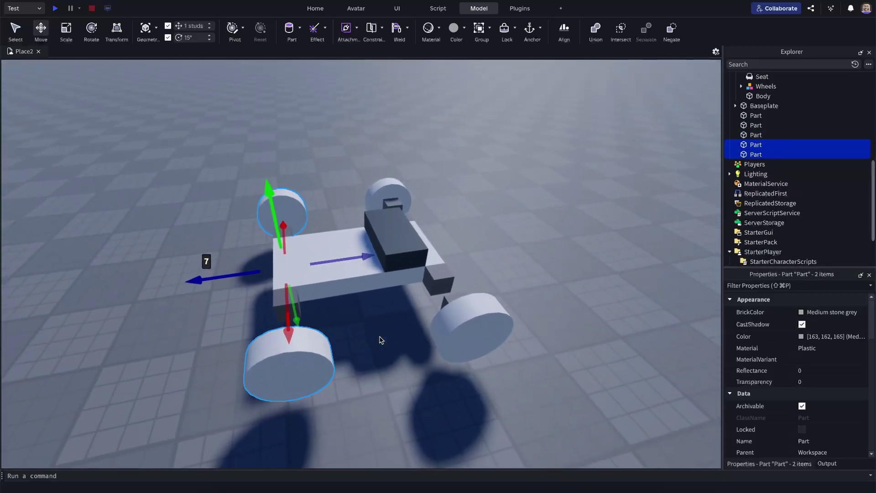
# Rename the four cylinders Wheel and start a hinge constraint to connect a wheel to its axle cube
pyautogui.click(465, 247)
pyautogui.moveTo(465, 248); pyautogui.dragTo(465, 247, button='right')
pyautogui.click(466, 247)
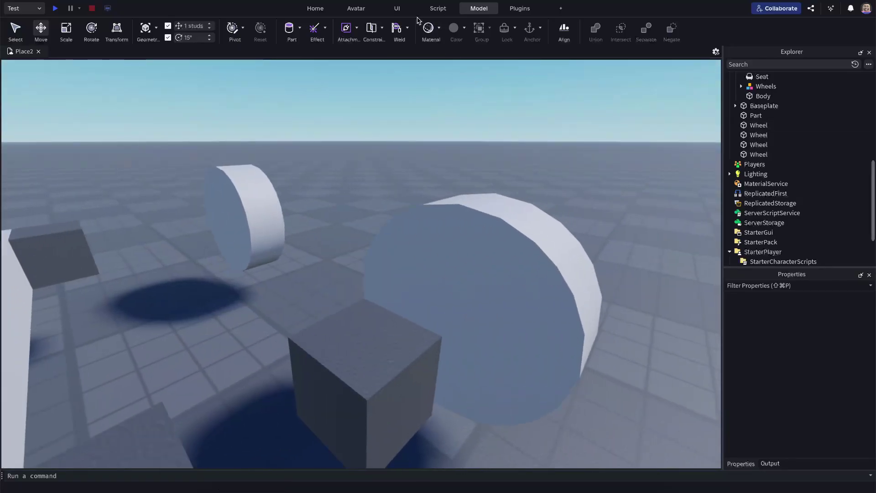
pyautogui.press('d')
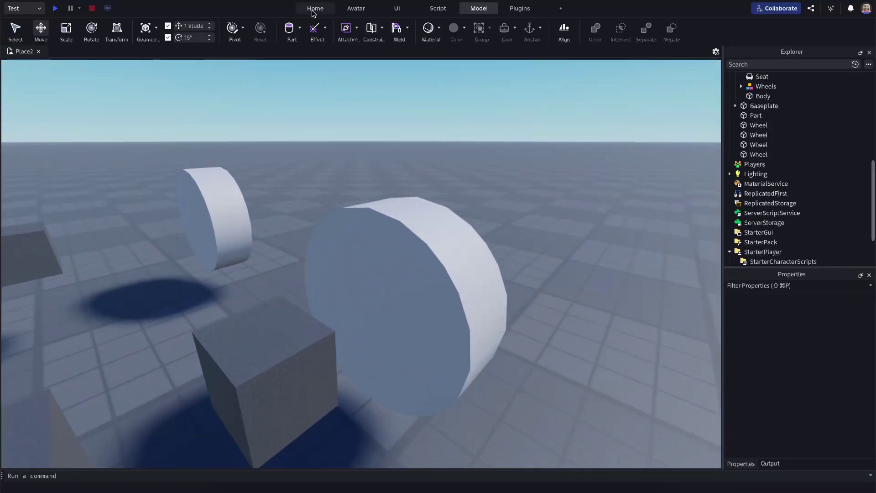
pyautogui.click(383, 28)
pyautogui.click(391, 133)
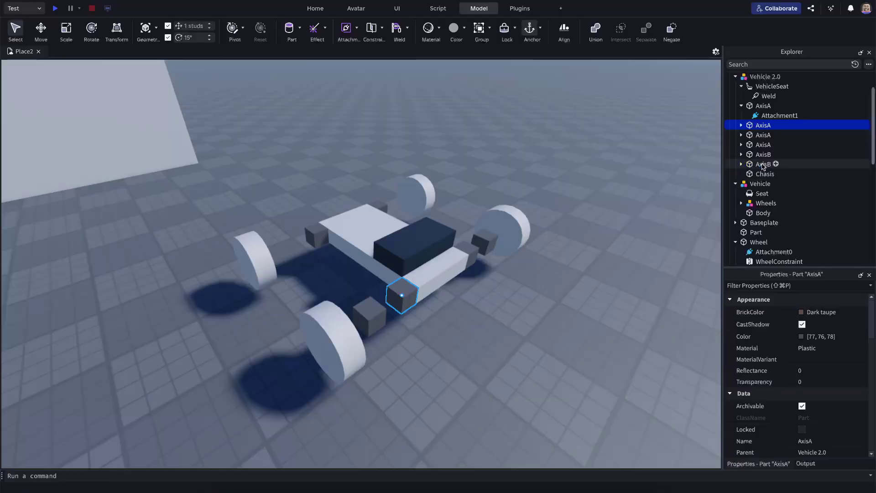
# Turn off CanCollide for all four AxisA cubes and both AxisB cubes
pyautogui.keyDown('shift'); pyautogui.click(763, 165); pyautogui.keyUp('shift')
pyautogui.keyDown('ctrl'); pyautogui.click(760, 135); pyautogui.keyUp('ctrl')
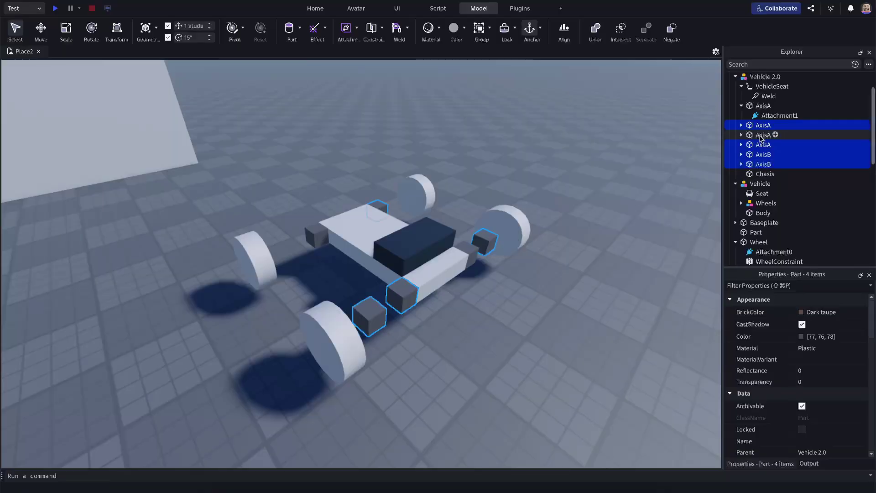
pyautogui.click(742, 106)
pyautogui.scroll(-8, 828, 373)
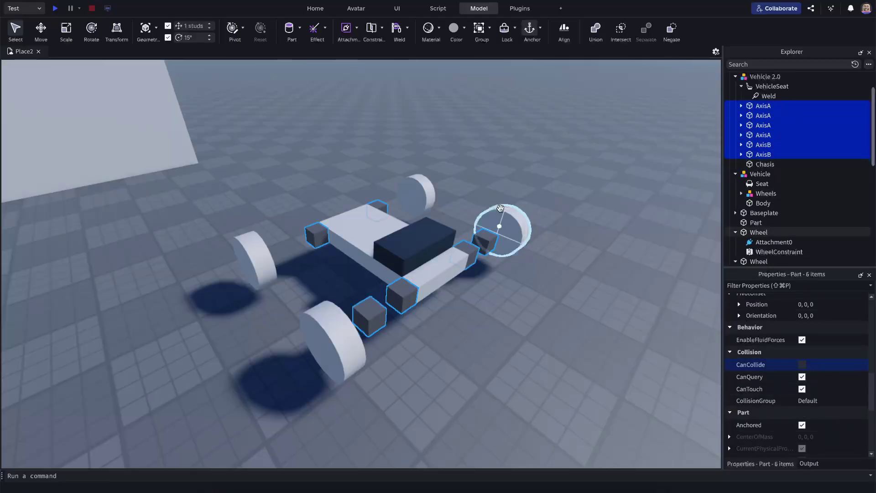
pyautogui.click(544, 141)
# Check the Constraint Details instruction in the YouTube tutorial, return to Roblox Studio and focus on an AxisA cube
pyautogui.press('super+Tab')
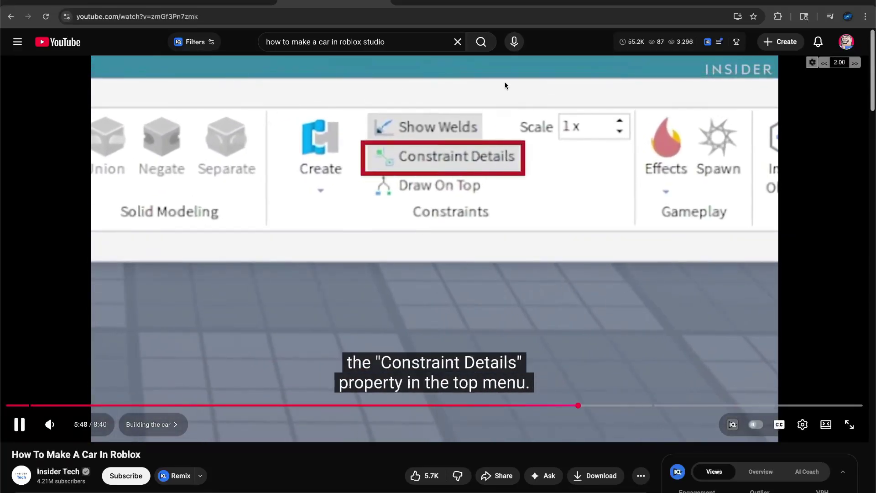
pyautogui.press('super+Tab')
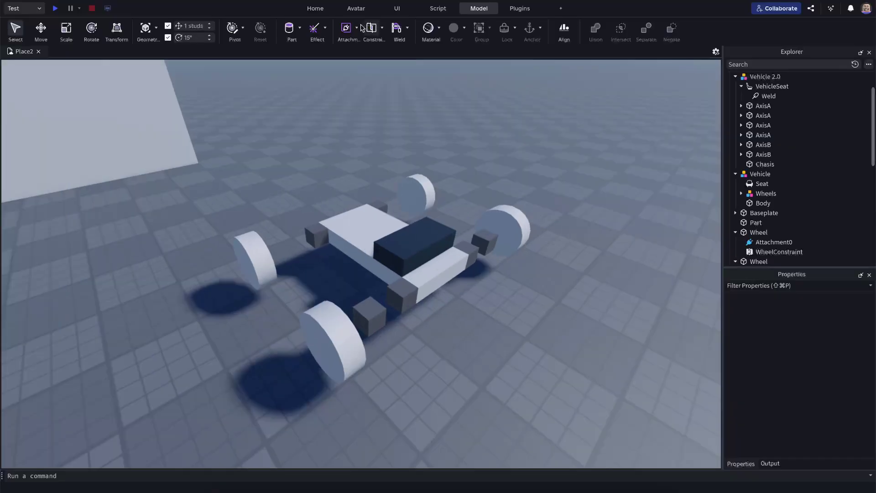
pyautogui.click(666, 156)
pyautogui.press('f')
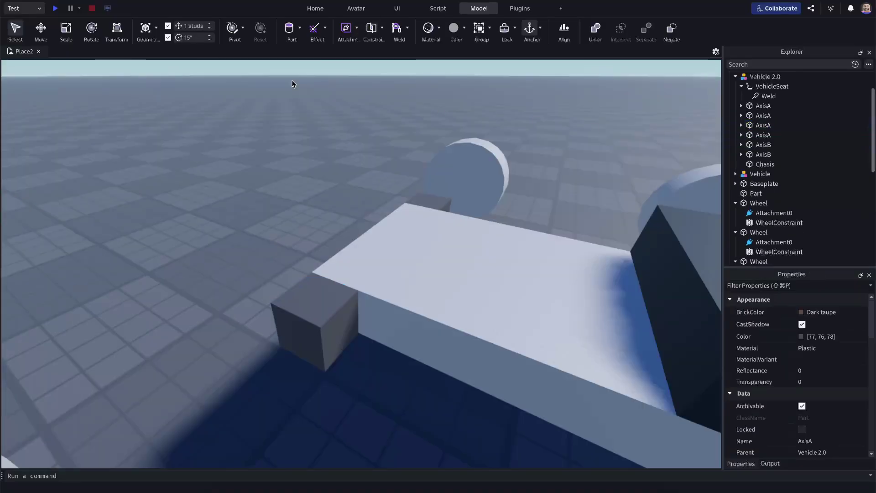
# Collapse the four Wheel parts in the hierarchy and move them into the Vehicle 2.0 model
pyautogui.scroll(-10, 524, 324)
pyautogui.moveTo(523, 324); pyautogui.dragTo(410, 320, button='right')
pyautogui.scroll(5, 410, 320)
pyautogui.click(279, 362)
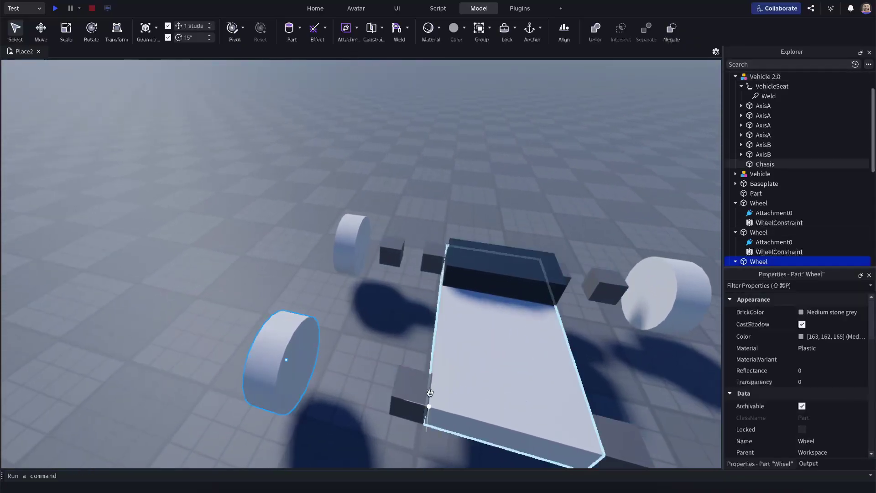
pyautogui.moveTo(392, 390); pyautogui.dragTo(374, 228, button='right')
pyautogui.keyDown('ctrl'); pyautogui.click(375, 227); pyautogui.keyUp('ctrl')
pyautogui.click(735, 193)
pyautogui.click(735, 203)
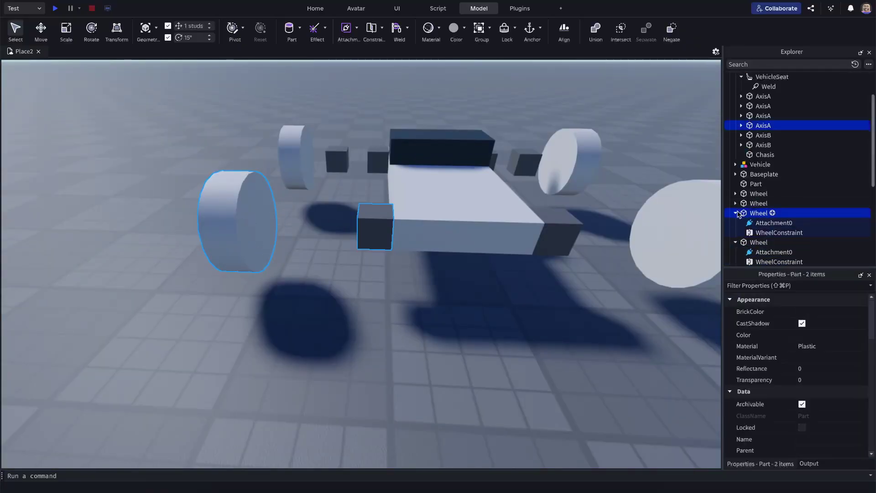
pyautogui.click(735, 213)
pyautogui.click(739, 223)
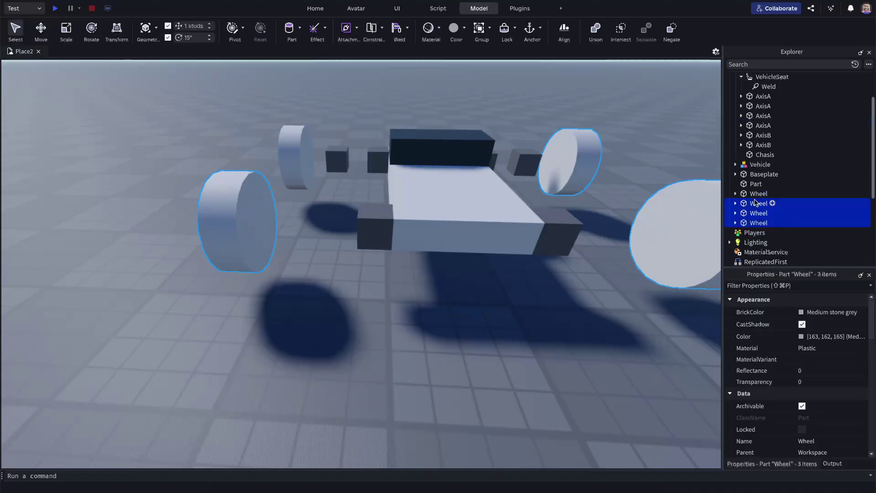
pyautogui.moveTo(755, 202); pyautogui.dragTo(730, 163)
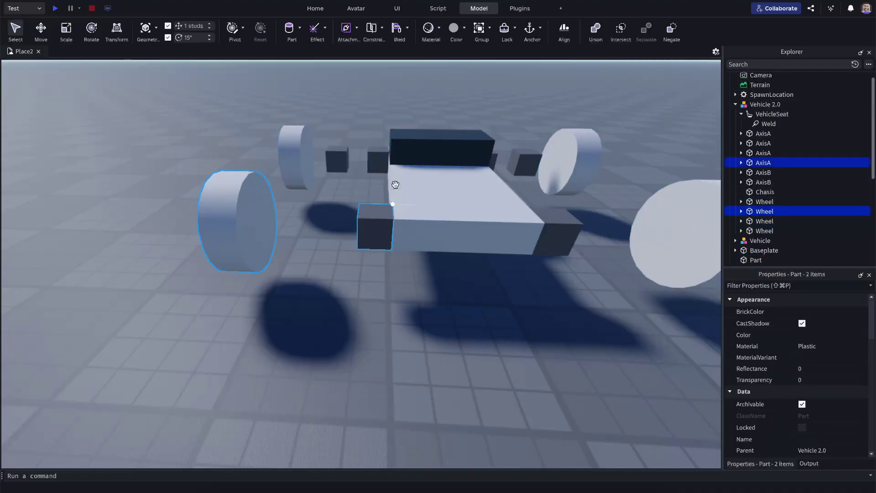
# Look up the tutorial's Car Script on Pastebin and replace the default code in Vehicle 2.0's Script with it
pyautogui.press('super+Tab')
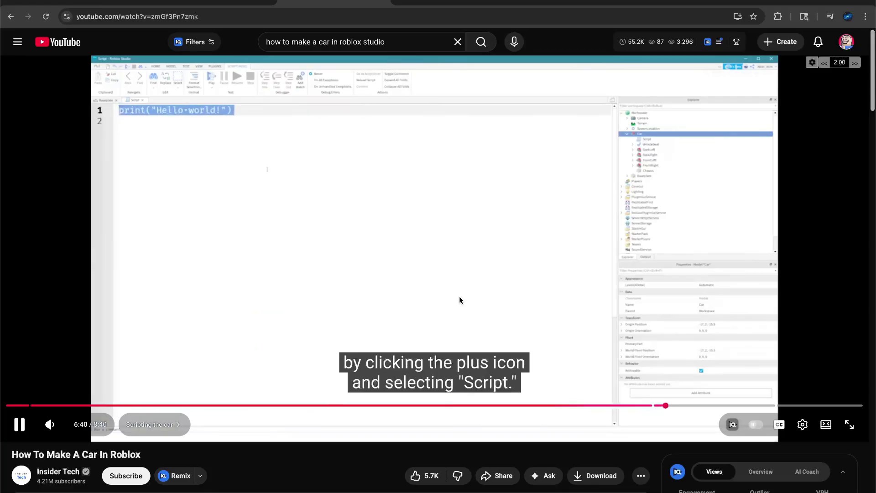
pyautogui.doubleClick(459, 297)
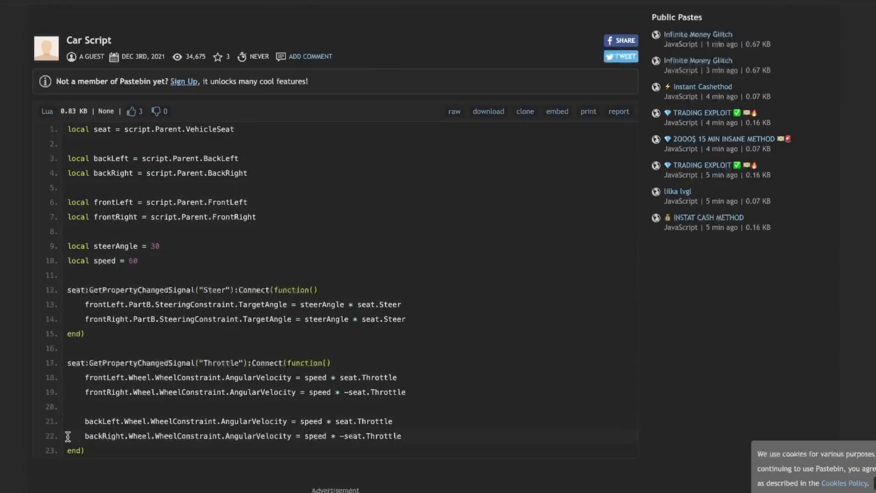
pyautogui.press('super+Tab')
pyautogui.press('super+a')
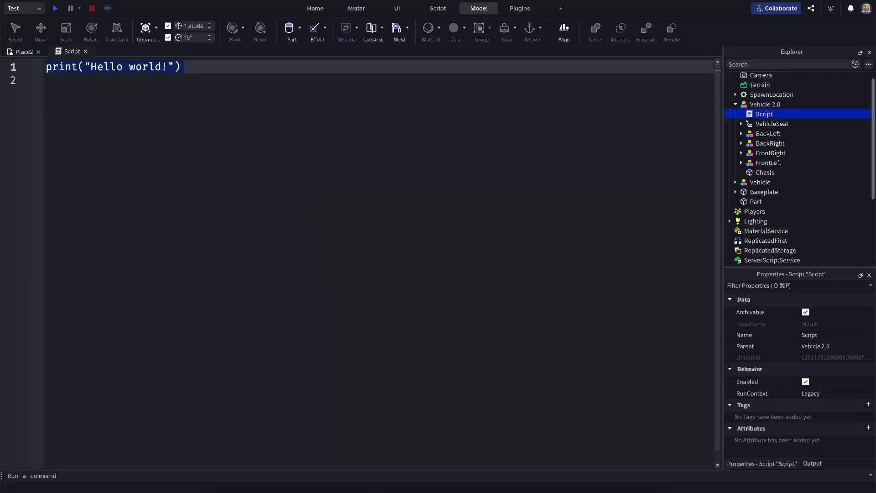
pyautogui.write('local seat = script.Parent.VehicleSeat  local backLeft = script.Parent.BackLeft local backRight = script.Parent.BackRight  local frontLeft = script.Parent.FrontLeft local frontRight = script.Parent.FrontRight  local steerAngle = 30 local speed = 60  seat:GetPropertyChangedSignal("Steer"):Connect(function() \tfrontLeft.PartB.SteeringConstraint.TargetAngle = steerAngle * seat.Steer \tfrontRight.PartB.SteeringConstraint.TargetAngle = steerAngle * seat.Steer end)  seat:GetPropertyChangedSignal("Throttle"):Connect(function() \tfrontLeft.Wheel.WheelConstraint.AngularVelocity = speed * seat.Throttle \tfrontRight.Wheel.WheelConstraint.AngularVelocity = speed * -seat.Throttle  \tbackLeft.Wheel.WheelConstraint.AngularVelocity = speed * seat.Throttle \tbackRight.Wheel.WheelConstraint.AngularVelocity = speed * -seat.Throttle end)')
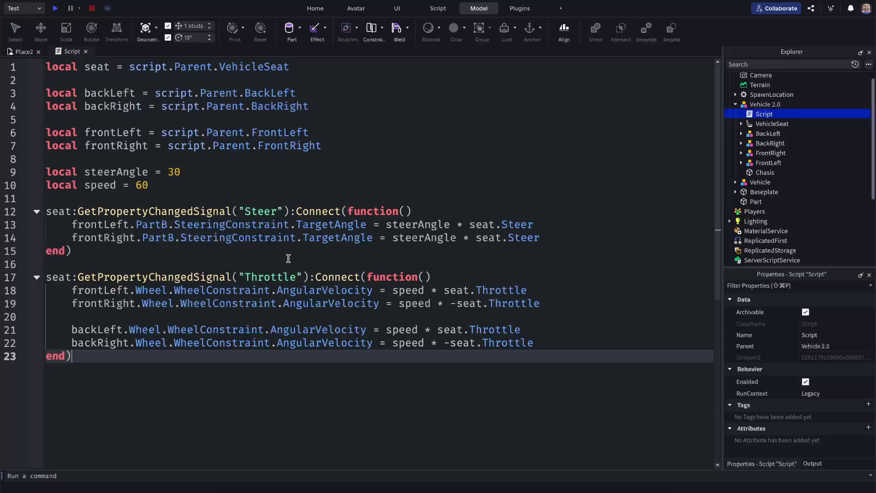
# Review the script's seat reference and compare its steering and speed code with the explanation in the YouTube tutorial
pyautogui.doubleClick(101, 66)
pyautogui.doubleClick(145, 68)
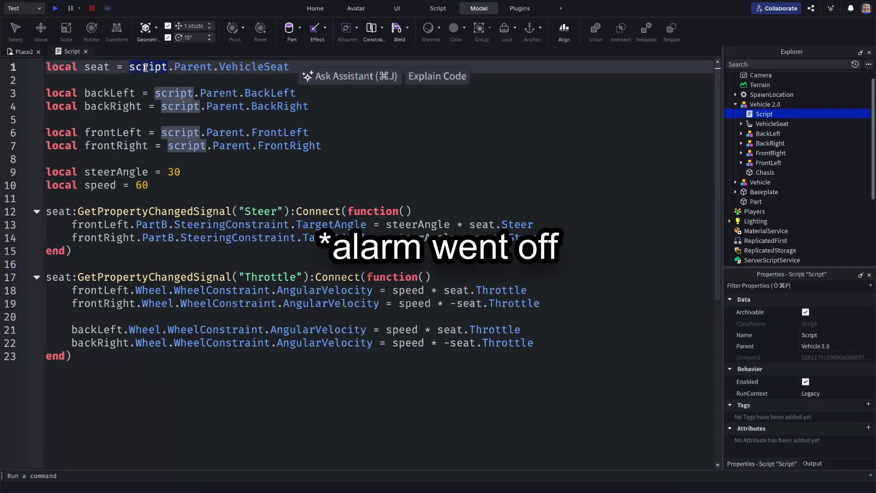
pyautogui.doubleClick(189, 66)
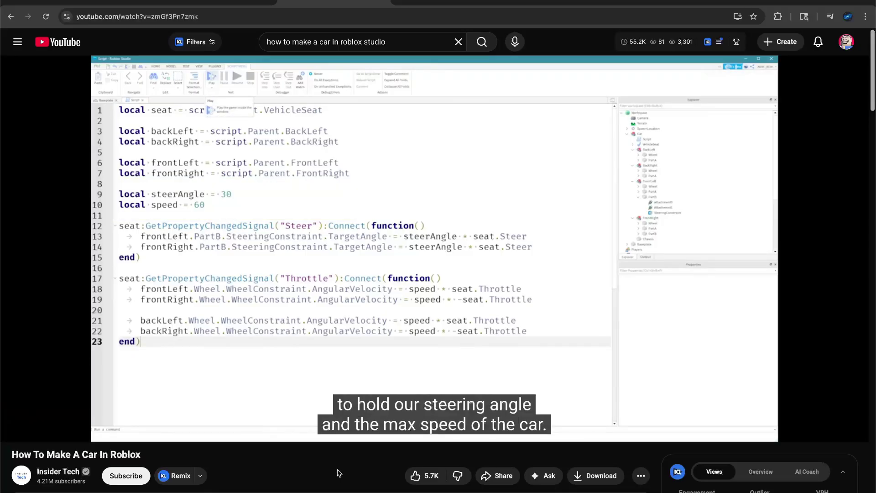
pyautogui.press('super+Tab')
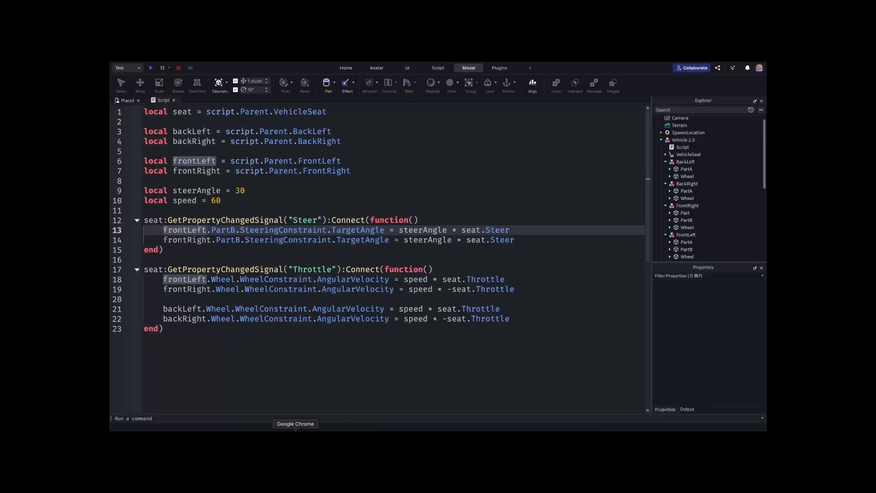
pyautogui.click(296, 428)
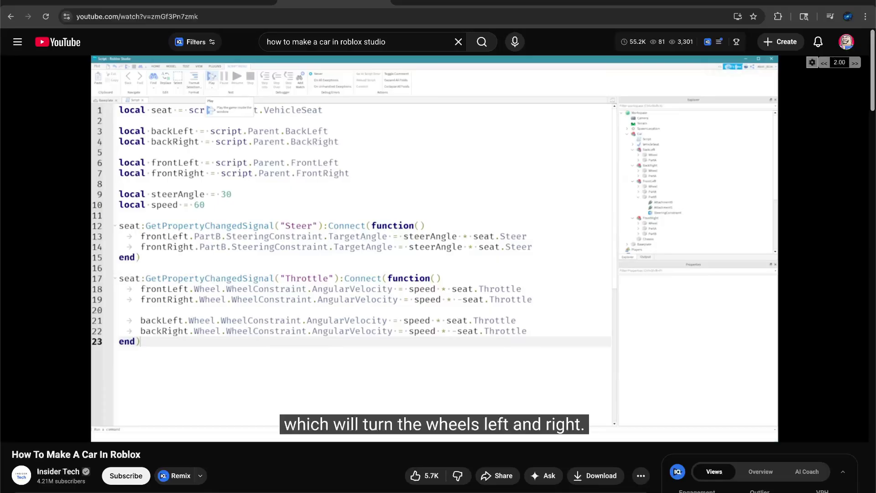
pyautogui.click(537, 278)
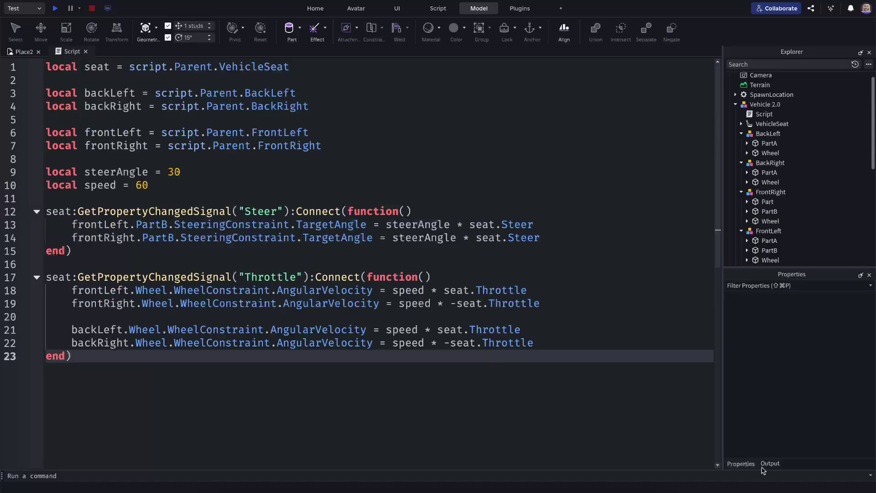
# Playtest Place2 twice, walking to Vehicle 2.0 and sitting in its seat to try driving, and stop each test
pyautogui.click(23, 51)
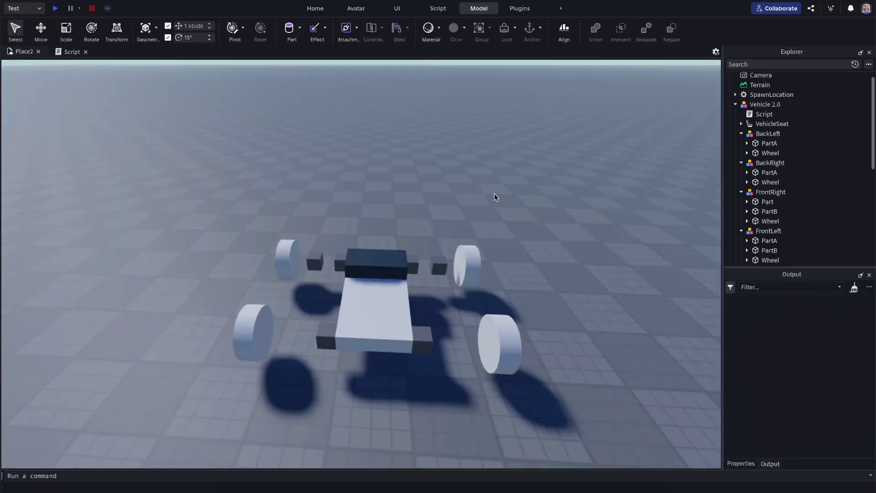
pyautogui.press('F5')
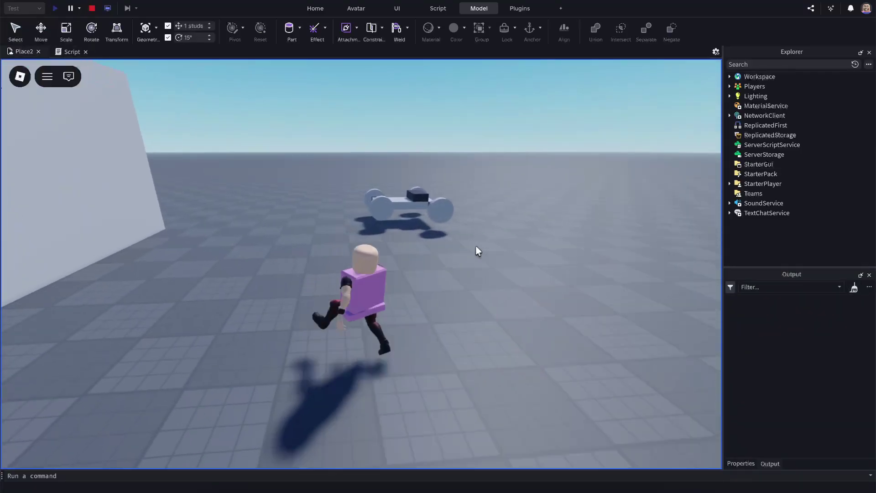
pyautogui.press('w')
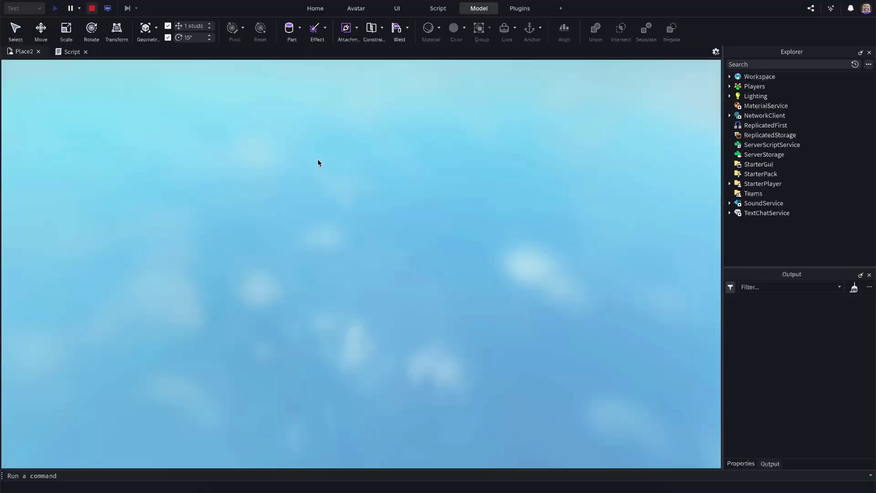
pyautogui.hotkey('shift', 'F5')
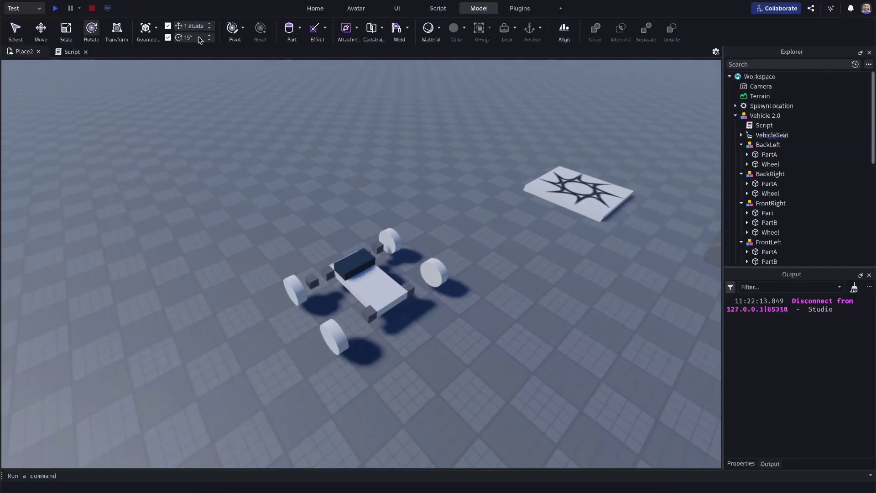
pyautogui.press('F5')
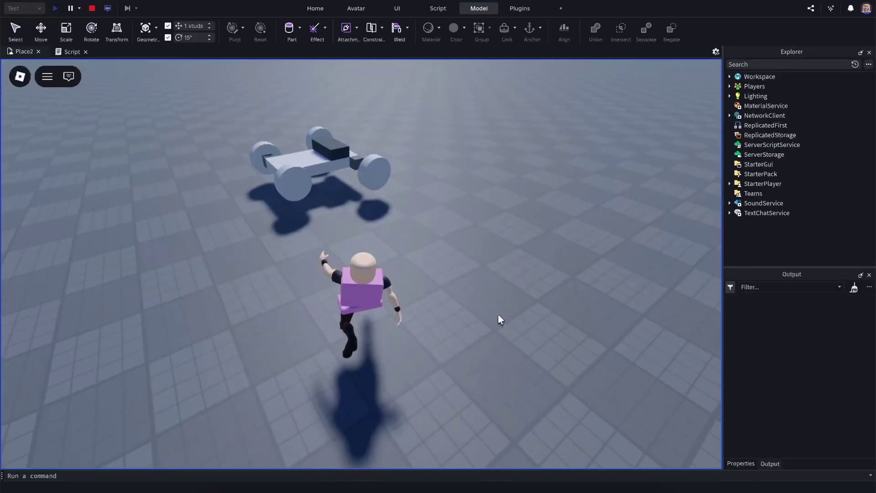
pyautogui.press('w')
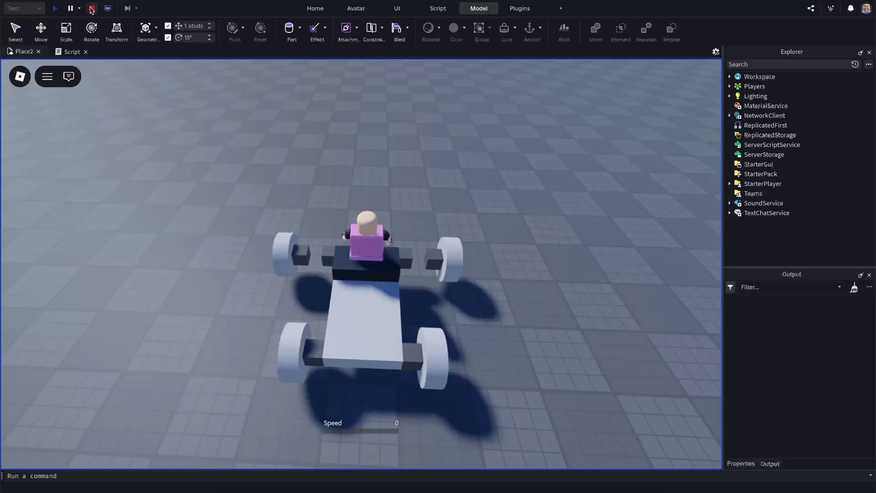
pyautogui.click(91, 9)
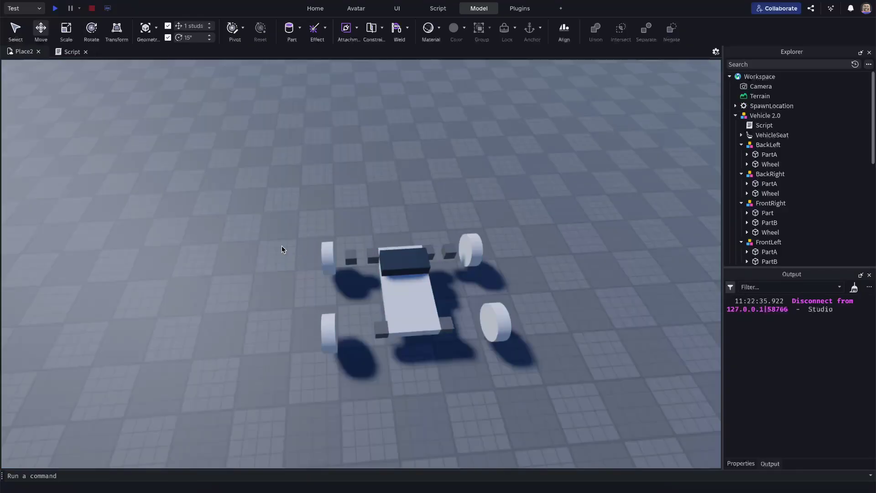
# Inspect the collision and anchoring properties of both PartB cubes and select them with the FrontLeft, BackLeft and BackRight PartA cubes
pyautogui.click(352, 257)
pyautogui.scroll(5, 703, 364)
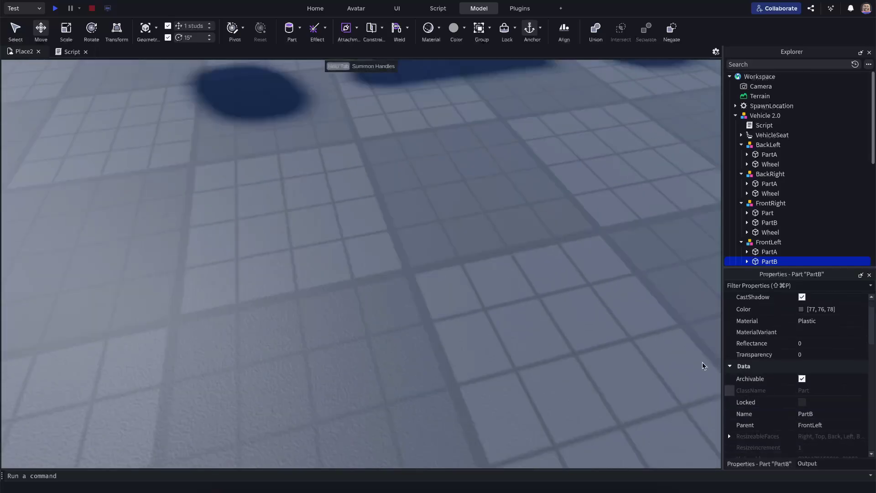
pyautogui.scroll(-5, 490, 288)
pyautogui.scroll(5, 490, 288)
pyautogui.scroll(-5, 799, 365)
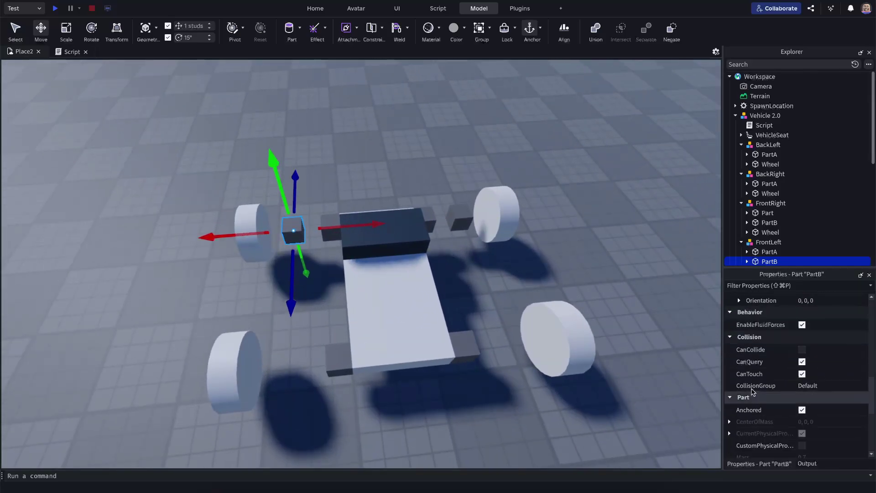
pyautogui.click(460, 218)
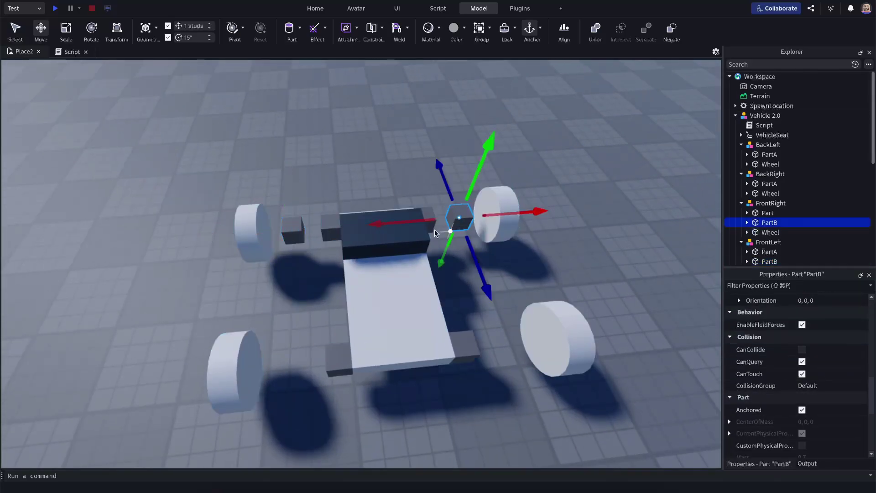
pyautogui.keyDown('shift'); pyautogui.click(291, 231); pyautogui.keyUp('shift')
pyautogui.keyDown('shift'); pyautogui.click(329, 226); pyautogui.keyUp('shift')
pyautogui.keyDown('shift'); pyautogui.click(339, 360); pyautogui.keyUp('shift')
pyautogui.keyDown('shift'); pyautogui.click(463, 347); pyautogui.keyUp('shift')
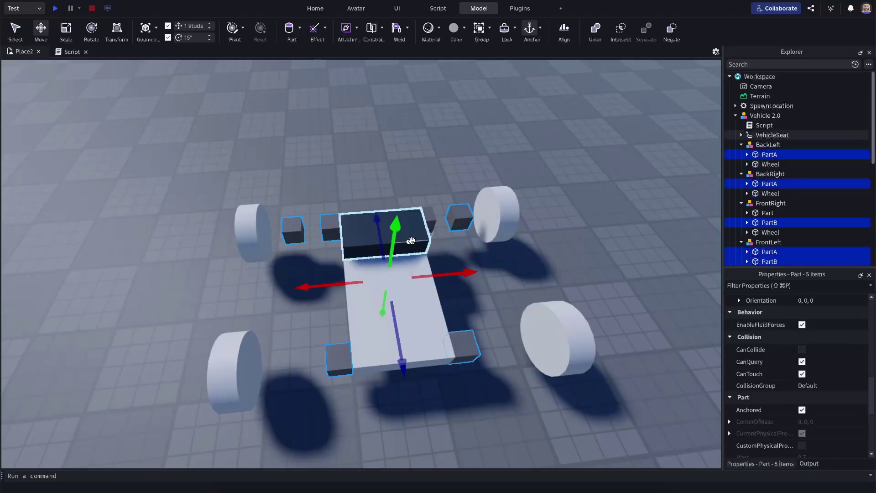
# Run a brief playtest, stop it, and check the anchored state of Vehicle 2.0's chassis and VehicleSeat
pyautogui.press('F5')
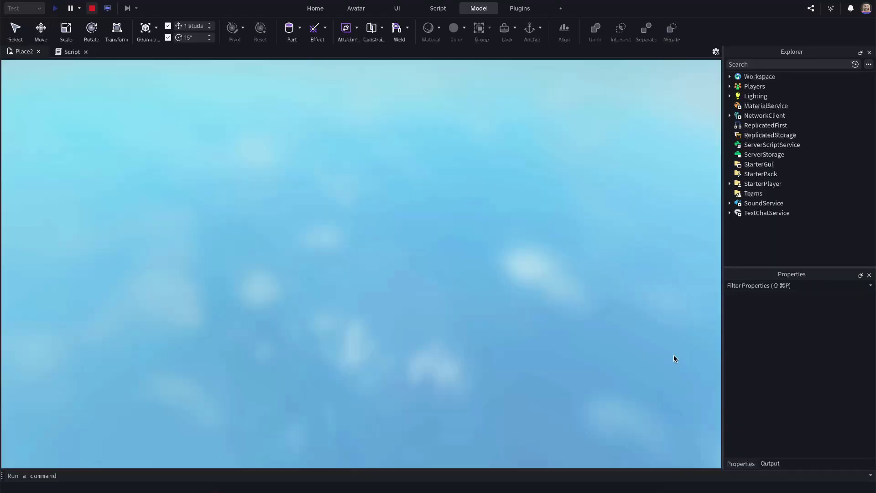
pyautogui.hotkey('shift', 'F5')
pyautogui.click(385, 260)
pyautogui.hotkey('ctrl', '2')
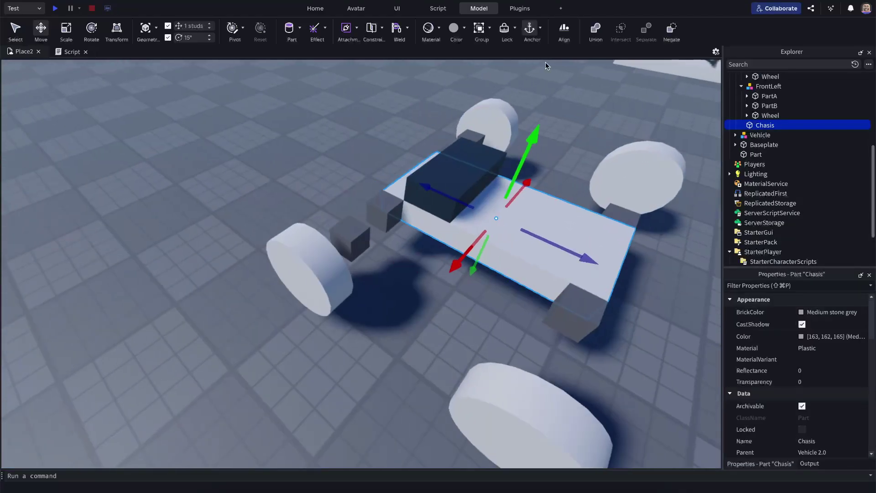
pyautogui.click(558, 164)
pyautogui.scroll(5, 637, 237)
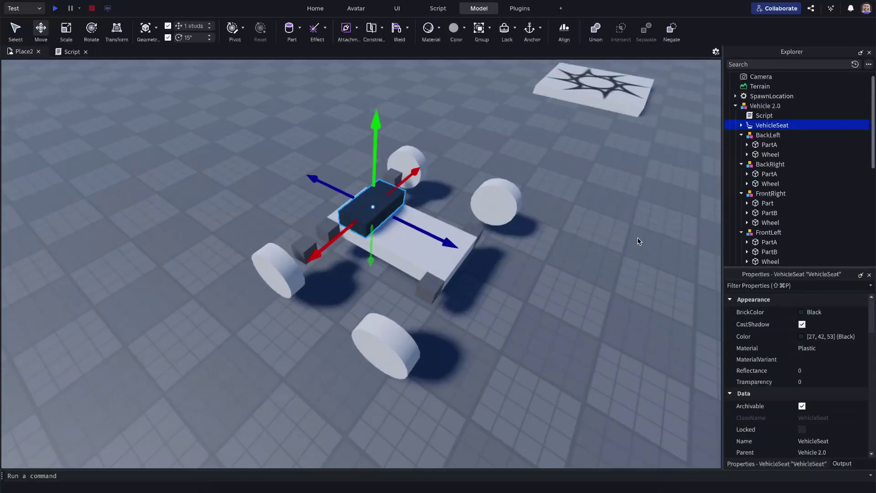
pyautogui.click(510, 207)
pyautogui.scroll(-5, 600, 287)
pyautogui.moveTo(601, 287); pyautogui.dragTo(502, 273, button='right')
pyautogui.click(456, 388)
pyautogui.scroll(5, 365, 255)
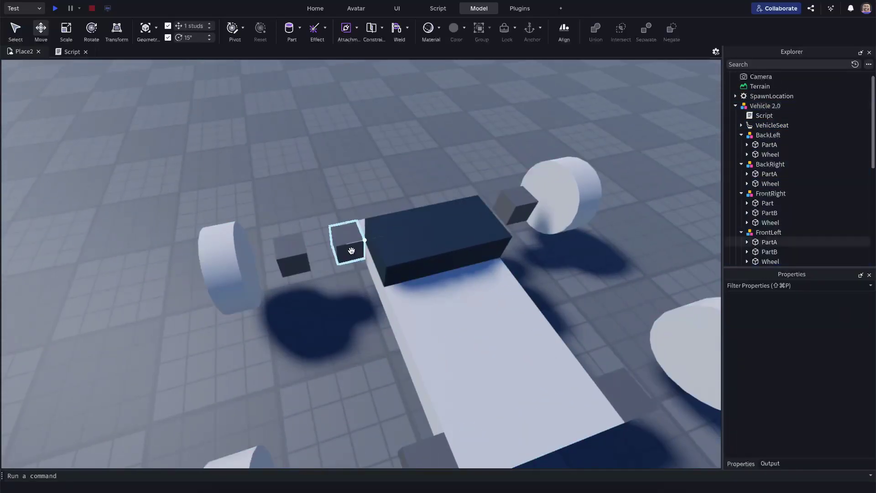
# Shift FrontLeft's PartA 0.5 studs, FrontRight's Part slightly and FrontLeft's PartB 1 stud along the car's length
pyautogui.click(351, 250)
pyautogui.scroll(-3, 417, 275)
pyautogui.scroll(5, 413, 292)
pyautogui.moveTo(413, 292); pyautogui.dragTo(413, 274)
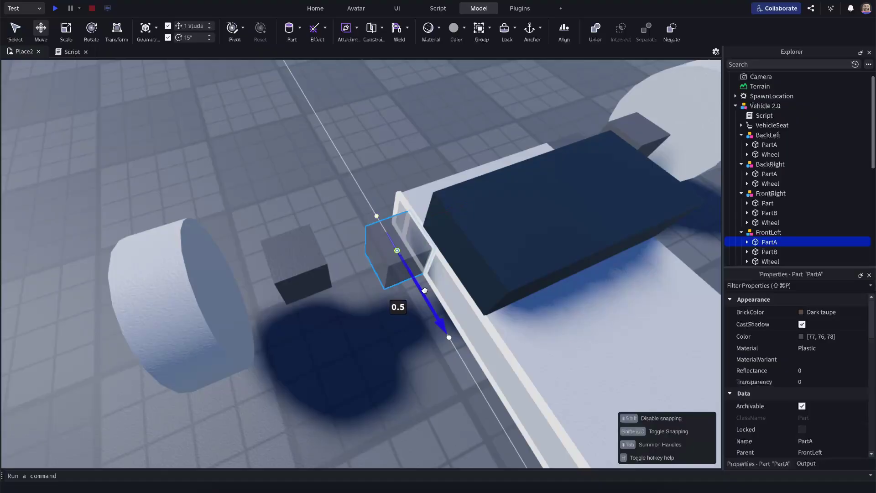
pyautogui.moveTo(412, 274); pyautogui.dragTo(372, 259, button='right')
pyautogui.click(370, 270)
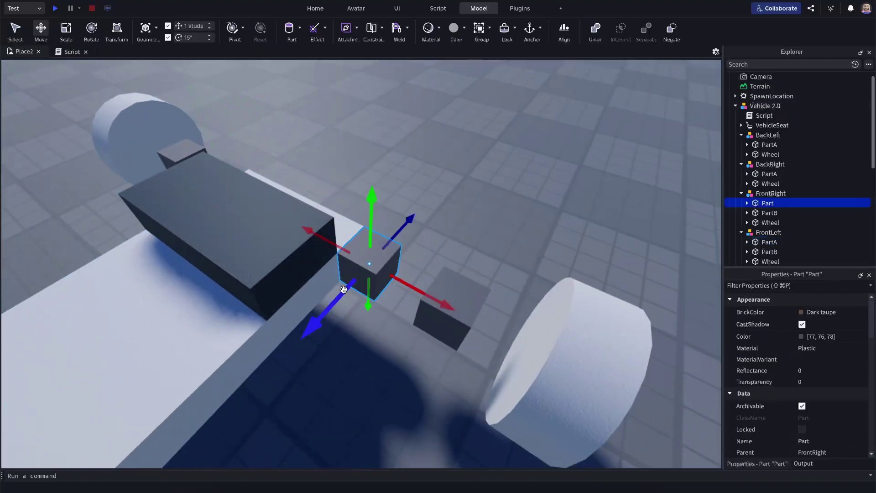
pyautogui.moveTo(333, 294); pyautogui.dragTo(326, 302)
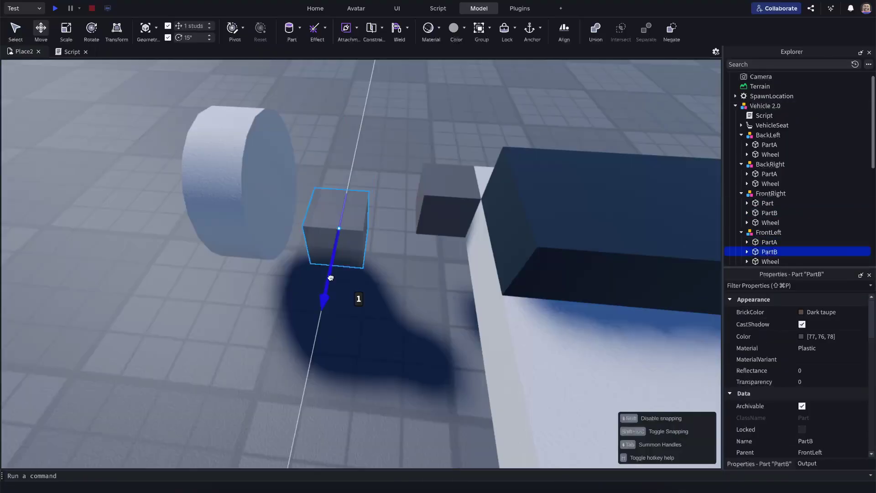
pyautogui.moveTo(344, 293); pyautogui.dragTo(345, 255)
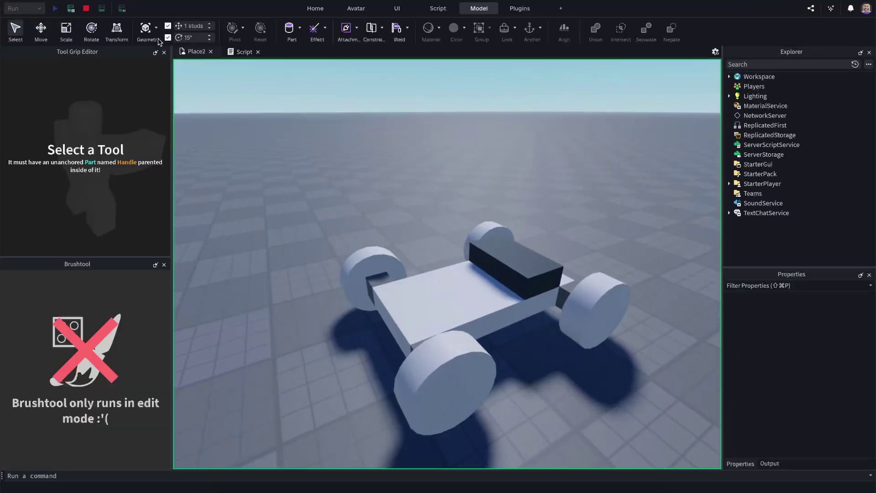
# Stop the Run simulation, start a Test playtest, and turn Vehicle 2.0's front wheels both ways while seated
pyautogui.click(86, 6)
pyautogui.click(39, 8)
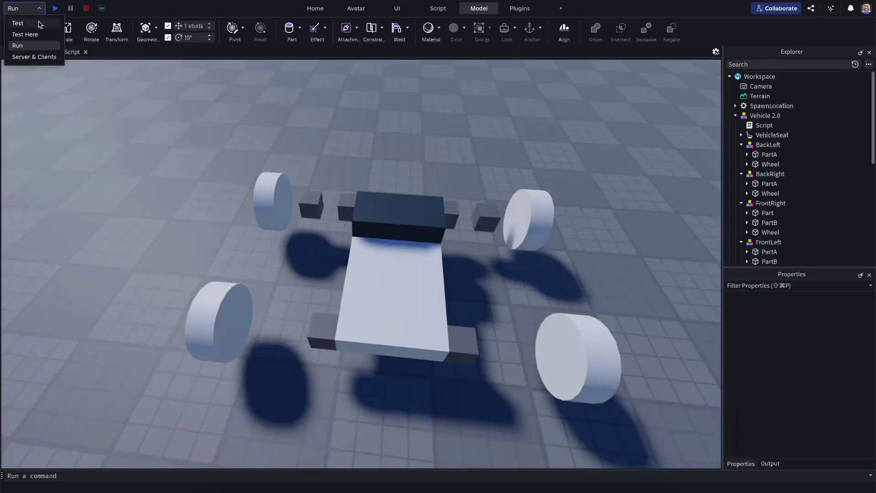
pyautogui.click(39, 24)
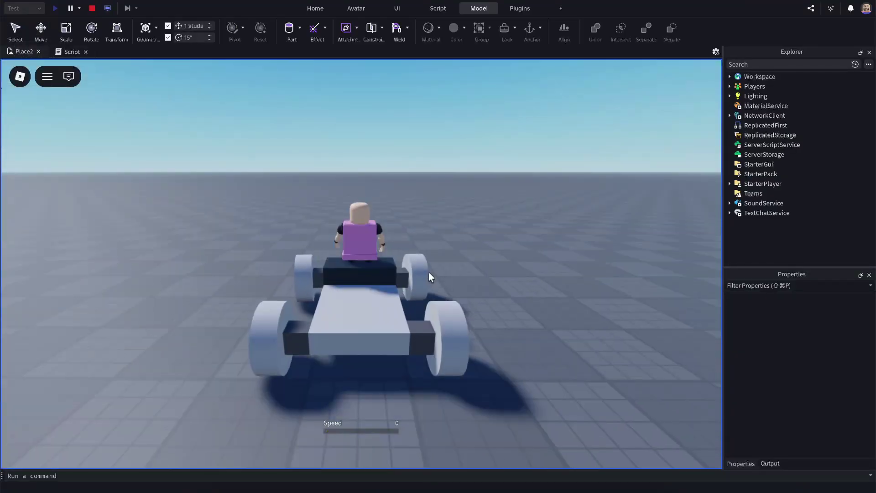
pyautogui.press('a')
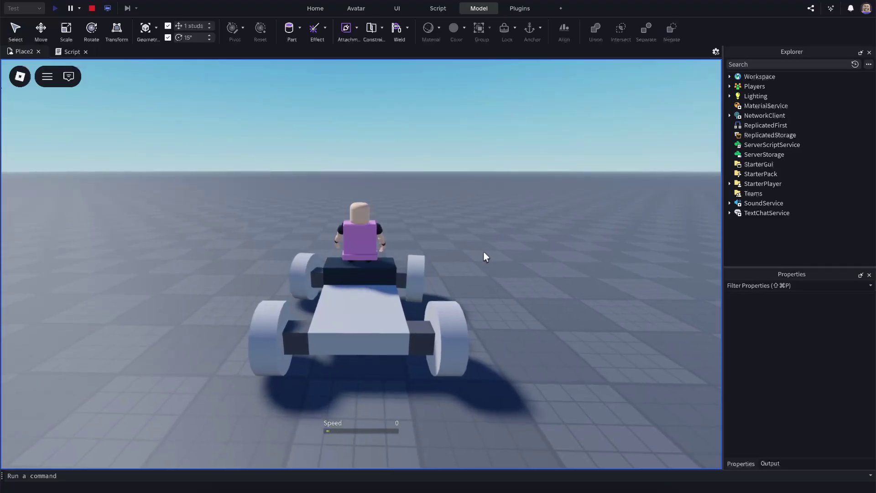
pyautogui.press('d')
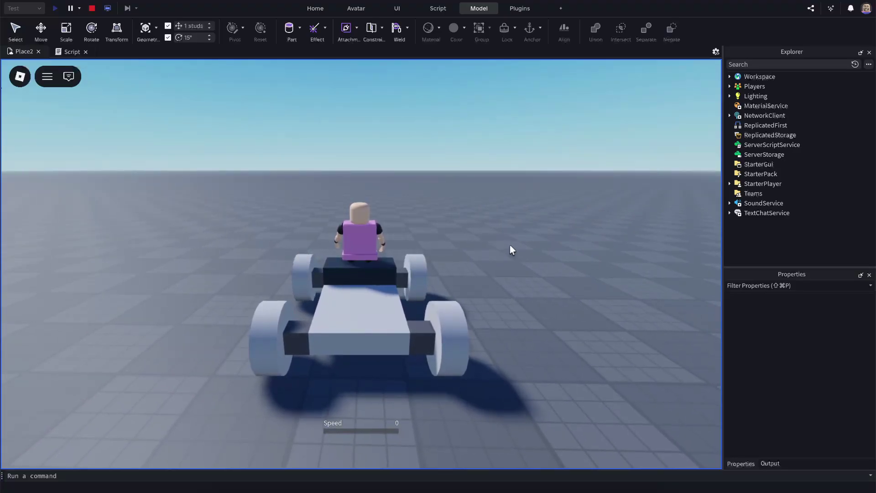
pyautogui.moveTo(510, 245); pyautogui.dragTo(513, 274, button='right')
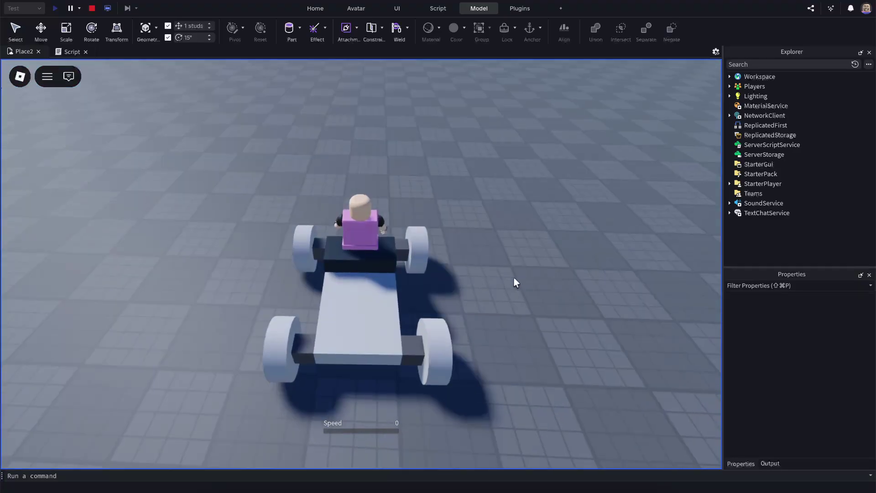
# Drive Vehicle 2.0 forward across the baseplate, steering right and left past the spawn and the large wall block
pyautogui.press('w')
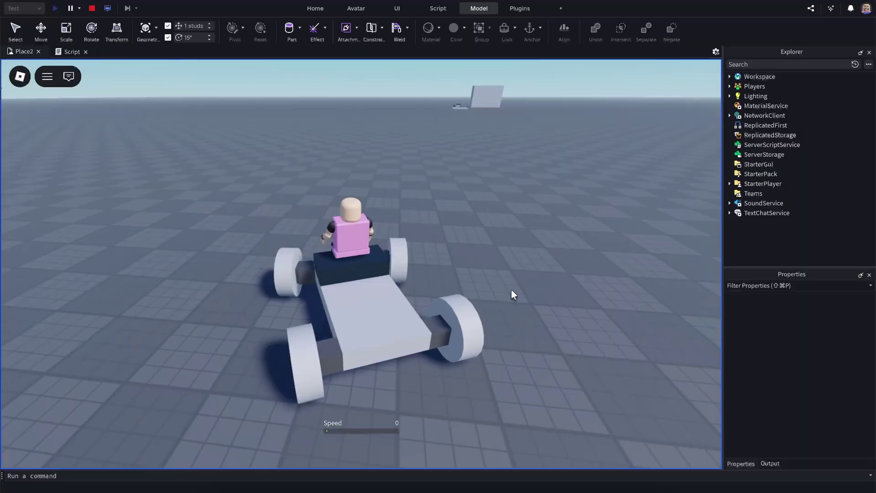
pyautogui.moveTo(511, 289); pyautogui.dragTo(511, 289, button='right')
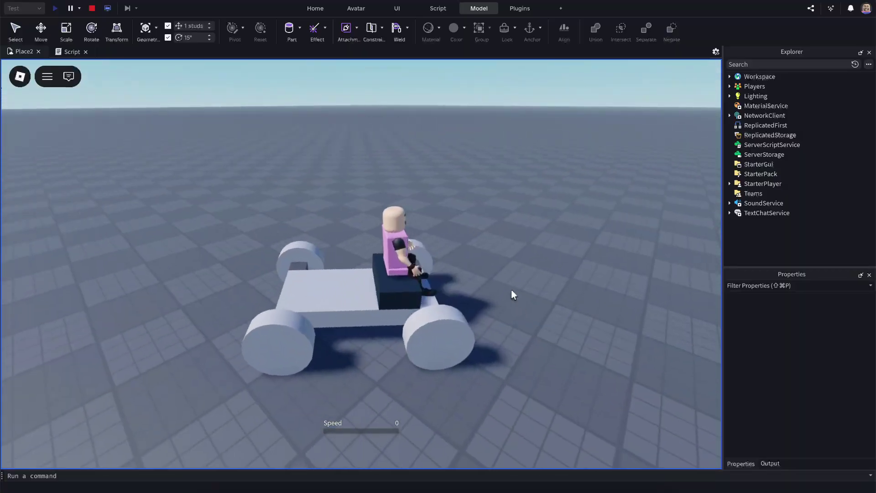
pyautogui.press('w')
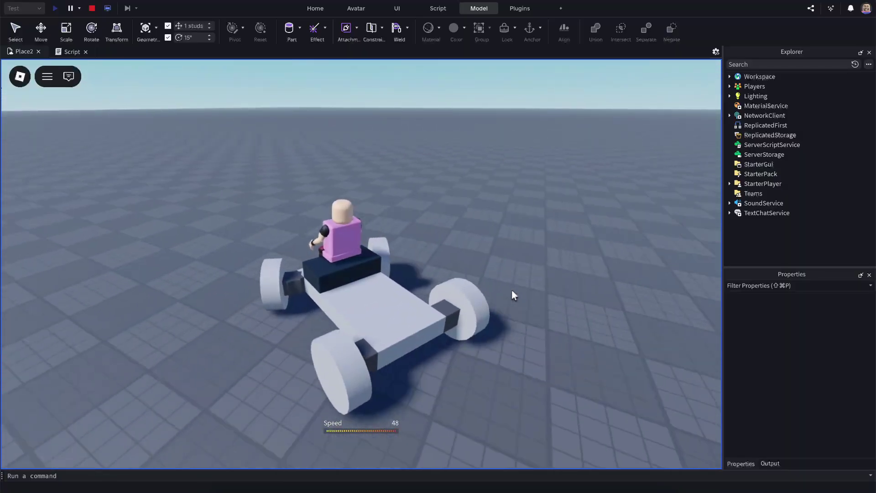
pyautogui.press('d')
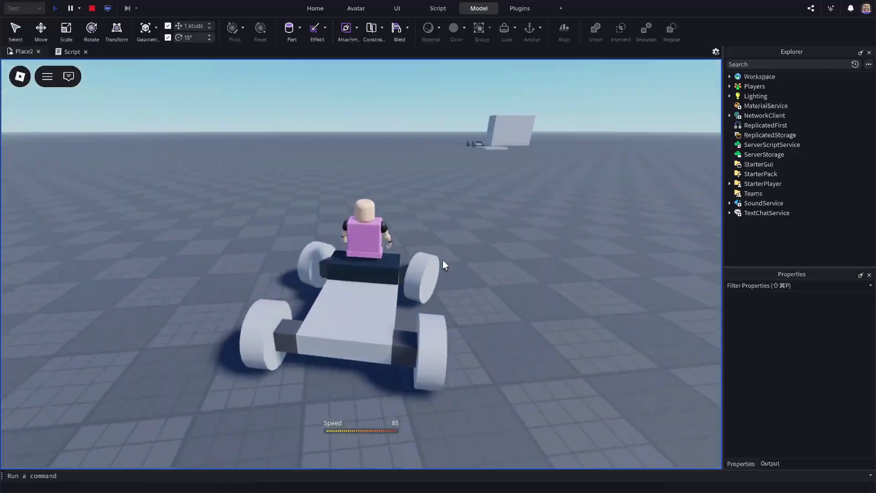
pyautogui.press('d')
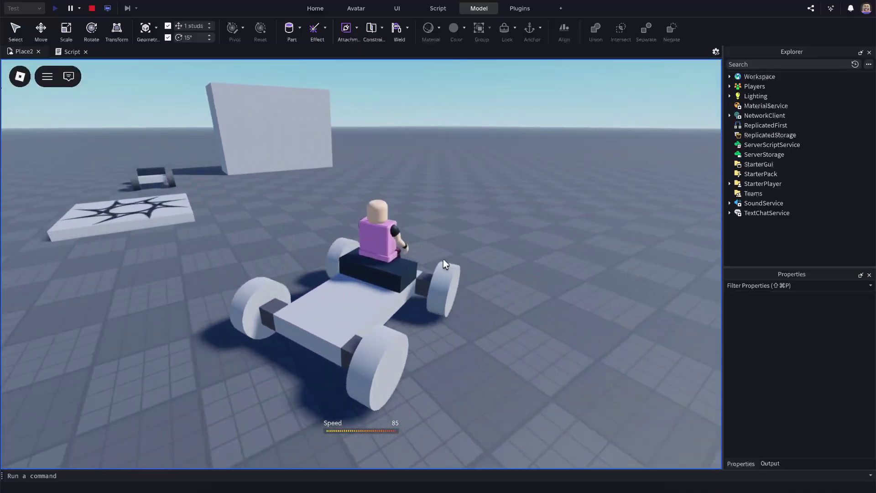
pyautogui.press('a')
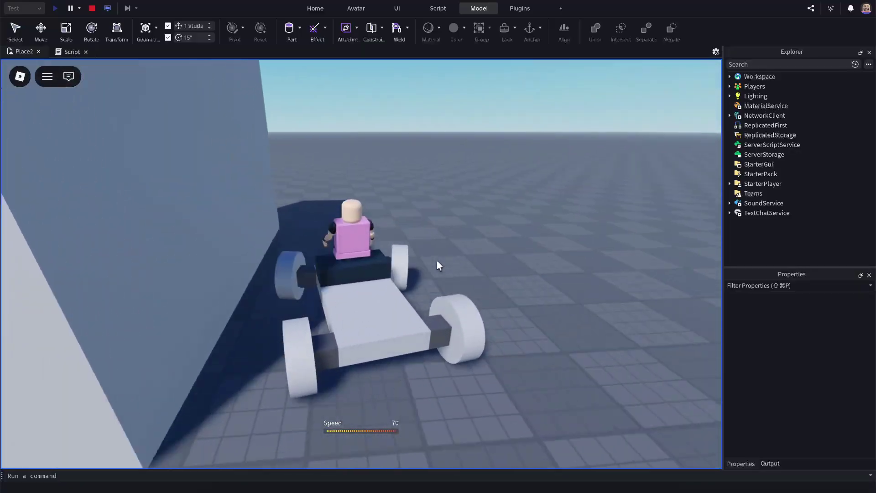
pyautogui.press('d')
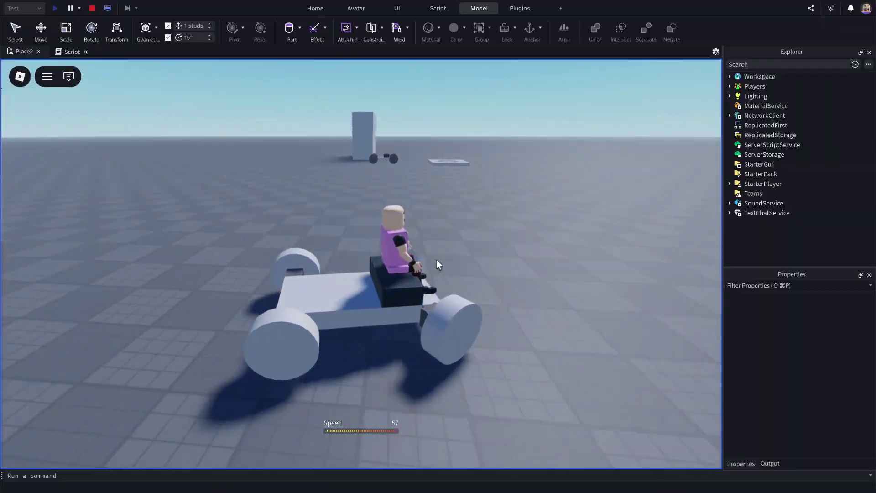
pyautogui.press('w')
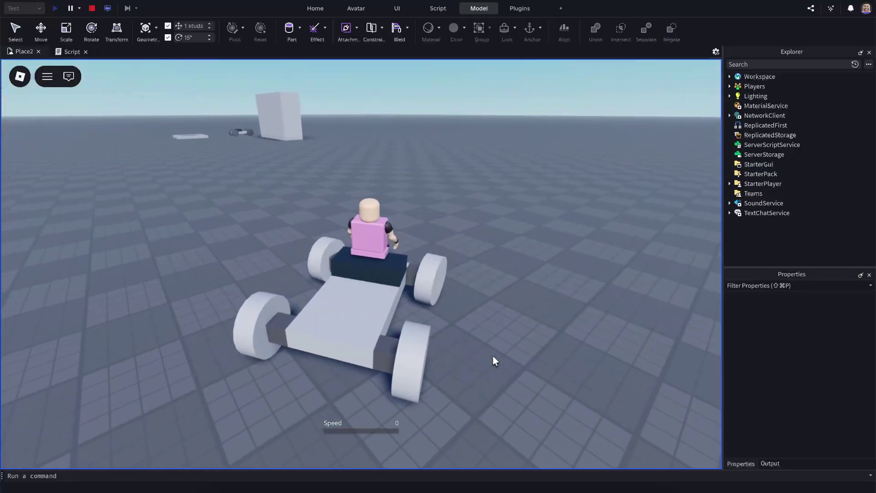
# Drive Vehicle 2.0 back around the wall block toward the spawn and the first Vehicle, testing tight turns
pyautogui.press('w')
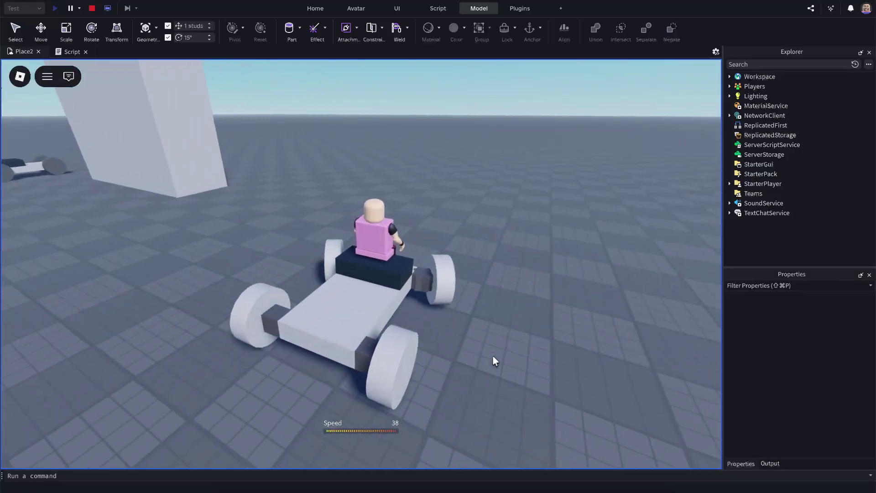
pyautogui.press('a')
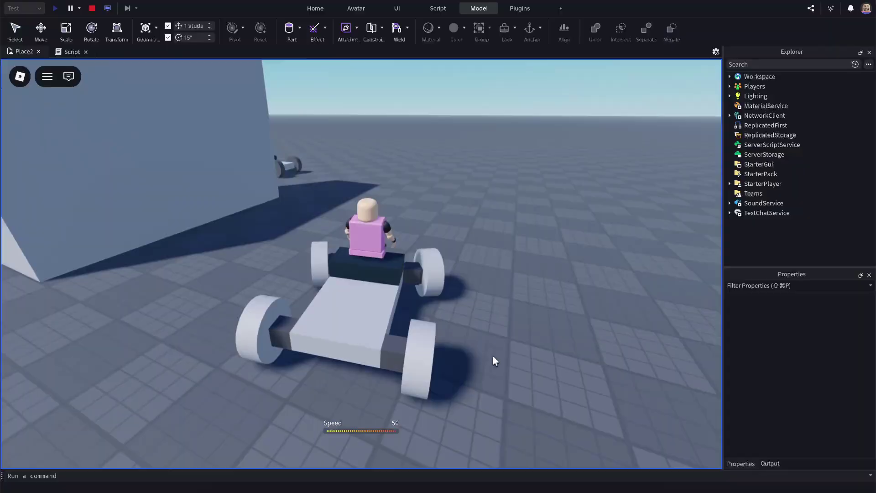
pyautogui.press('a')
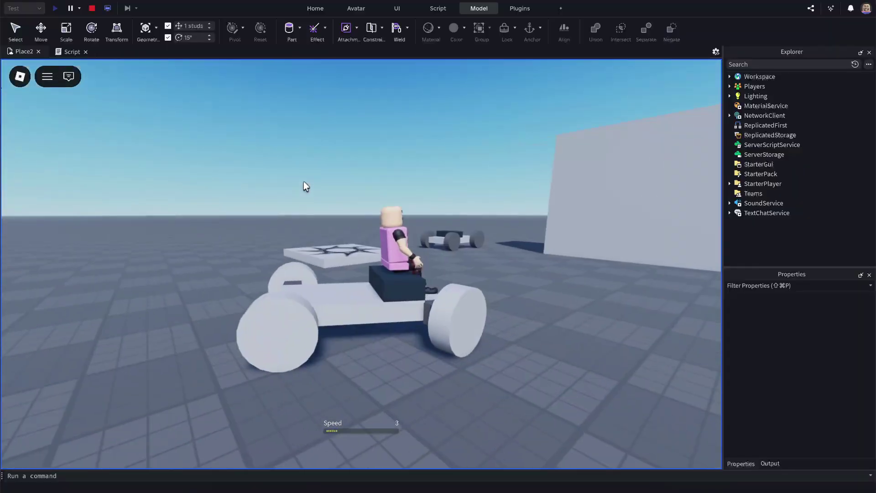
pyautogui.press('w')
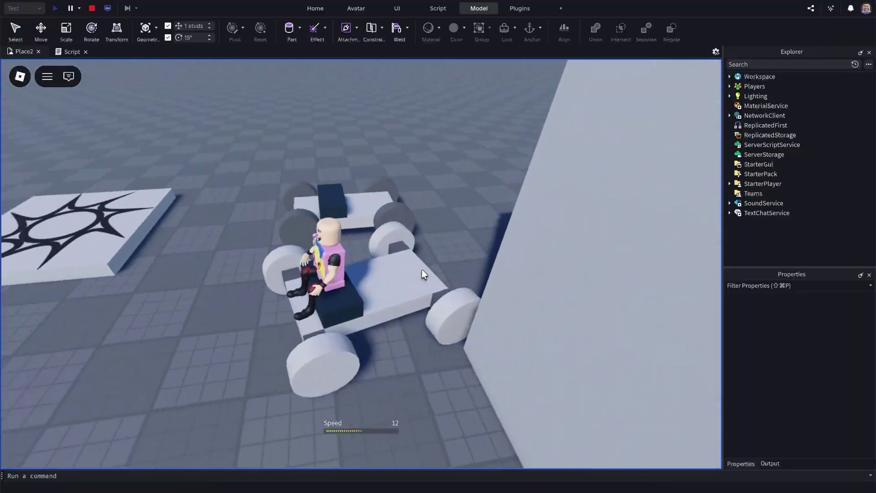
pyautogui.press('d')
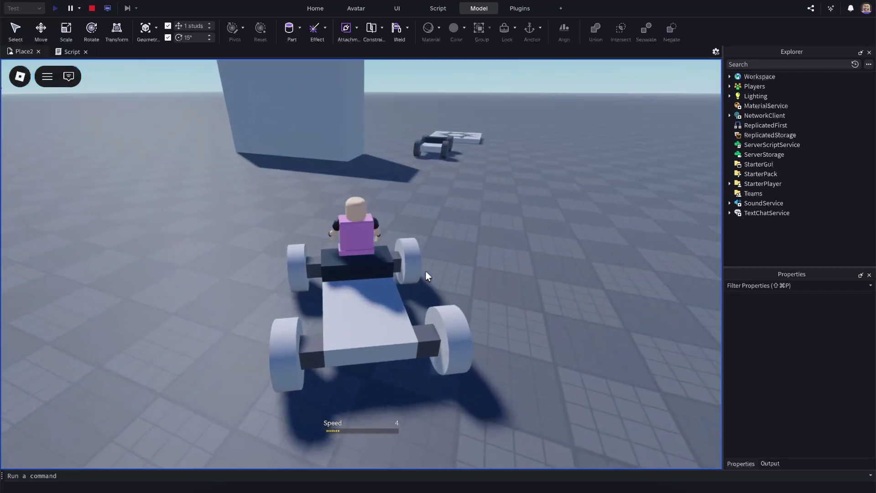
pyautogui.press('a')
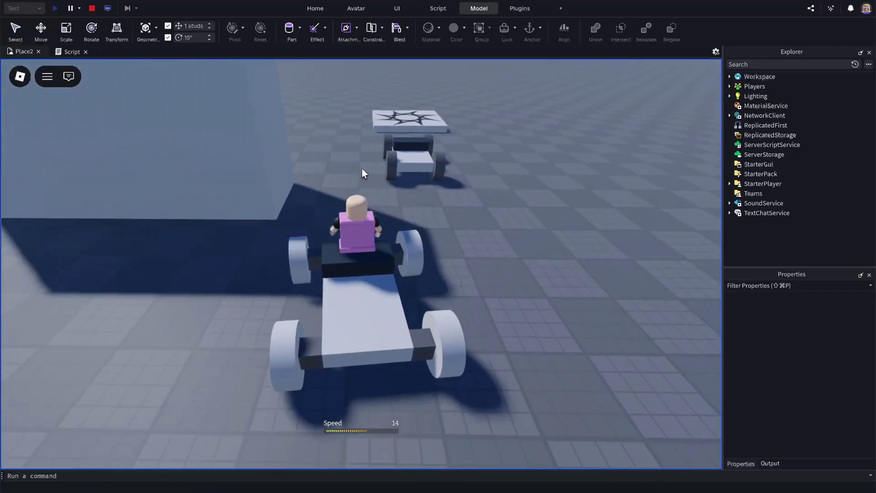
# Drive Vehicle 2.0 past the first Vehicle, loop back toward the wall block with right turns, and brake
pyautogui.press('d')
pyautogui.press('d')
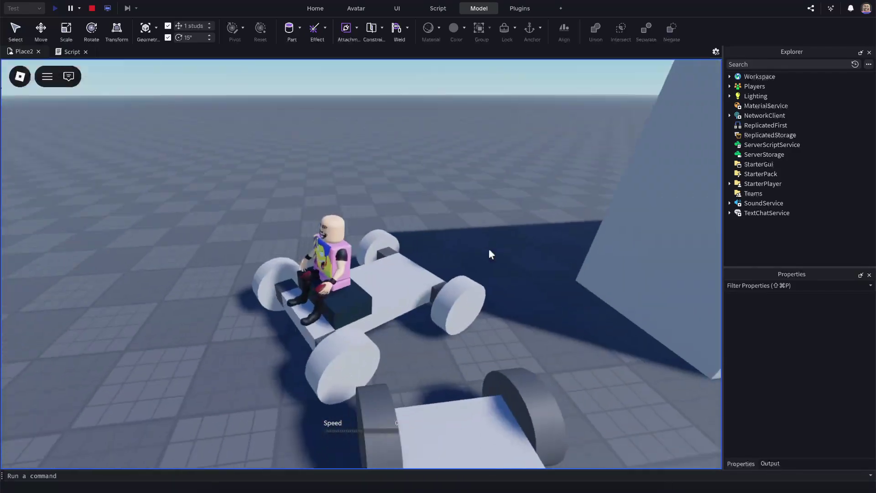
pyautogui.press('w')
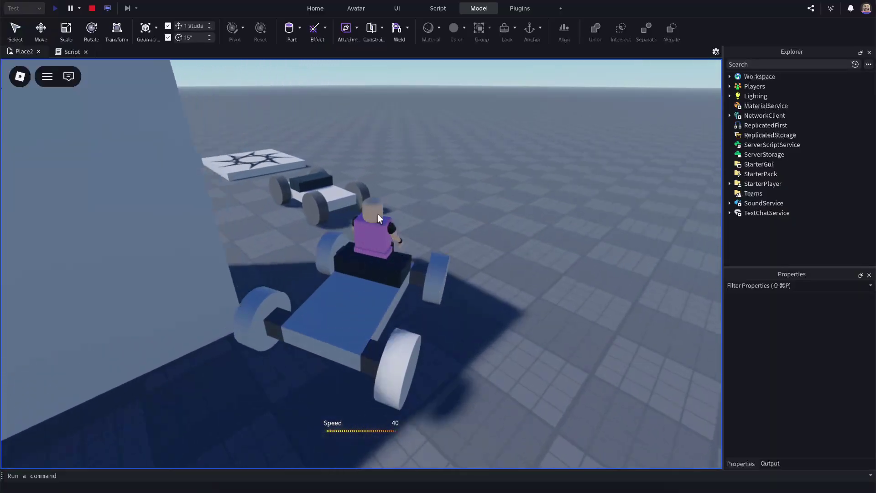
pyautogui.press('w')
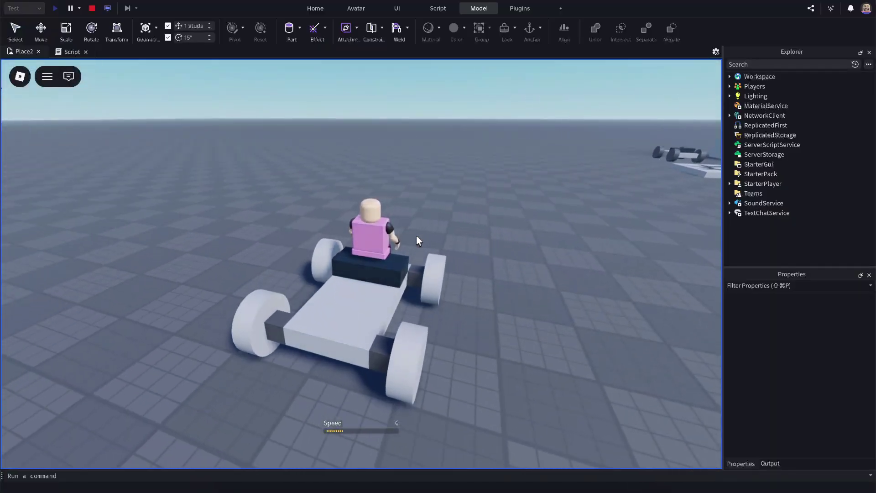
pyautogui.press('d')
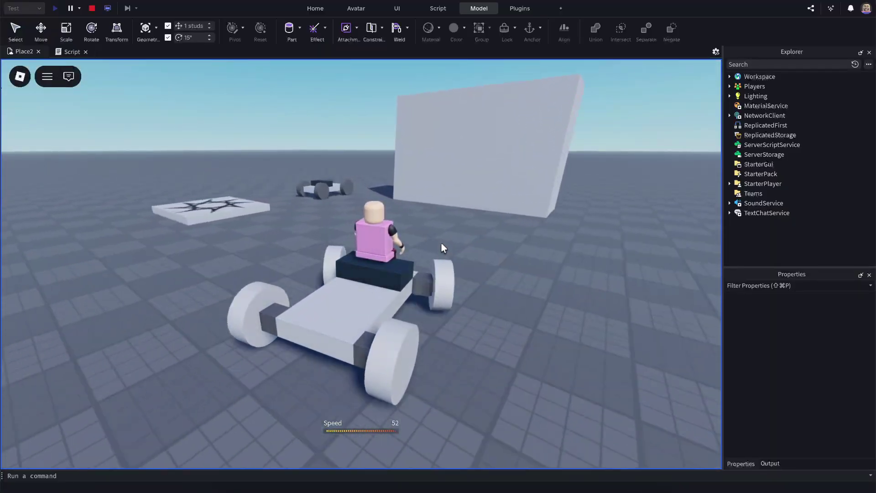
pyautogui.press('s')
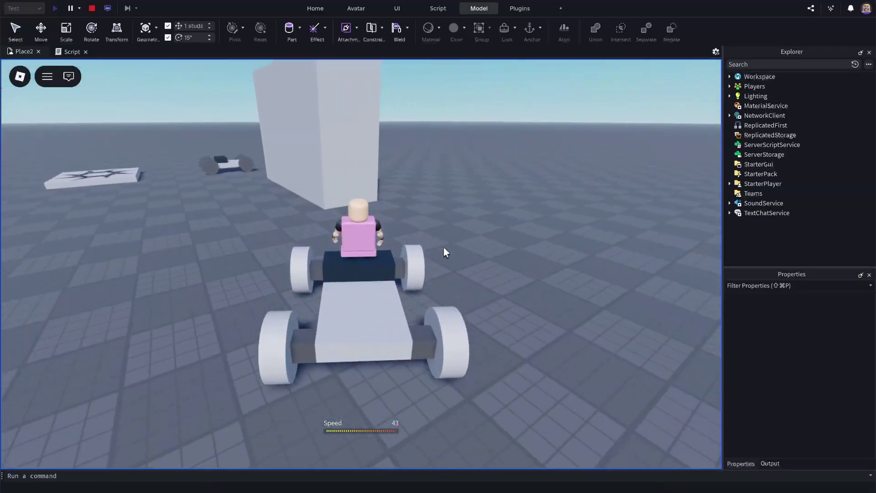
# Leave Vehicle 2.0, walk to the first Vehicle, sit in its seat and steer it to the right for comparison
pyautogui.press('space')
pyautogui.press('s')
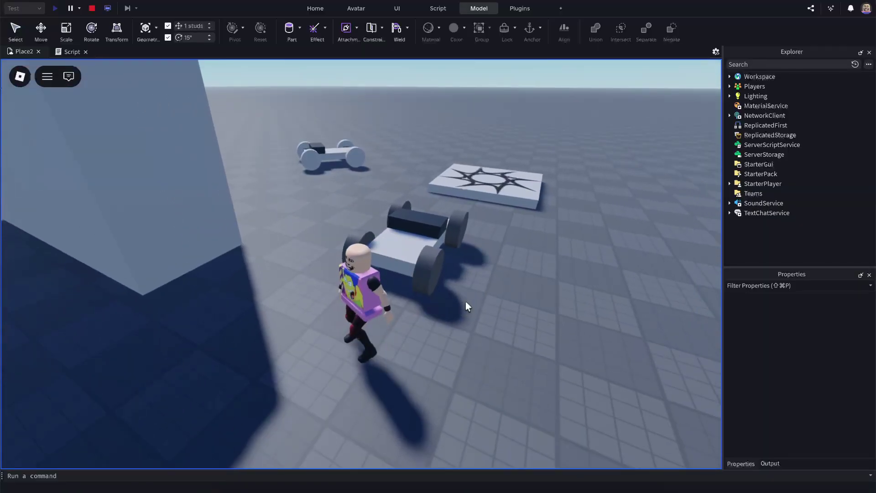
pyautogui.press('d')
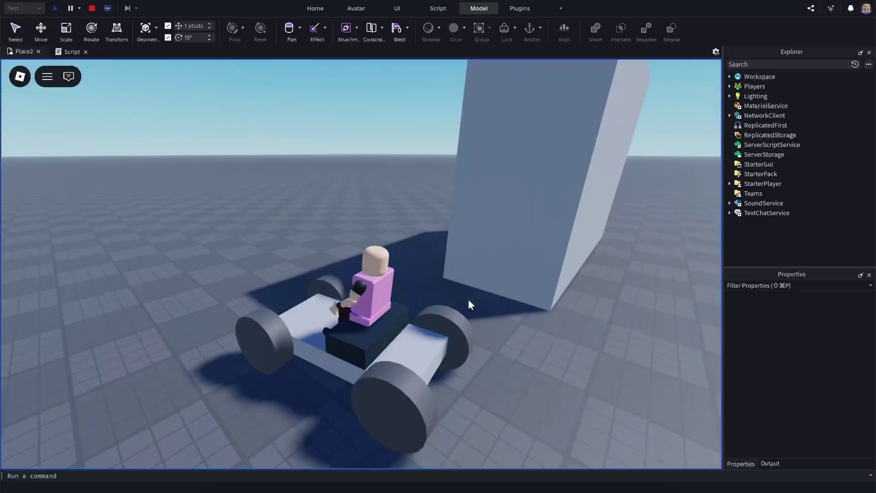
pyautogui.press('d')
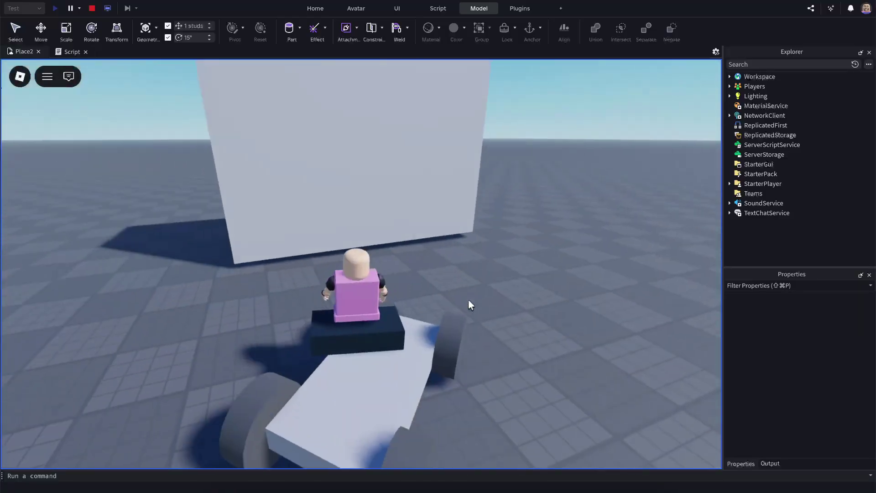
# Steer the first Vehicle hard right near the spawn, then drive Vehicle 2.0 toward the wall block with a left turn
pyautogui.press('d')
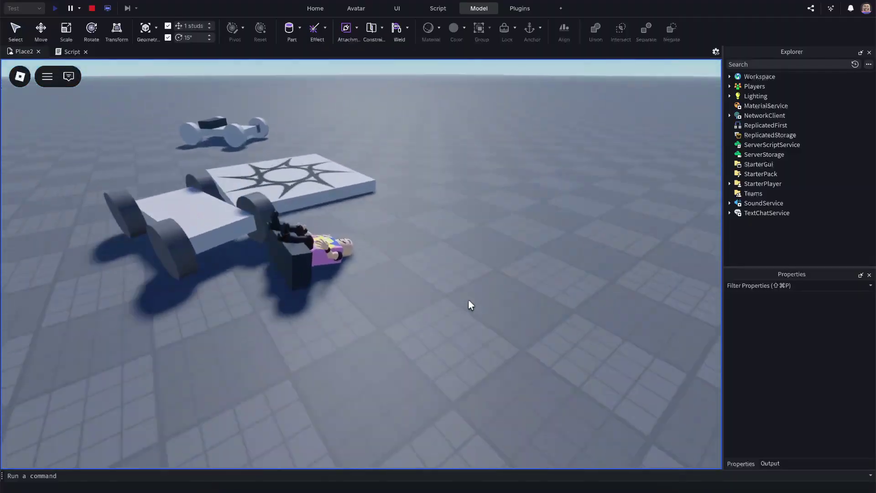
pyautogui.press('w')
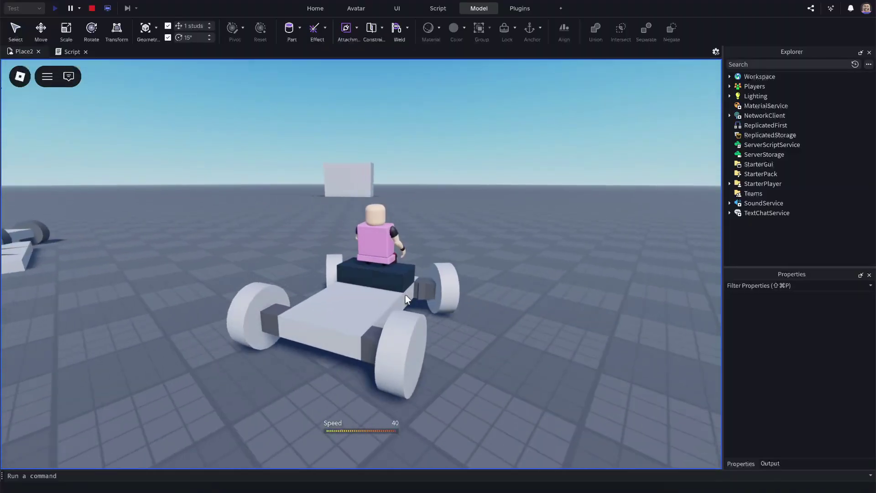
pyautogui.press('a')
pyautogui.press('w')
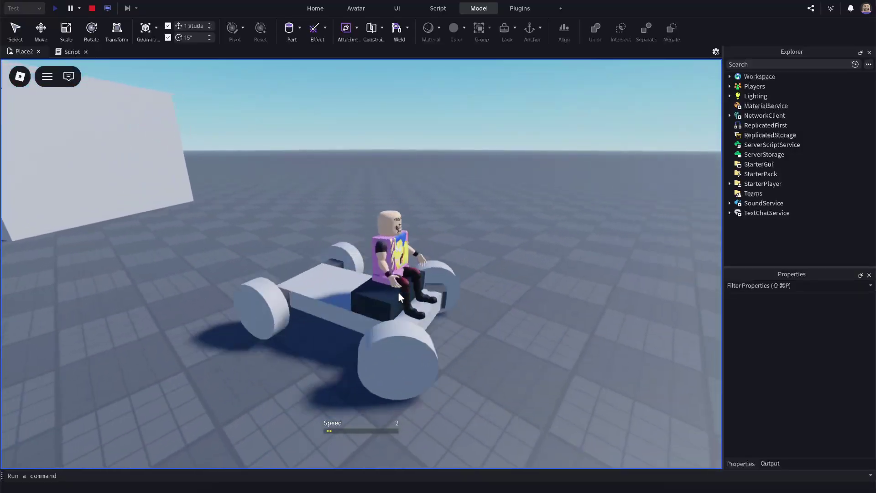
# Drive Vehicle 2.0 forward and in reverse across the open baseplate beyond the wall block
pyautogui.press('w')
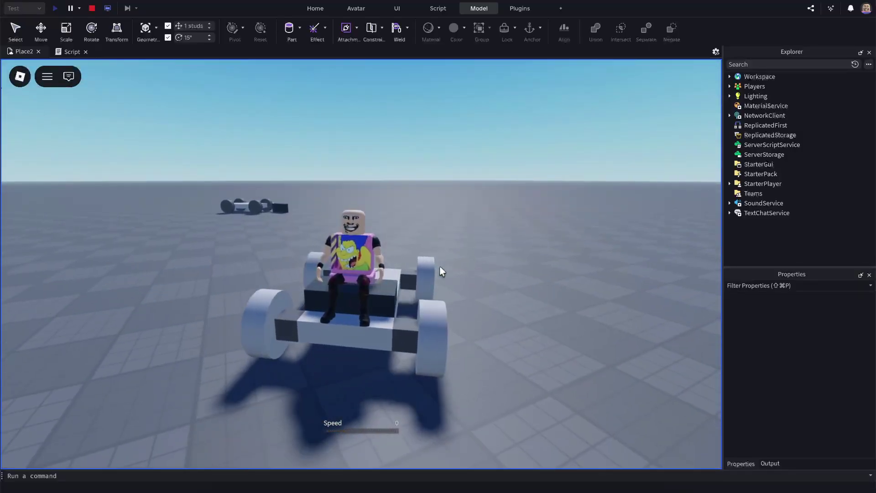
pyautogui.press('w')
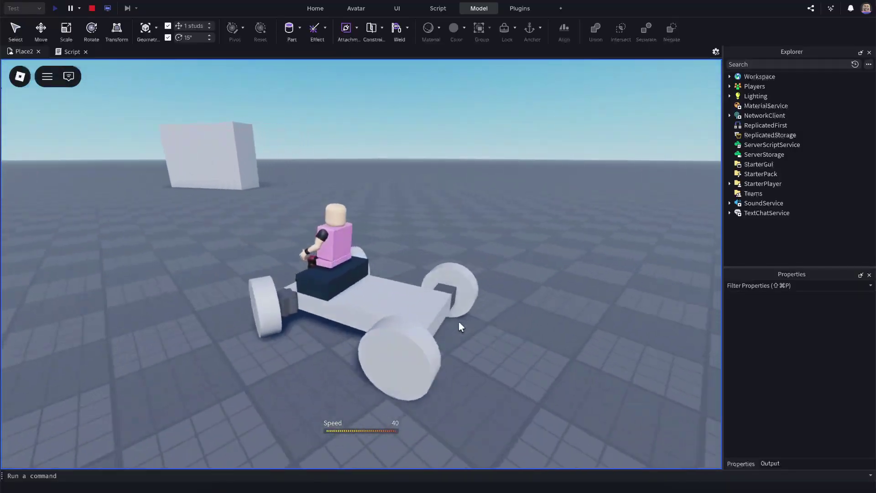
pyautogui.press('s')
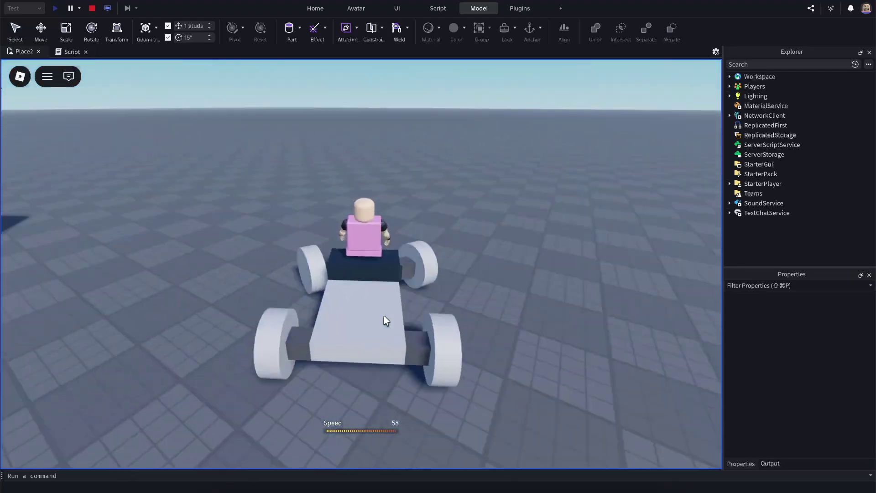
pyautogui.press('w')
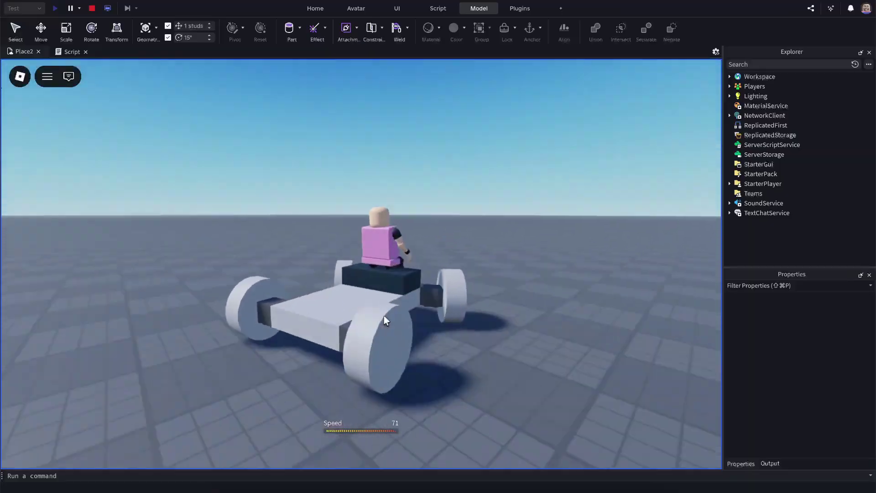
# Stop the playtest and view both vehicles beside the spawn and wall block in the editor
pyautogui.hotkey('shift', 'F5')
pyautogui.moveTo(555, 245); pyautogui.dragTo(552, 242, button='right')
pyautogui.scroll(5, 547, 245)
pyautogui.scroll(-3, 543, 248)
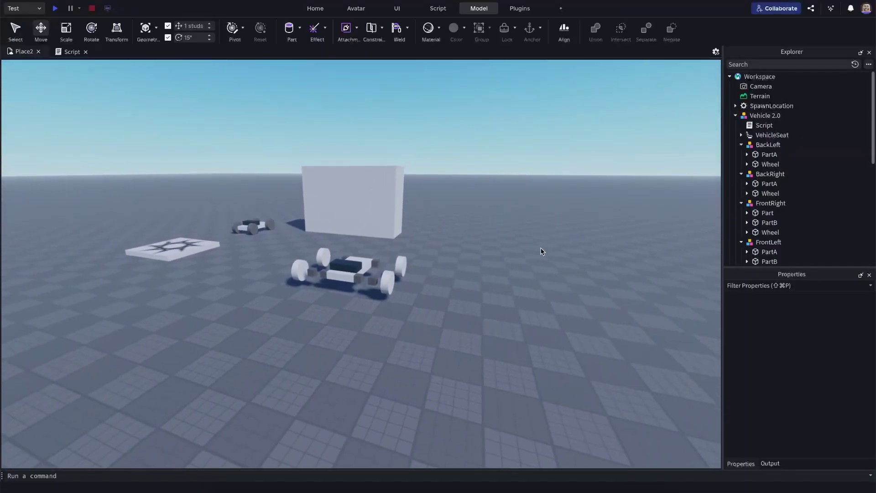
pyautogui.scroll(2, 540, 247)
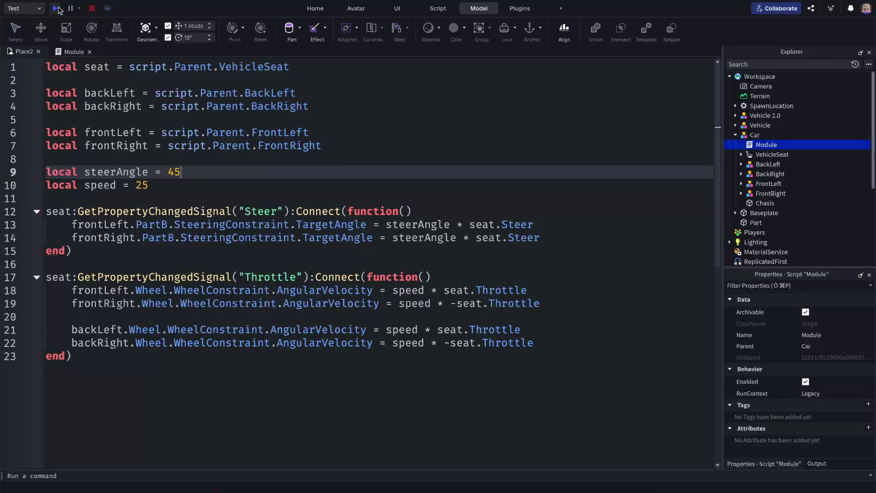
# Playtest the new Car with its 45-degree steer angle and turn the front wheels right, checking them from above
pyautogui.click(55, 9)
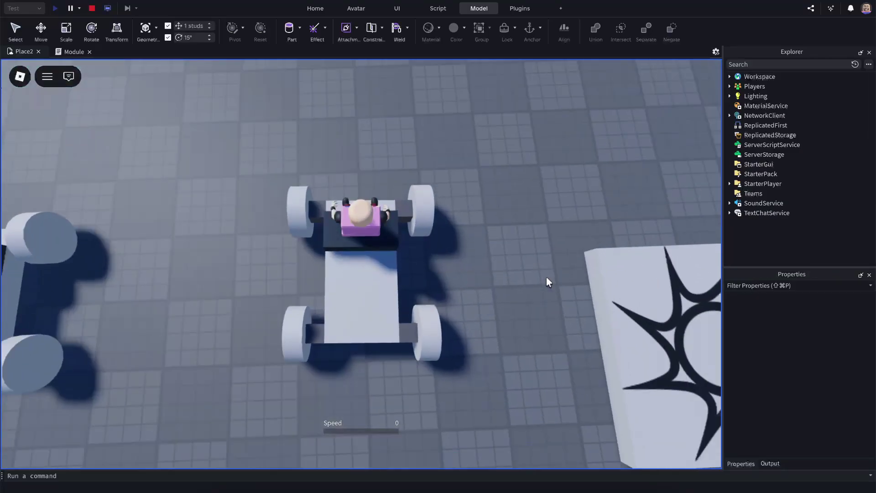
pyautogui.press('d')
pyautogui.press('d')
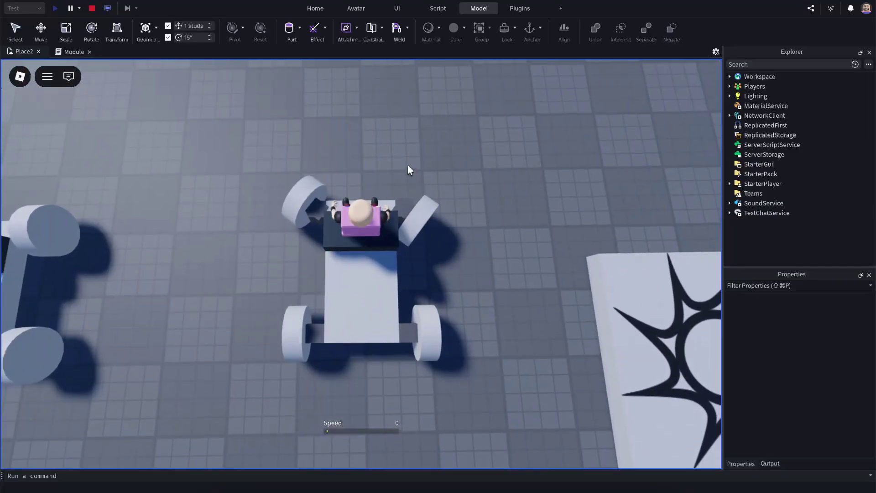
pyautogui.press('d')
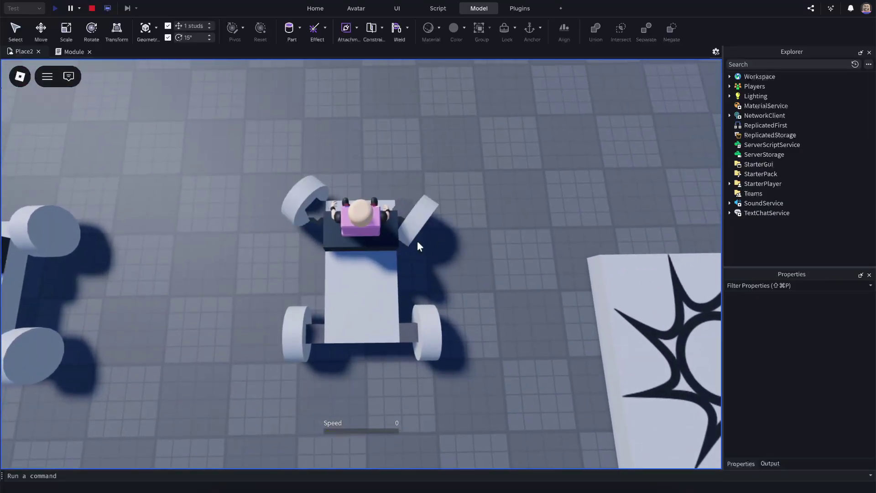
pyautogui.moveTo(432, 219); pyautogui.dragTo(488, 241, button='right')
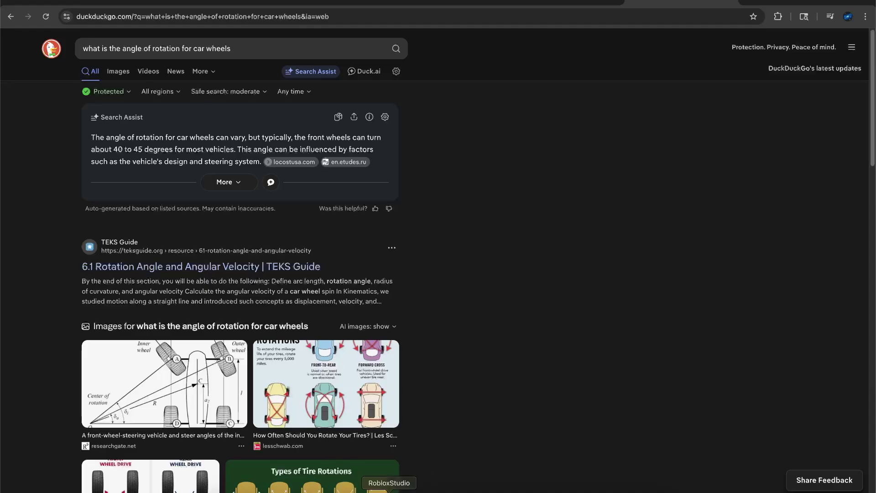
# Switch to Roblox Studio, set the Car script's steerAngle to 35 and start a playtest seated in the Car
pyautogui.click(389, 491)
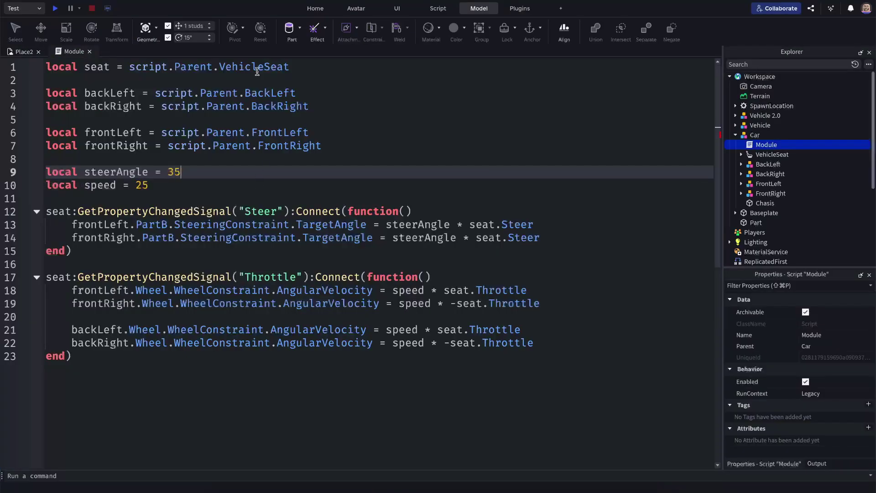
pyautogui.click(56, 9)
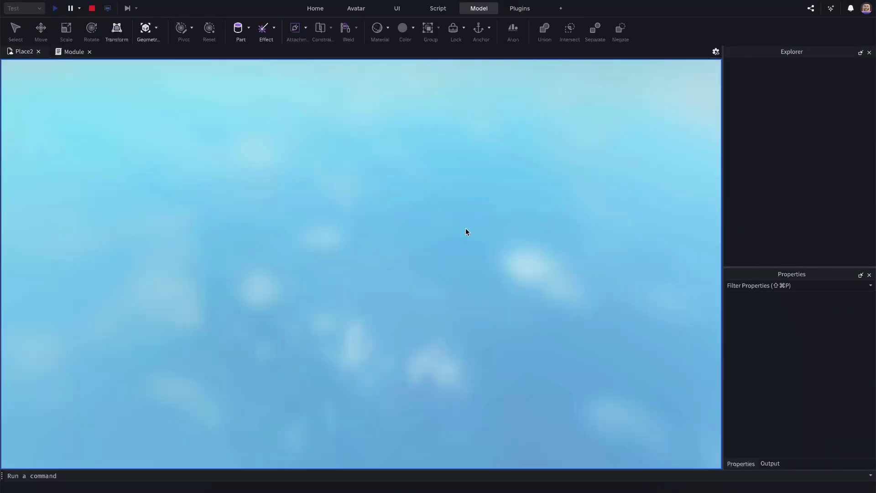
pyautogui.press('w')
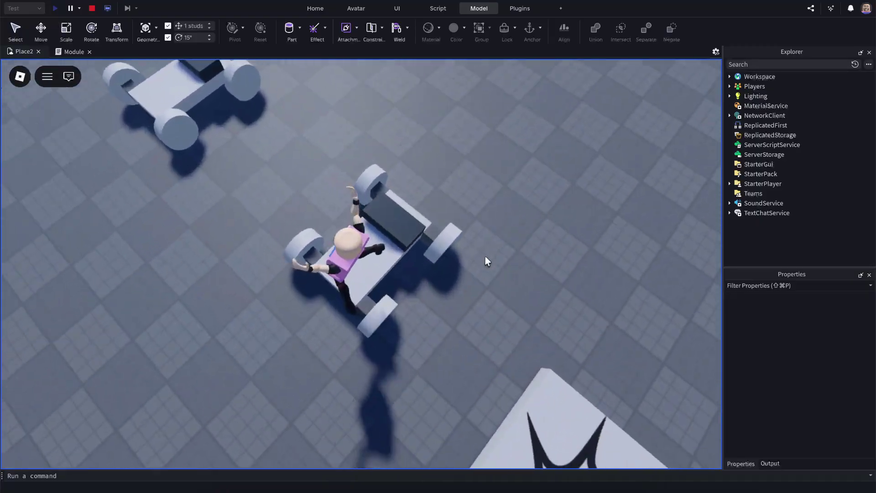
pyautogui.scroll(5, 465, 244)
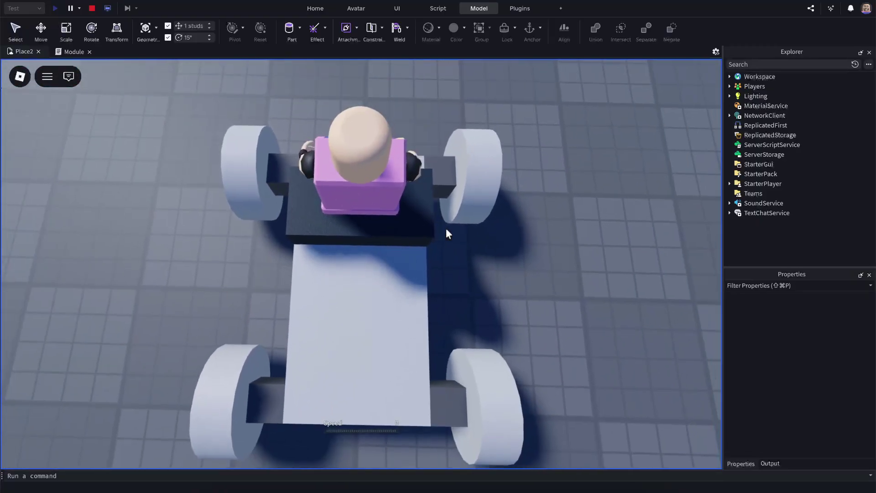
# Steer the Car left and drive it forward to check its front wheel angle, then stop the playtest
pyautogui.press('a')
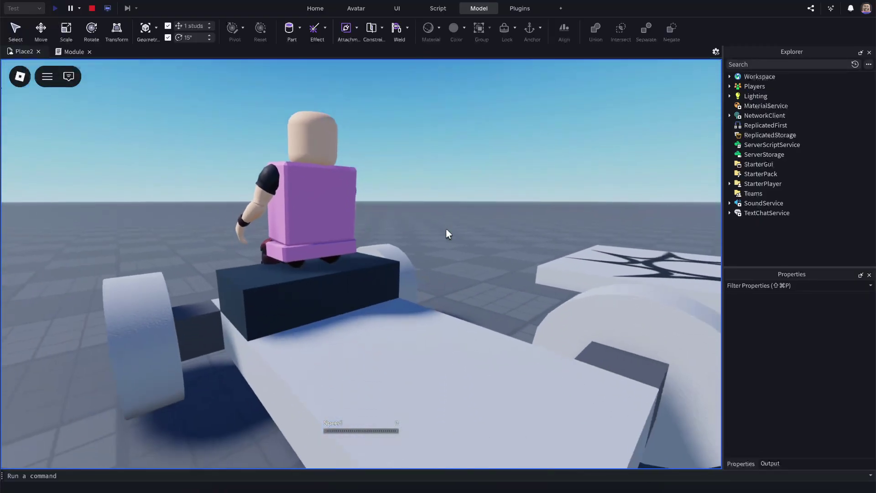
pyautogui.press('w')
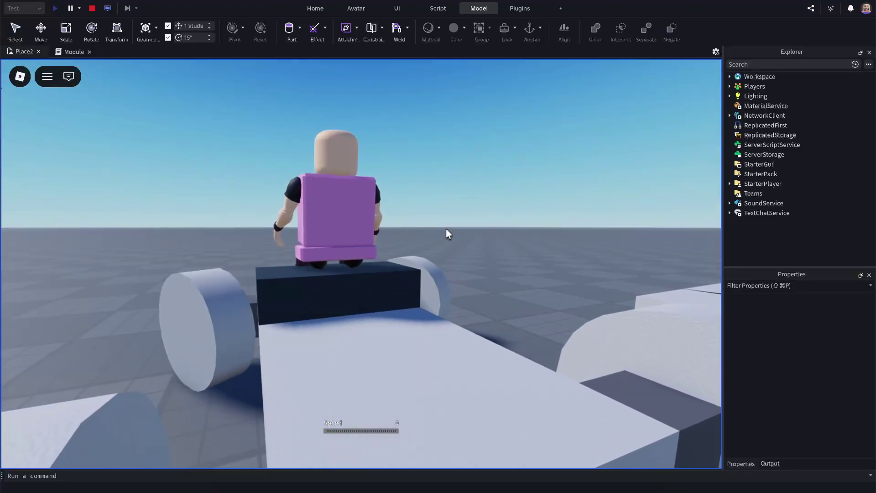
pyautogui.scroll(-10, 446, 229)
pyautogui.scroll(5, 446, 233)
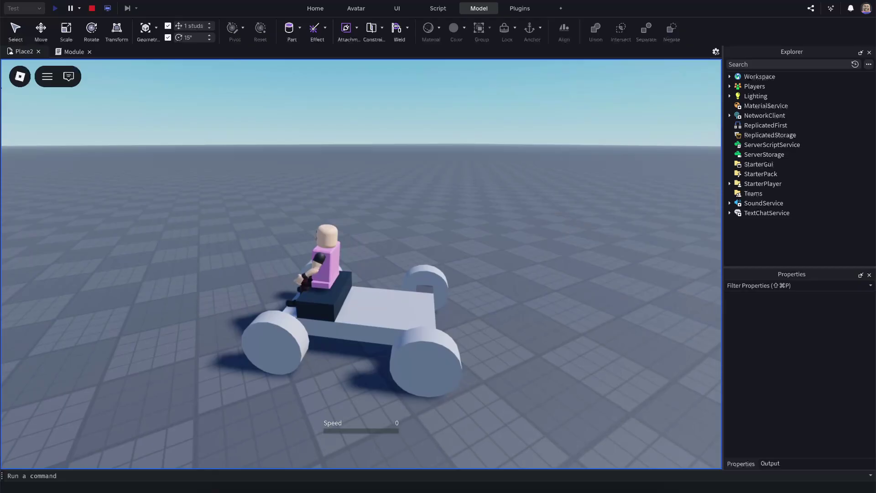
pyautogui.click(92, 8)
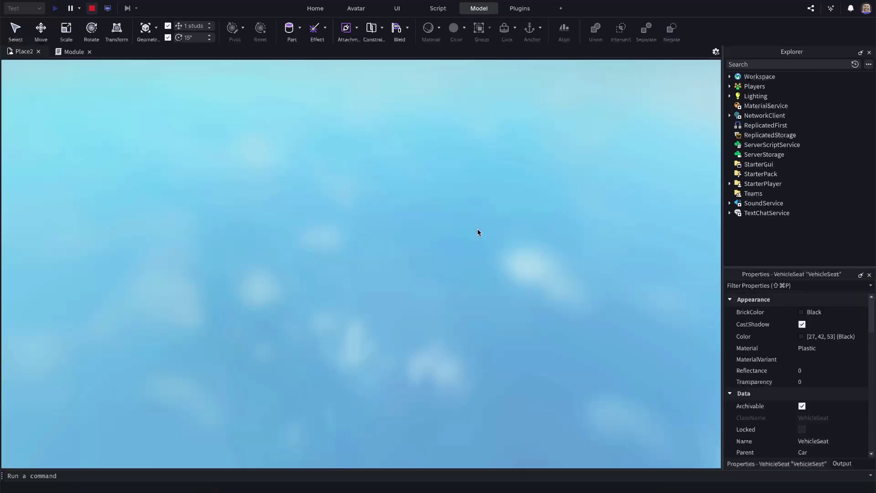
# Color the Car's chassis red and its four wheels near-black
pyautogui.click(351, 207)
pyautogui.scroll(5, 330, 279)
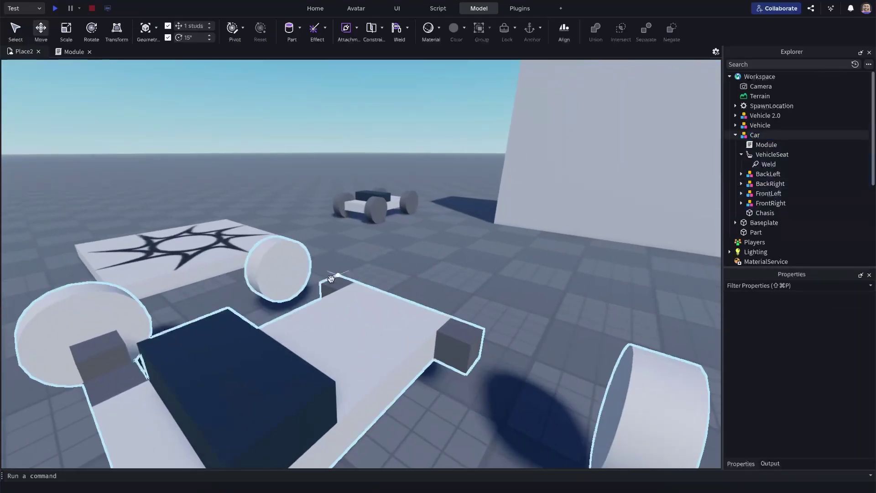
pyautogui.click(363, 310)
pyautogui.click(843, 361)
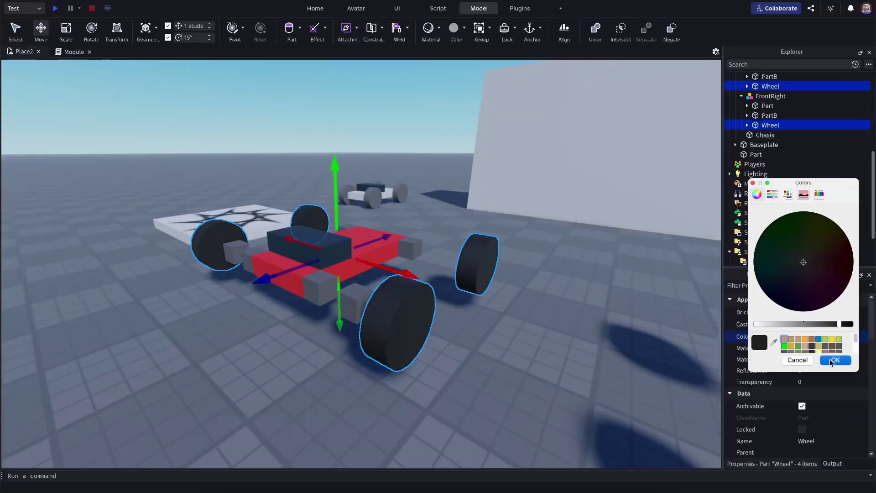
pyautogui.click(833, 361)
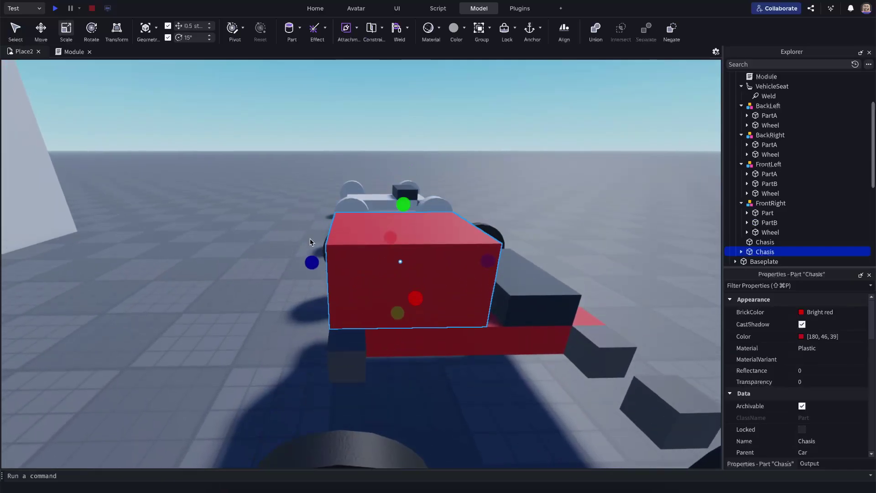
# Scale the raised red Chasis block narrower and give the Car's body a matching red sloped wedge
pyautogui.moveTo(310, 244); pyautogui.dragTo(366, 264)
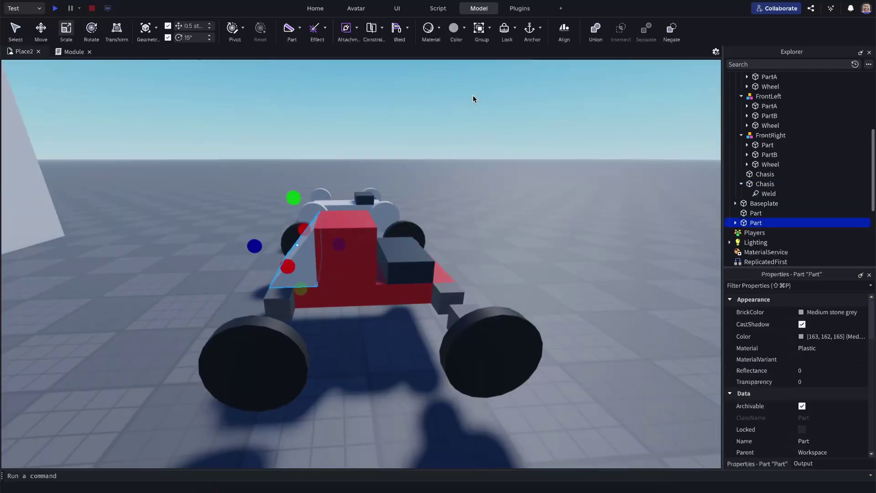
pyautogui.click(496, 270)
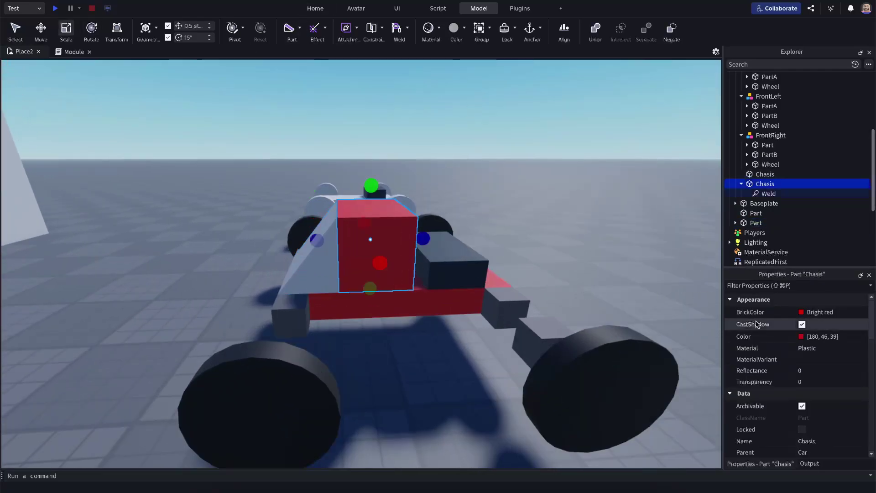
pyautogui.click(576, 294)
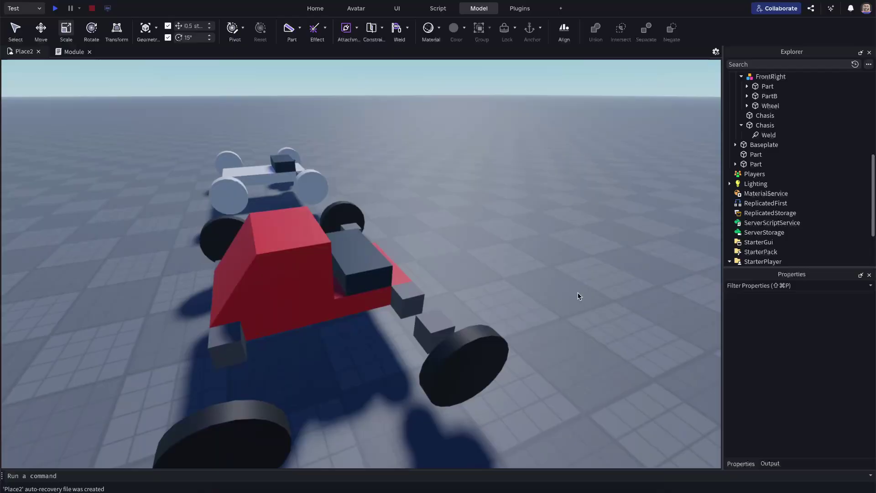
# Save the place to Roblox
pyautogui.click(87, 1)
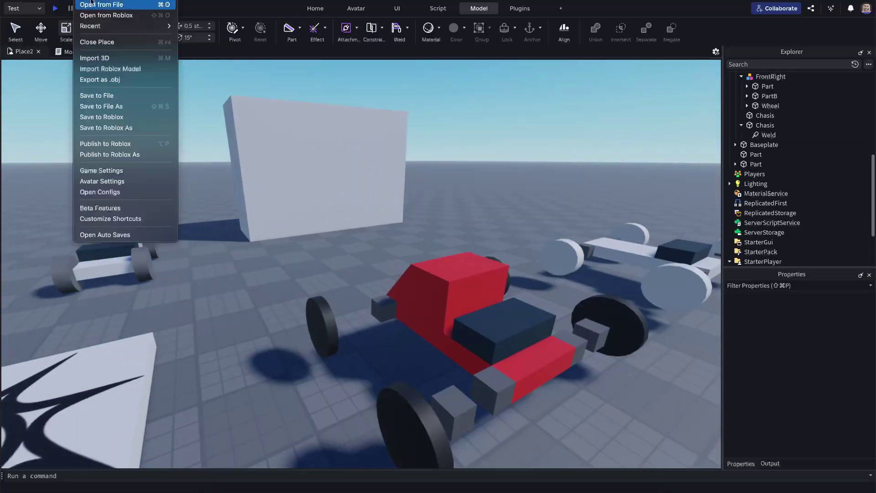
pyautogui.press('Escape')
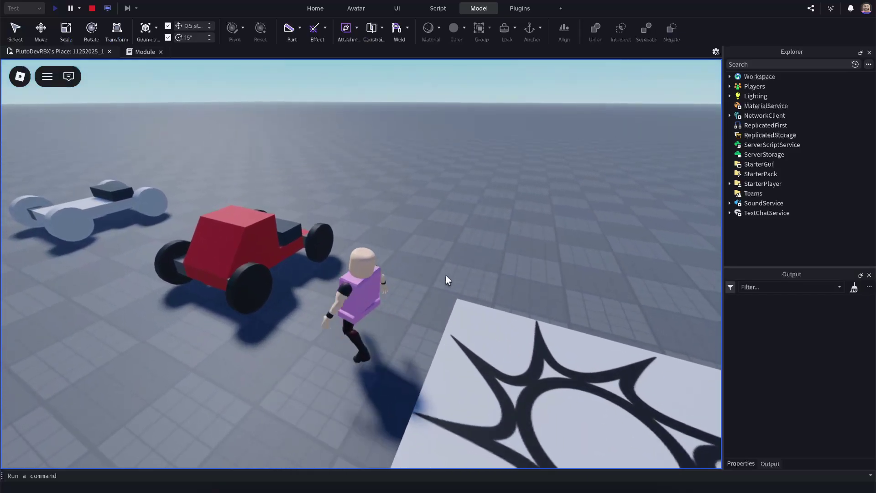
# Sit in the red Car during a playtest and drive it with left and right turns around the spawn and Vehicle 2.0
pyautogui.press('w')
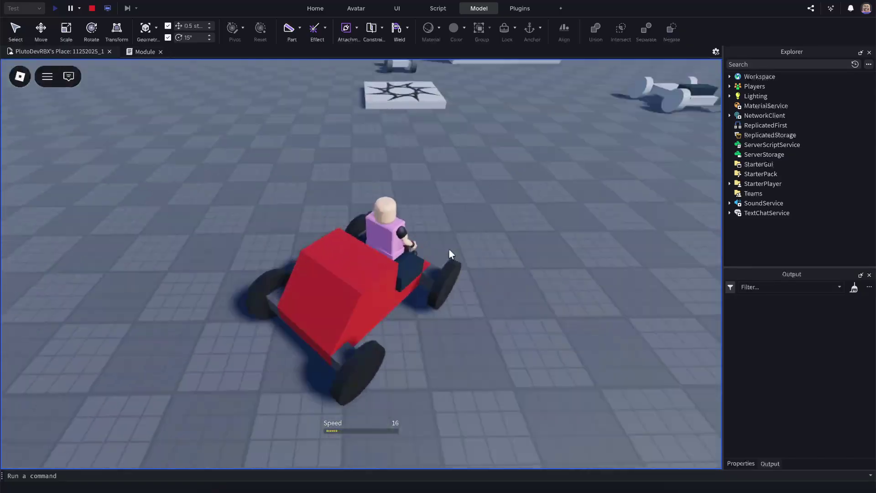
pyautogui.press('a')
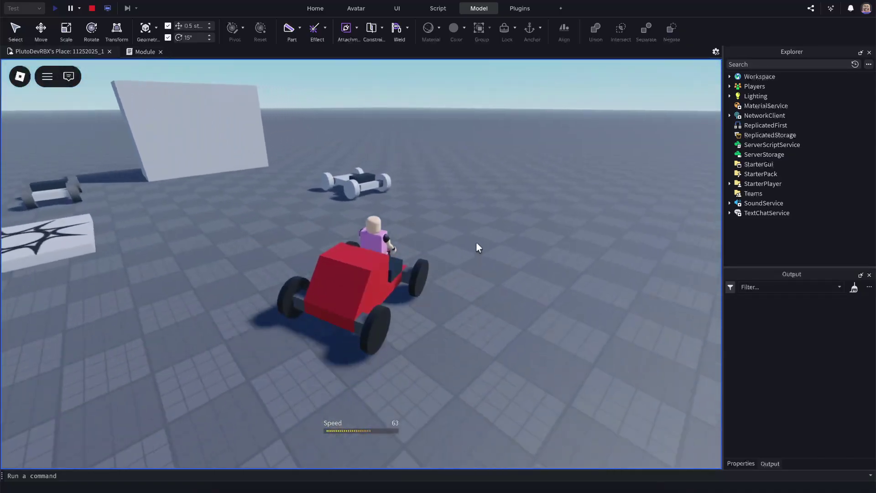
pyautogui.press('a')
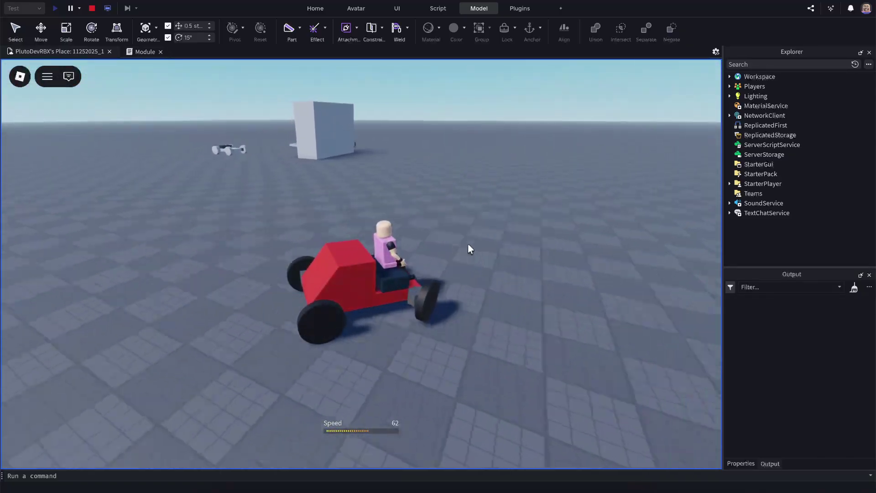
pyautogui.press('d')
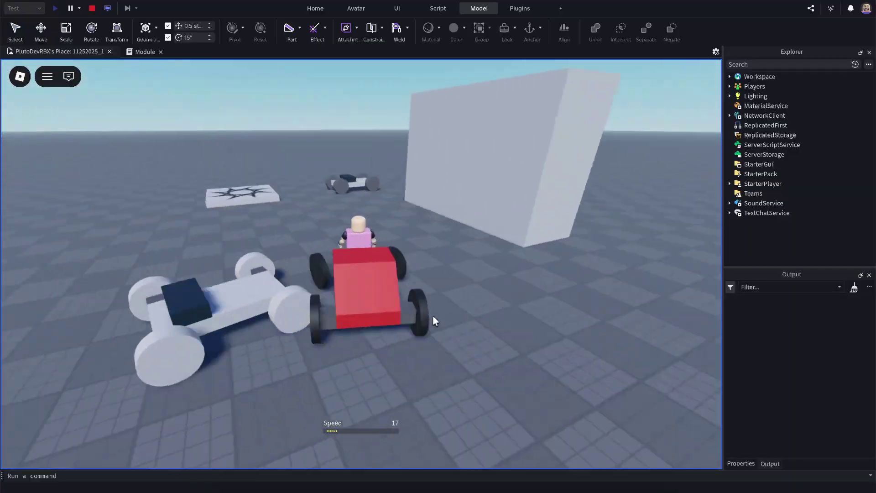
pyautogui.press('d')
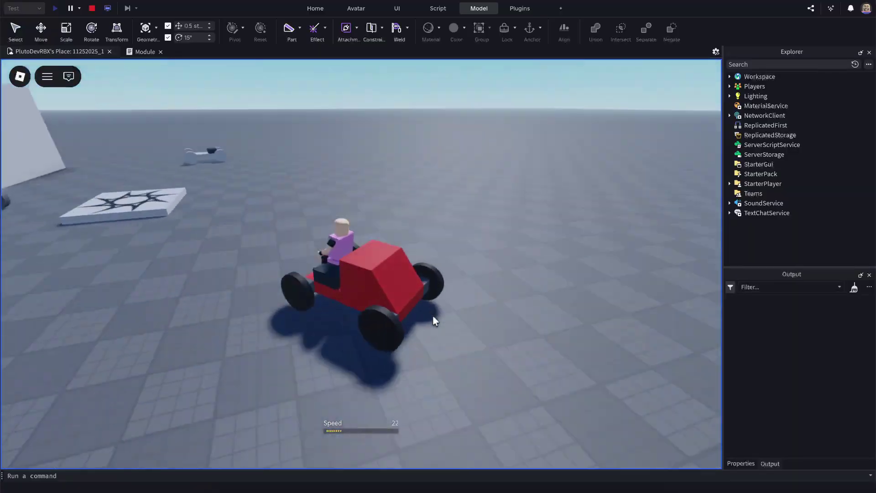
pyautogui.press('a')
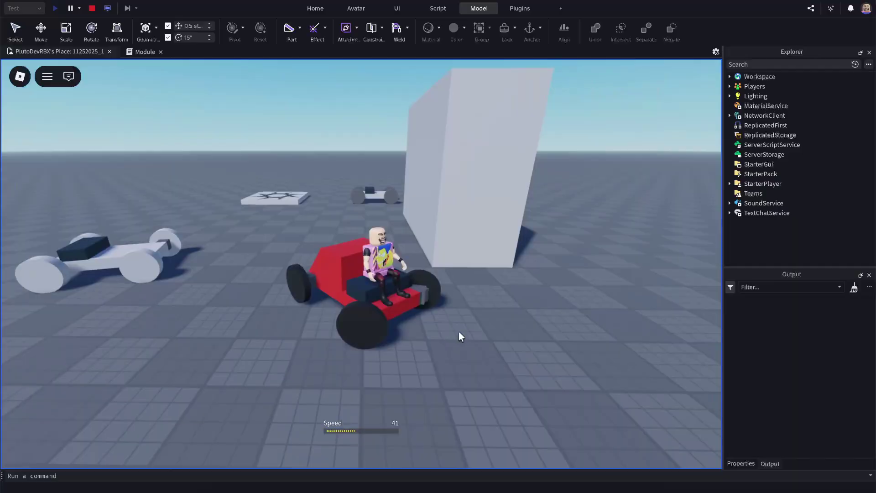
# Drive the red Car through alternating right and left turns past Vehicle 2.0 and up to the wall block
pyautogui.press('d')
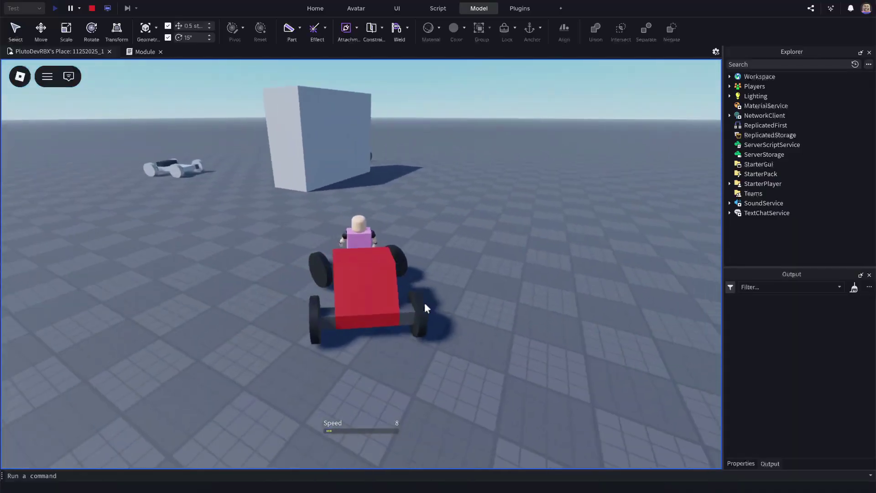
pyautogui.press('a')
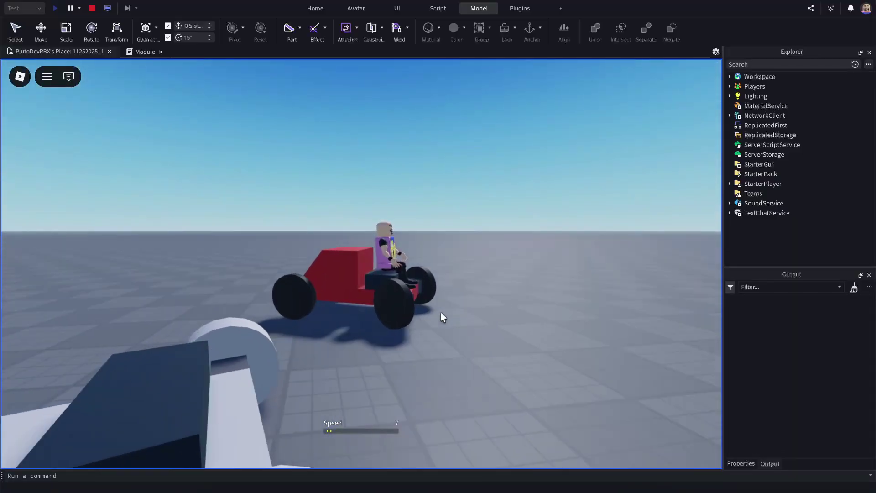
pyautogui.press('w')
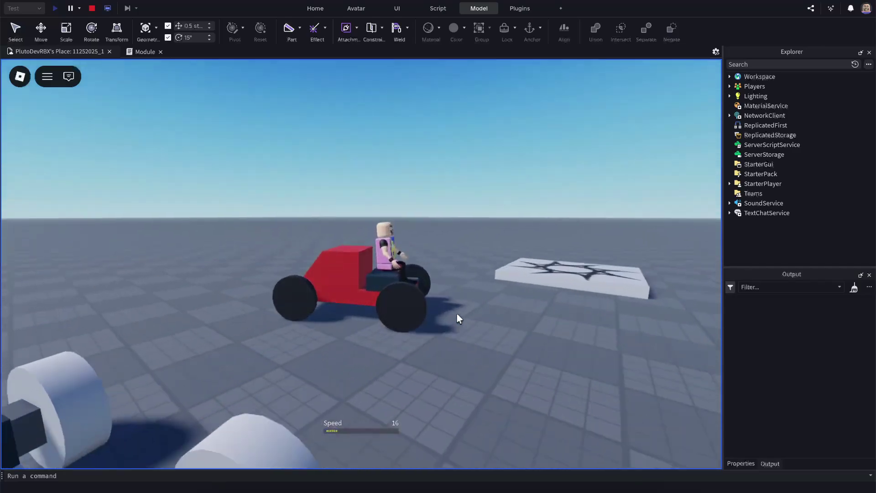
pyautogui.press('a')
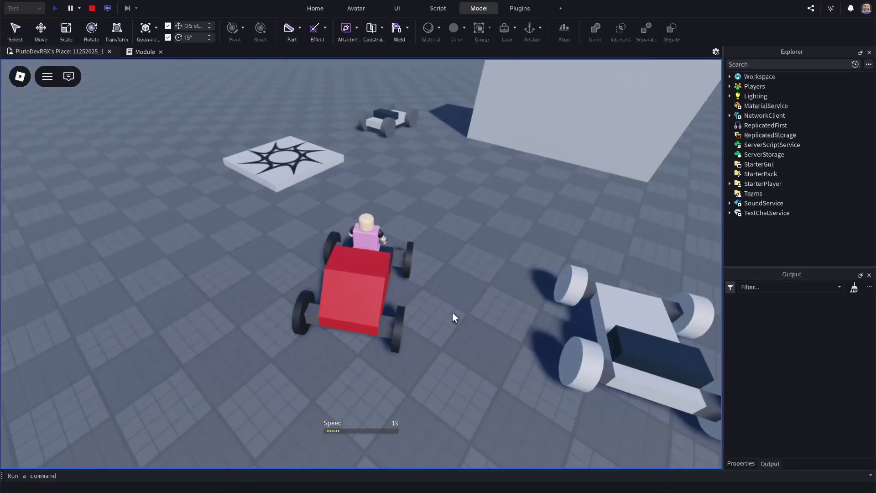
pyautogui.press('d')
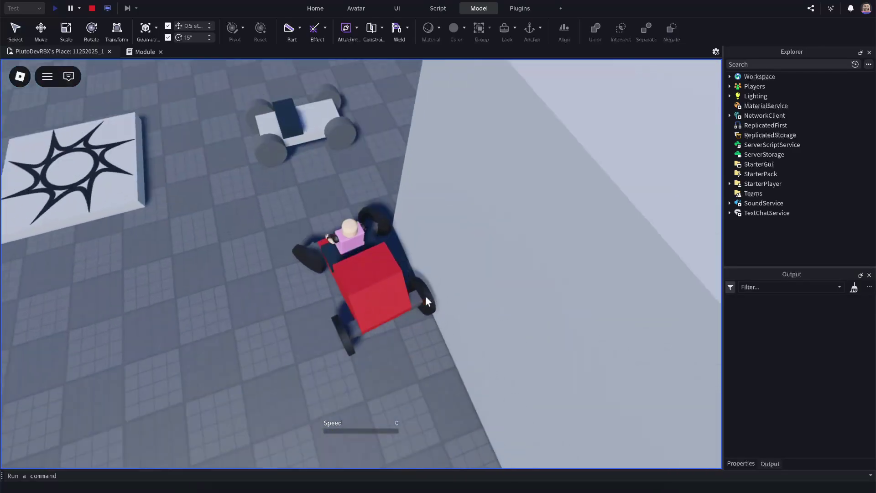